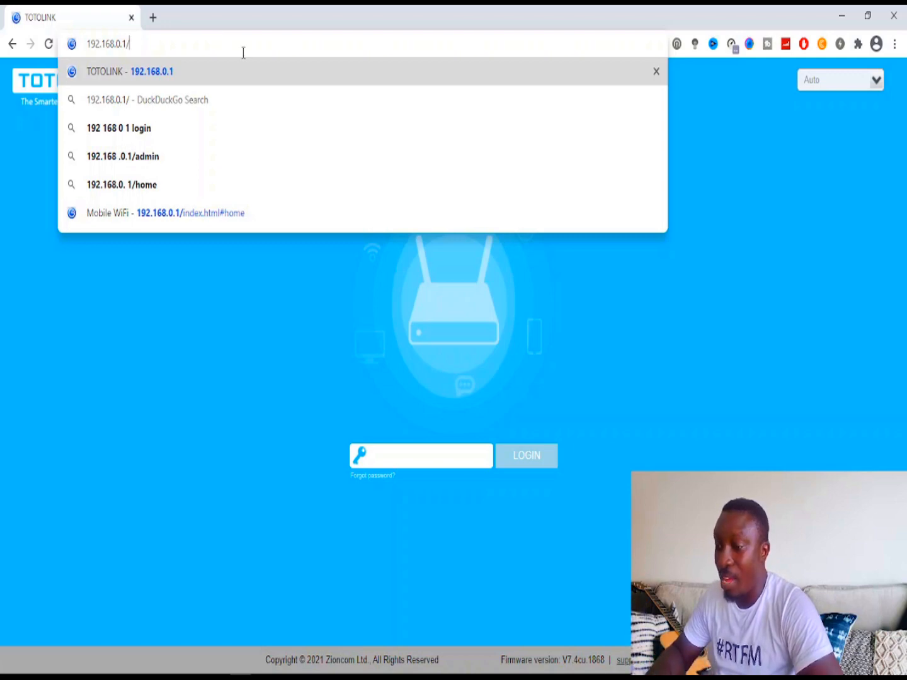
- Load the TOTOLINK router login page at 192.168.0.1 in Chrome
mouse_move(280, 671)
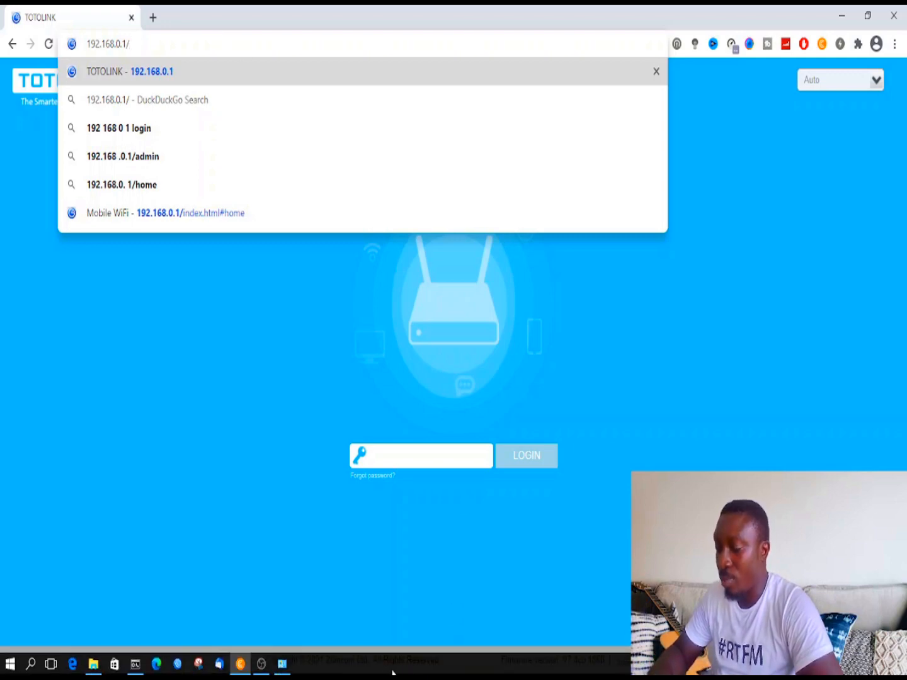
click(282, 664)
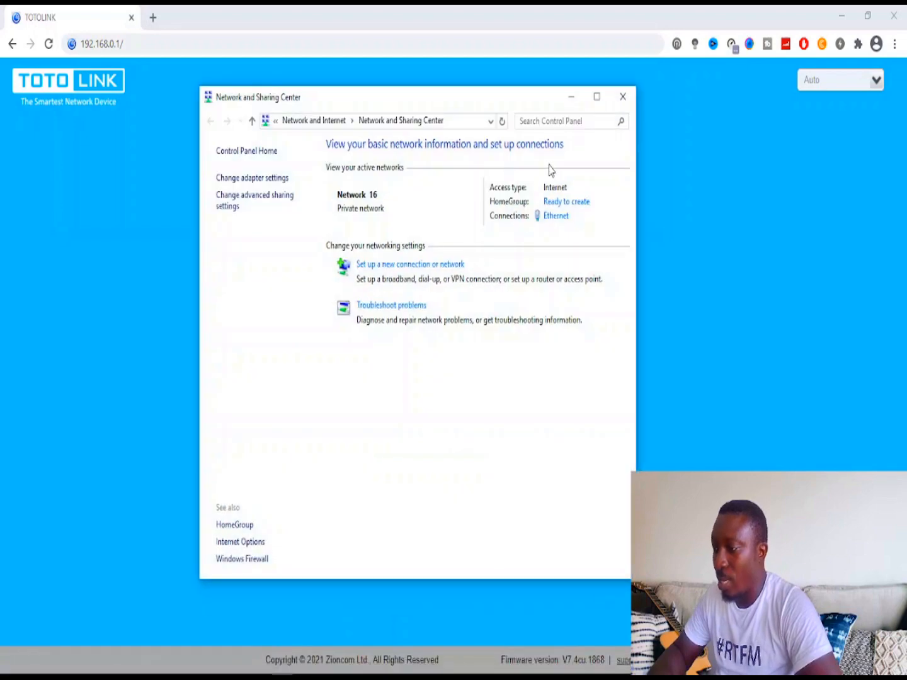
click(554, 217)
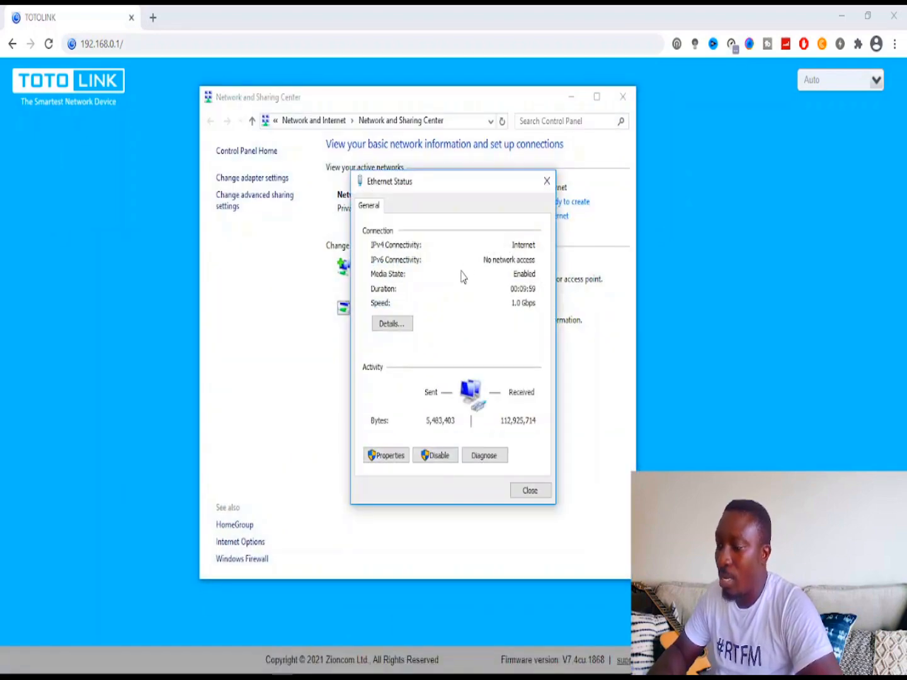
click(394, 325)
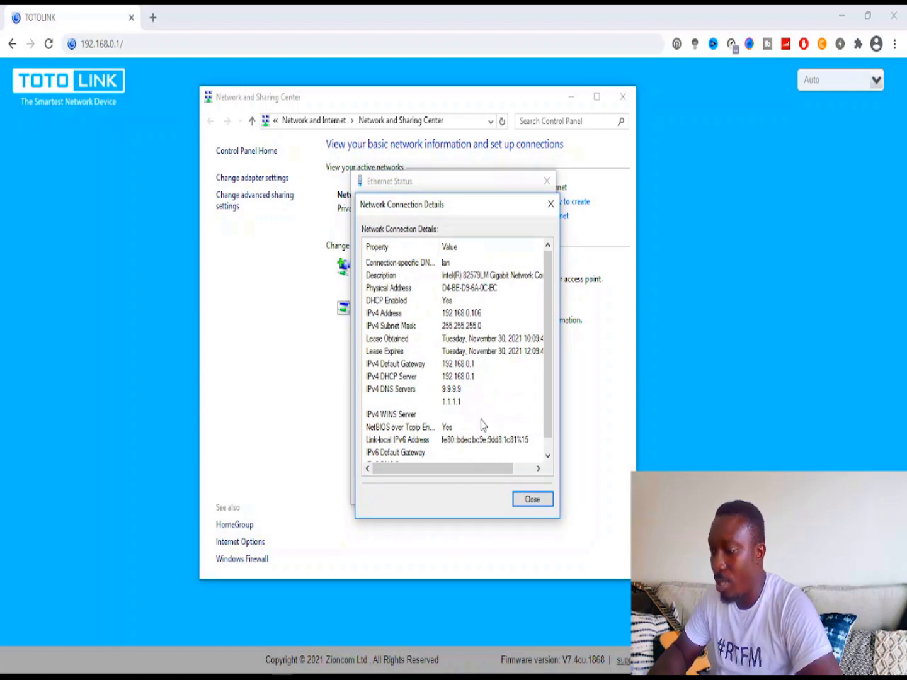
click(534, 499)
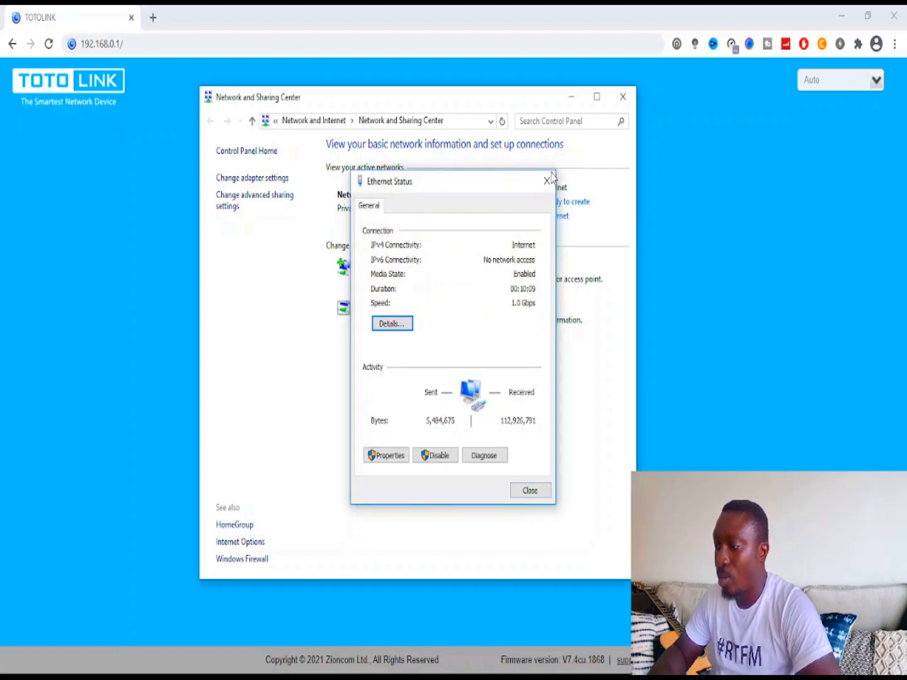
click(547, 181)
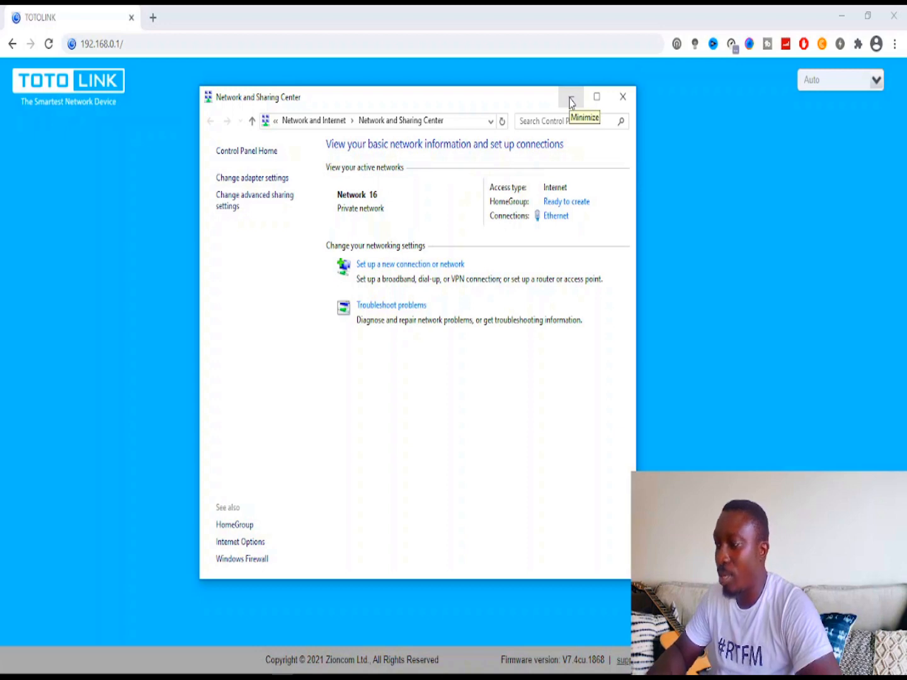
click(570, 102)
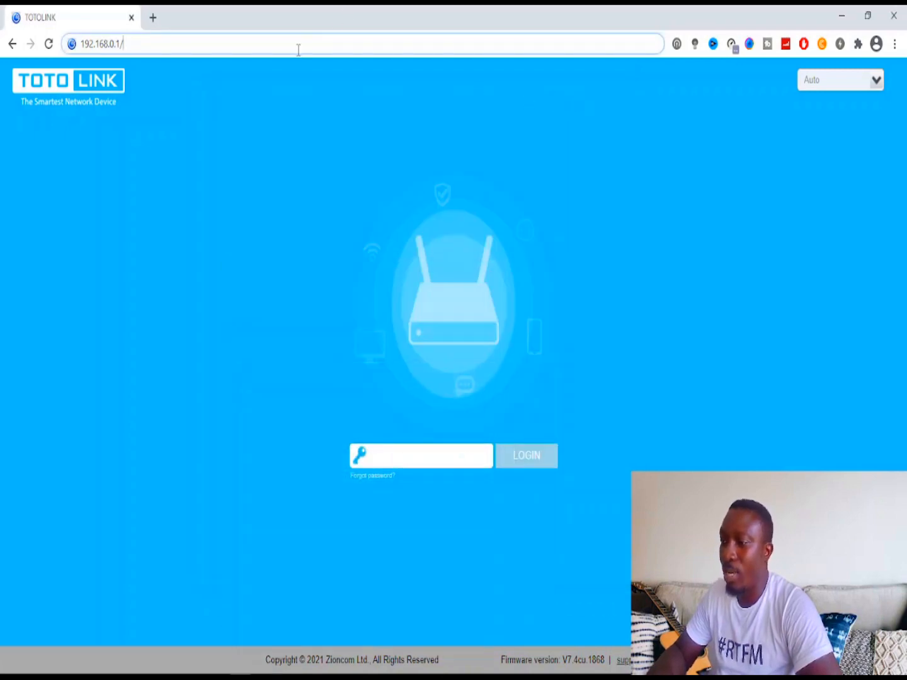
- Reload 192.168.0.1 and sign in with the router's login password
key(Return)
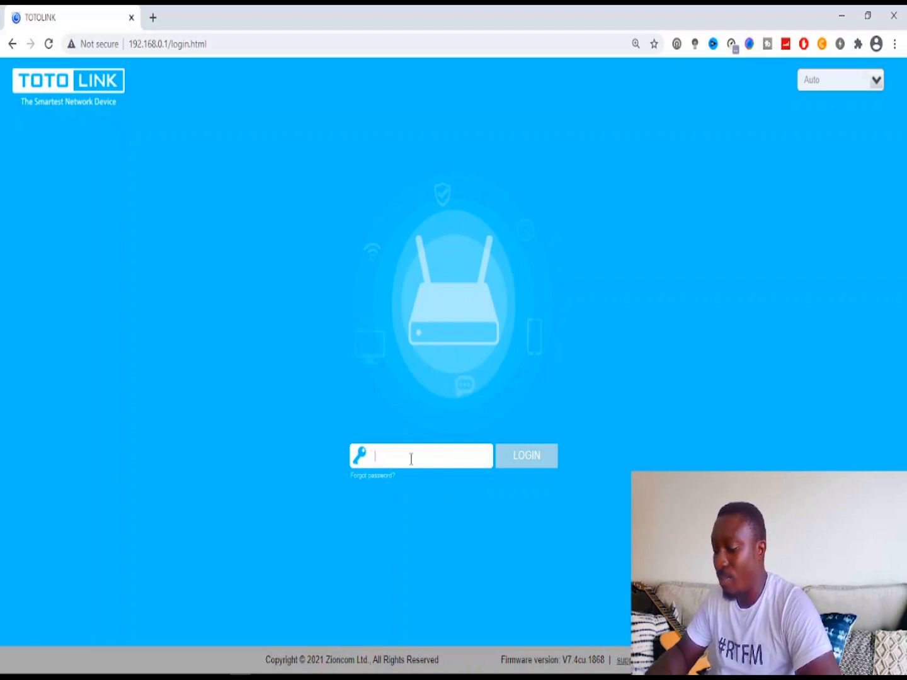
text(admin)
key(Return)
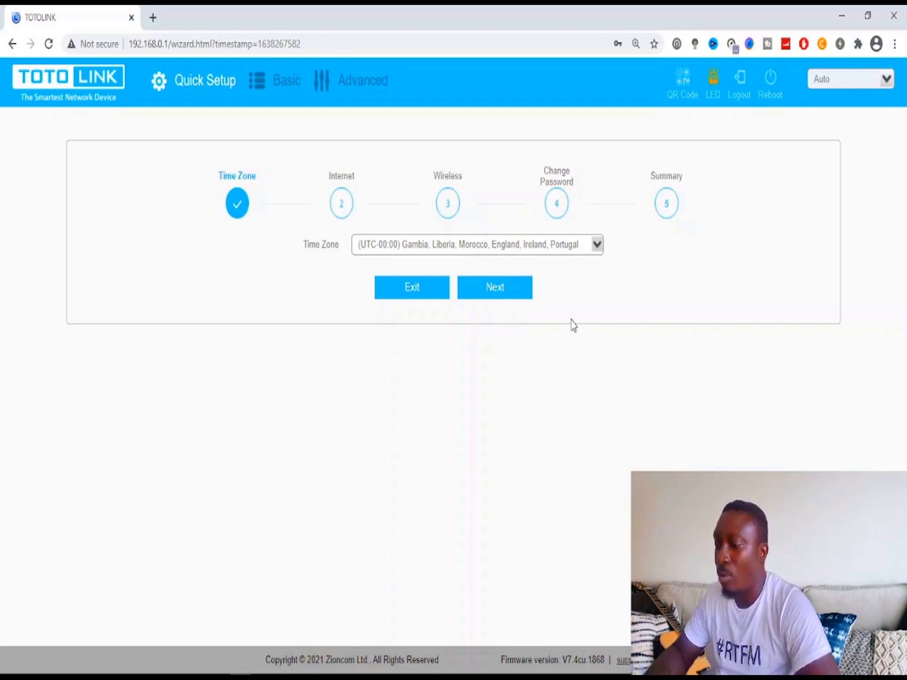
- Leave the time zone at (UTC-00:00) and advance the wizard to the Internet step
click(465, 255)
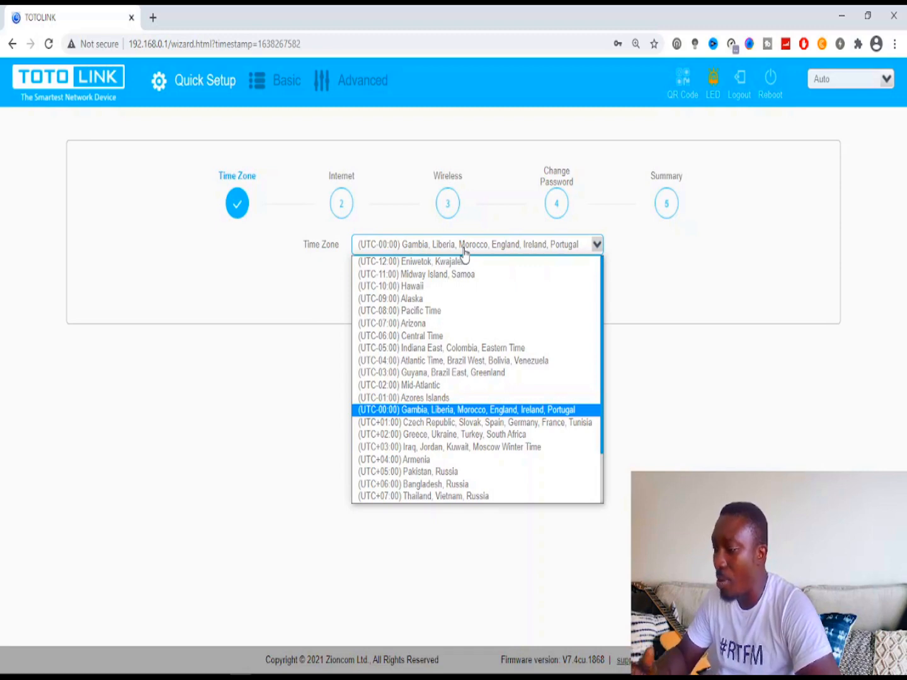
click(464, 252)
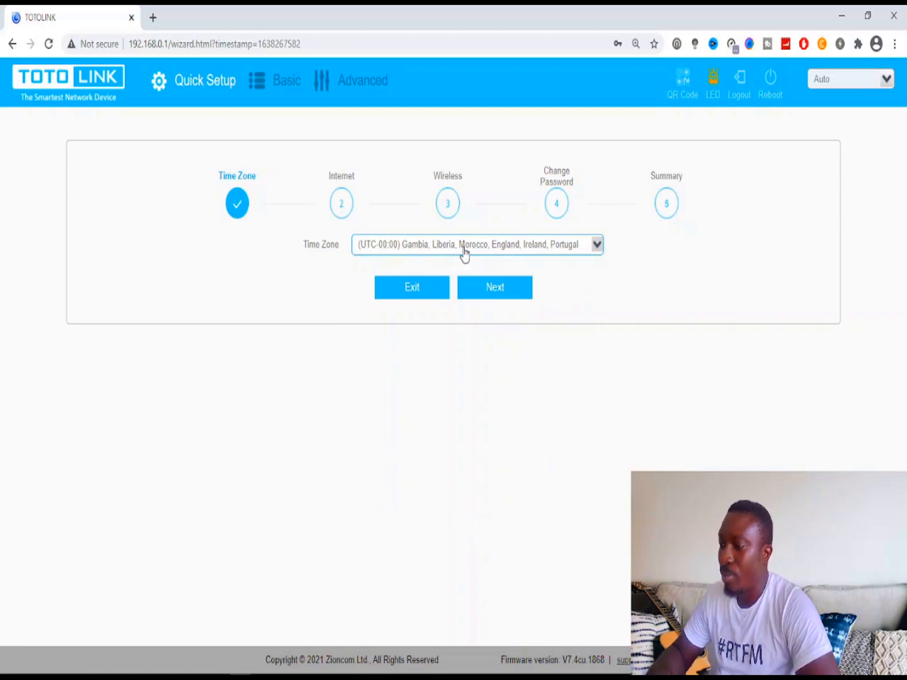
click(500, 299)
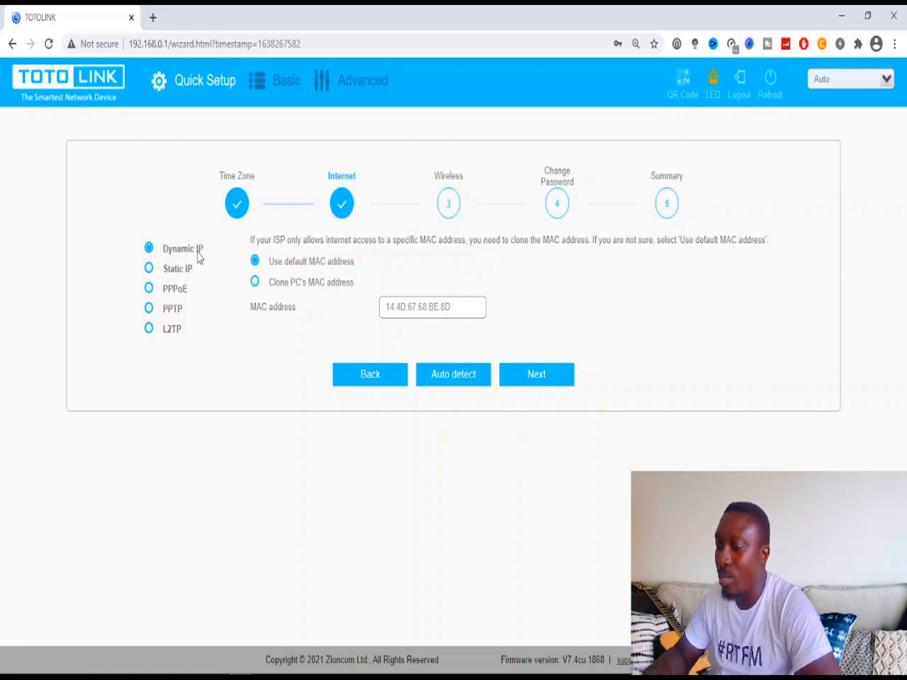
- Preview Static IP, keep Dynamic IP with Auto detect, and advance to the Wireless step
click(149, 269)
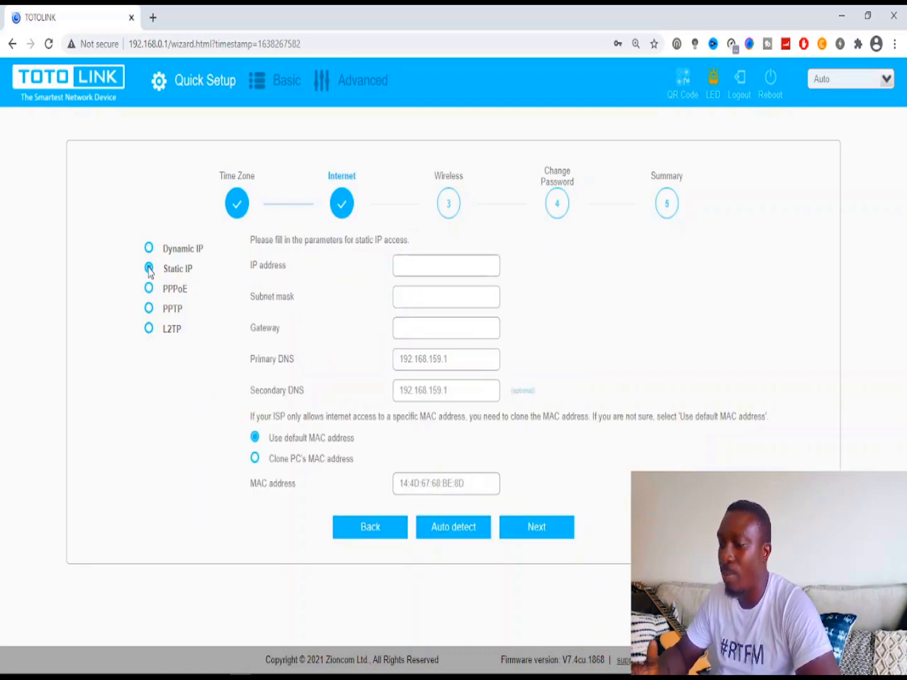
click(150, 250)
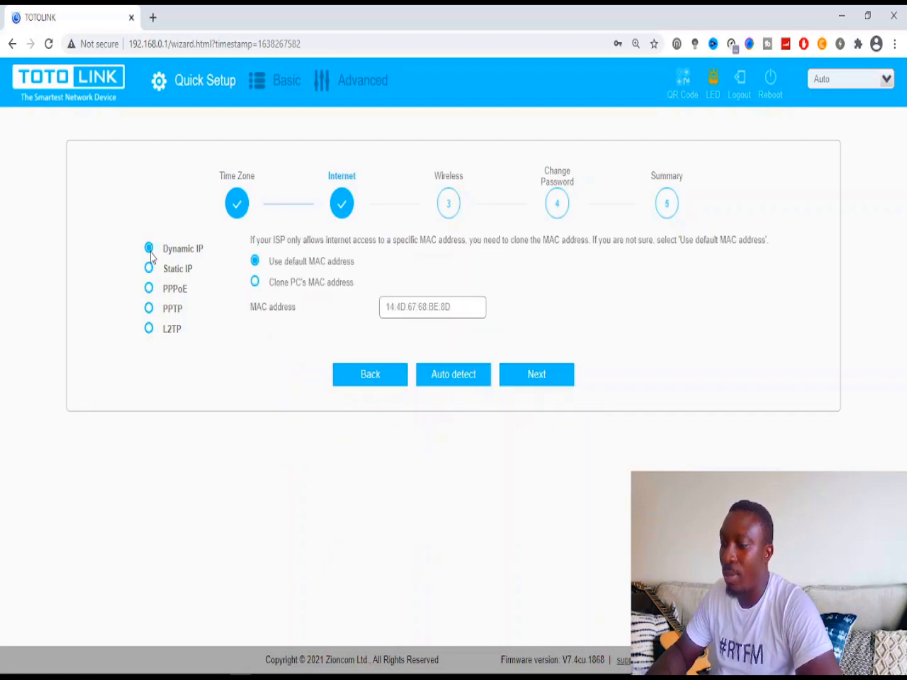
click(465, 379)
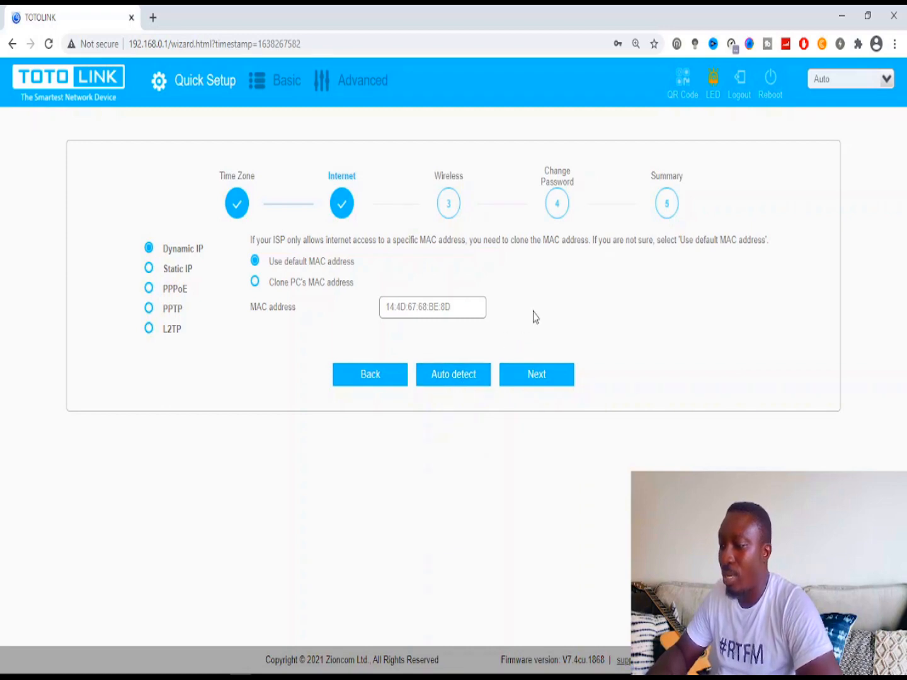
click(533, 378)
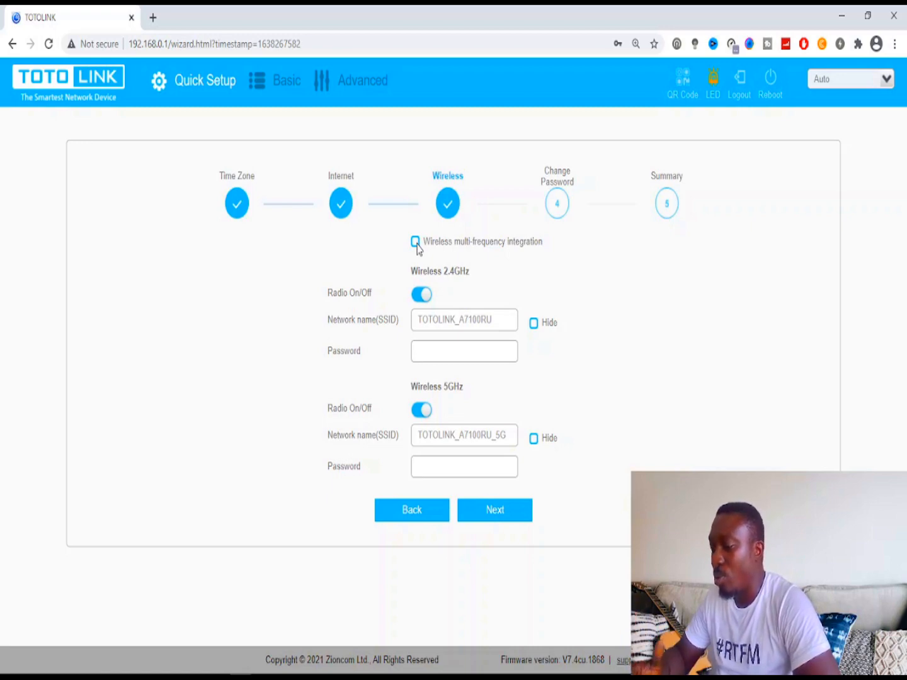
- Enable multi-frequency integration, rename the SSID to 'Owuubii' and enter a Wi-Fi password
click(415, 241)
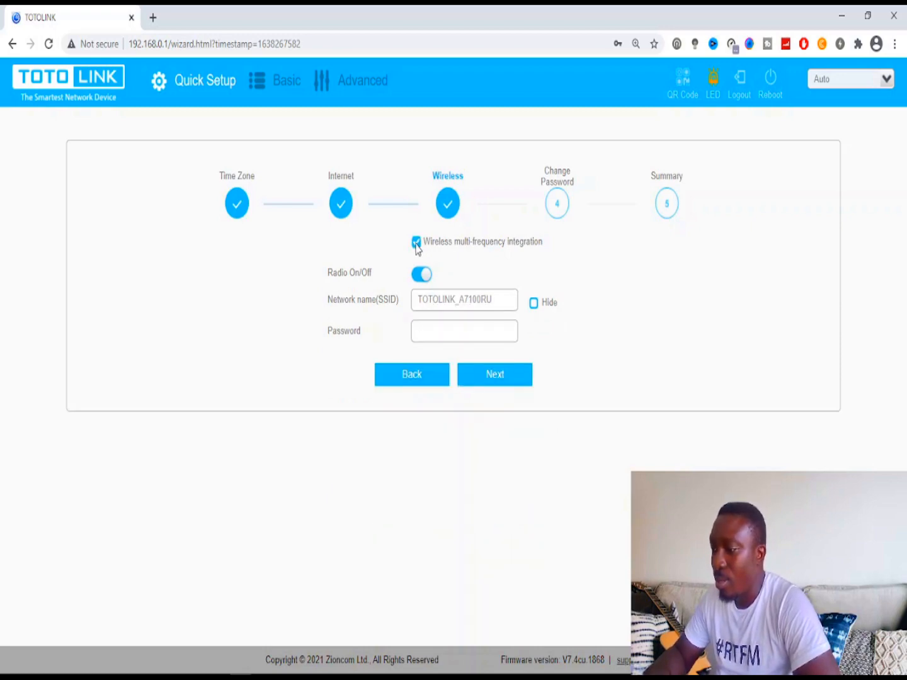
double_click(470, 296)
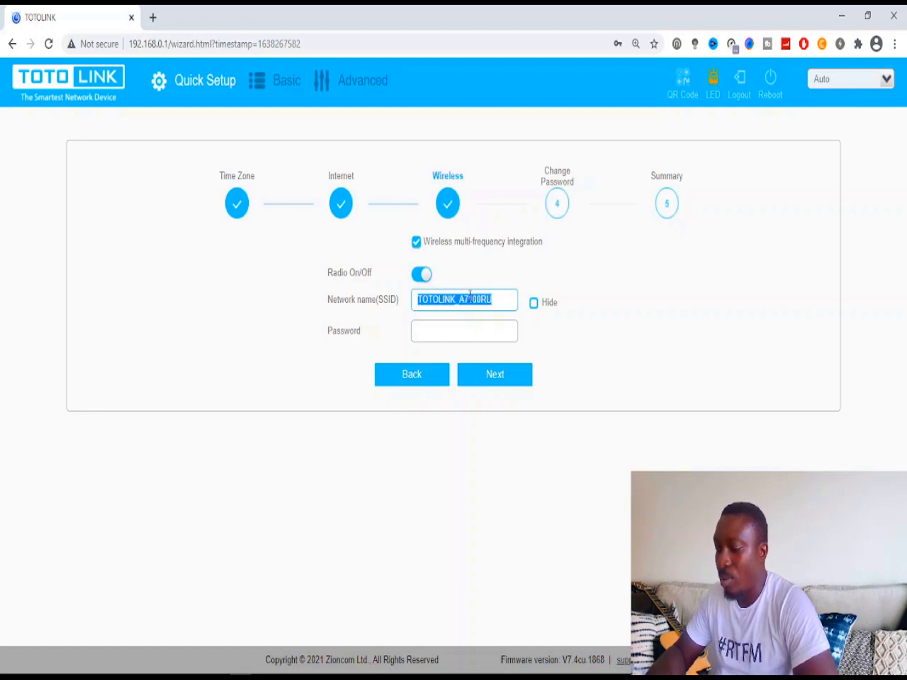
text(Owuubii)
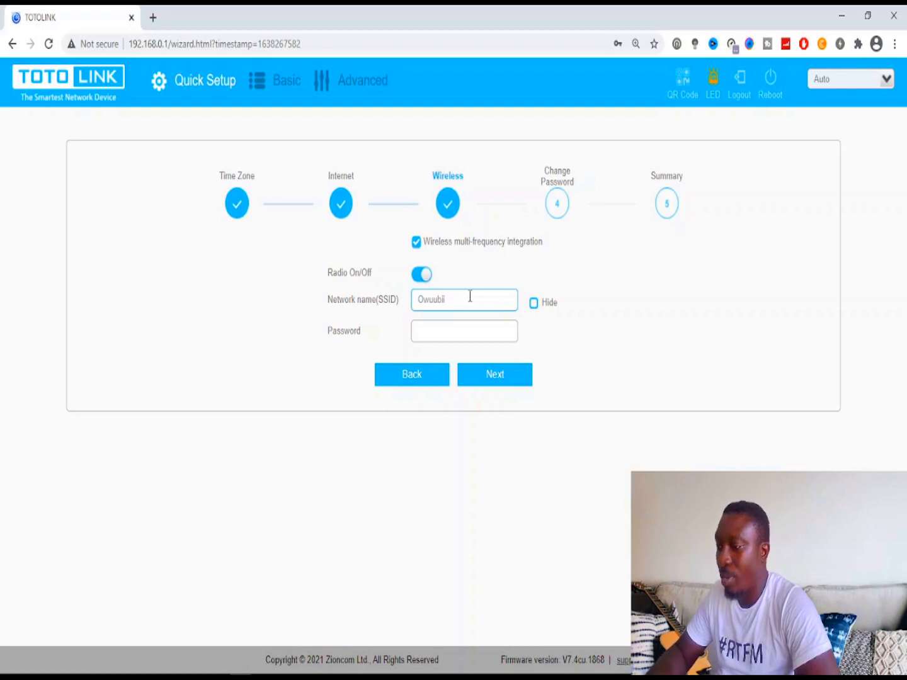
click(477, 332)
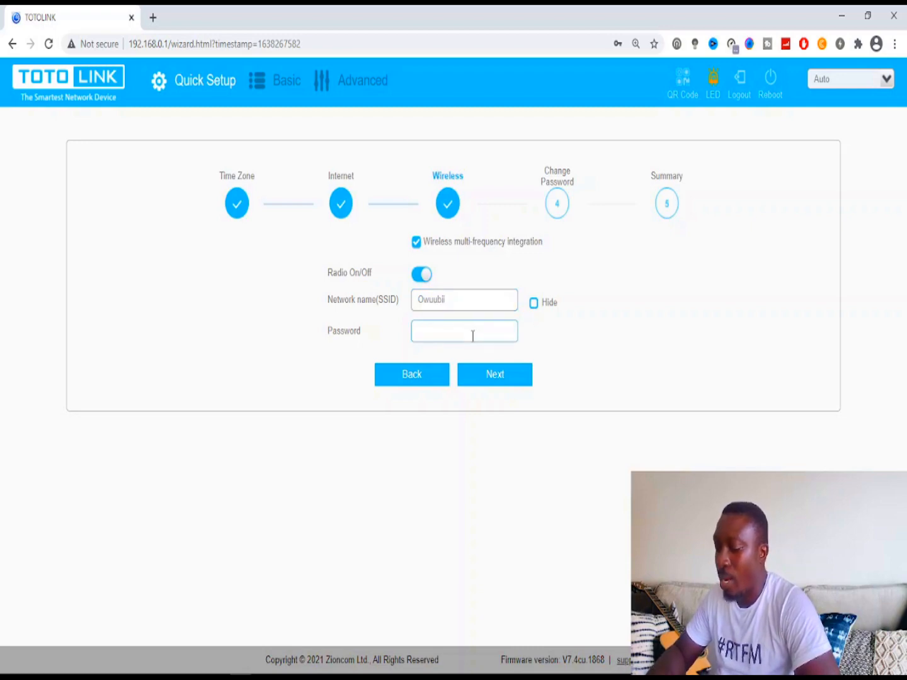
text(admin)
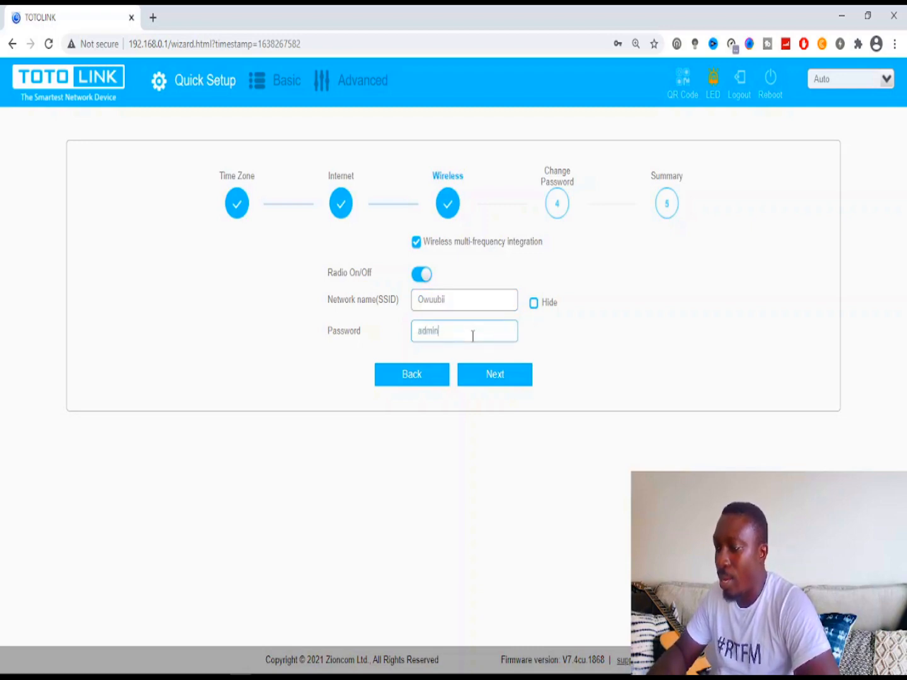
text(@123)
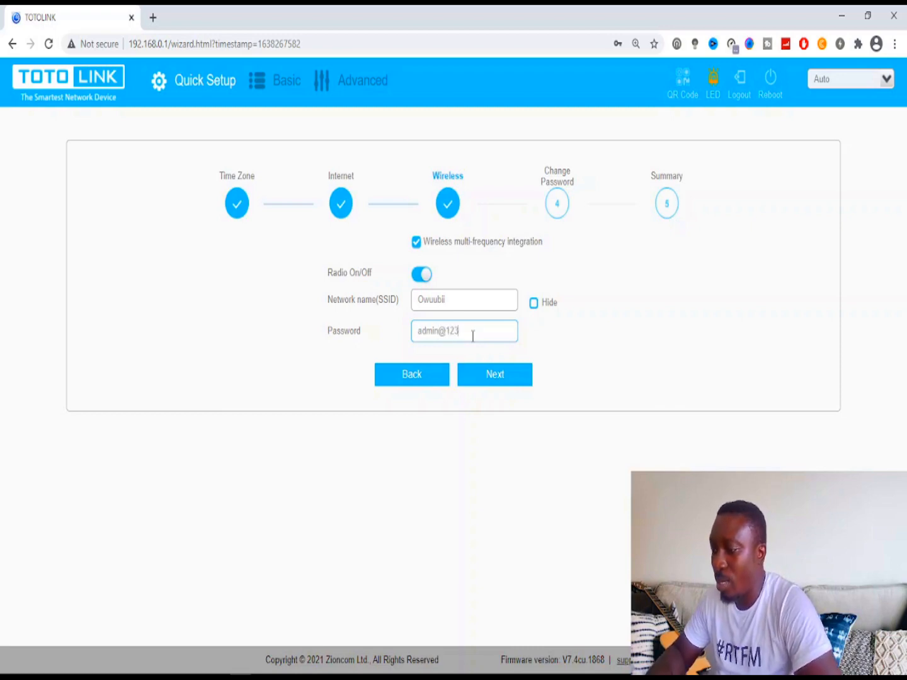
- Toggle the wireless radio off and on, then split 2.4GHz and 5GHz networks again
click(422, 276)
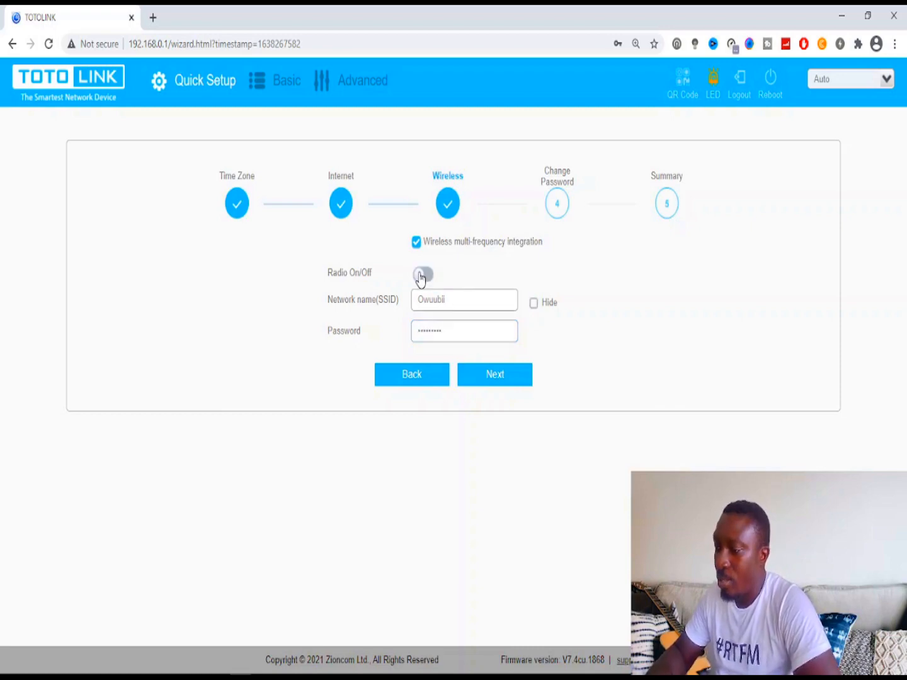
click(422, 275)
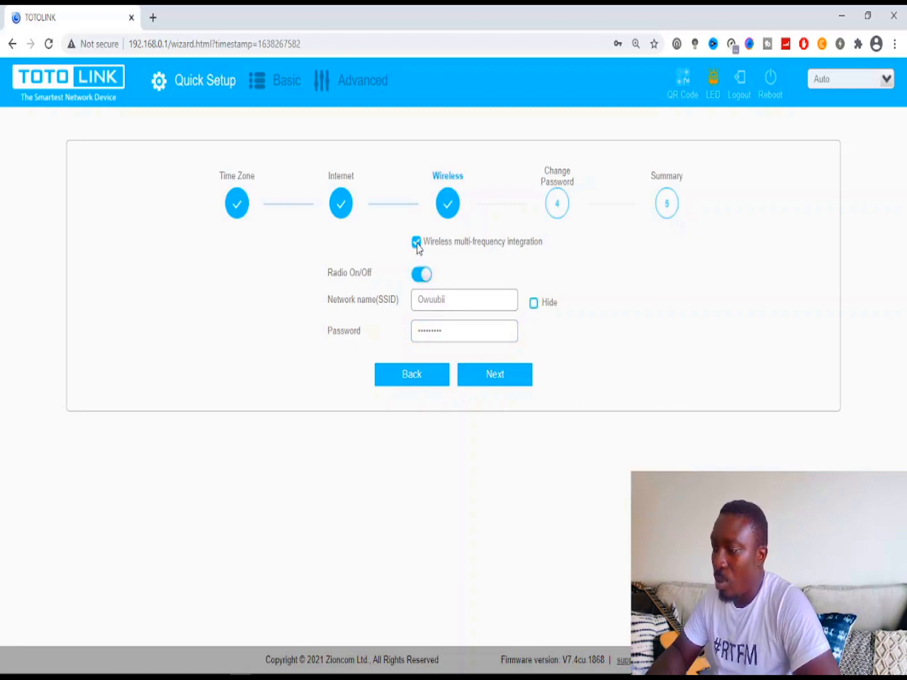
click(416, 243)
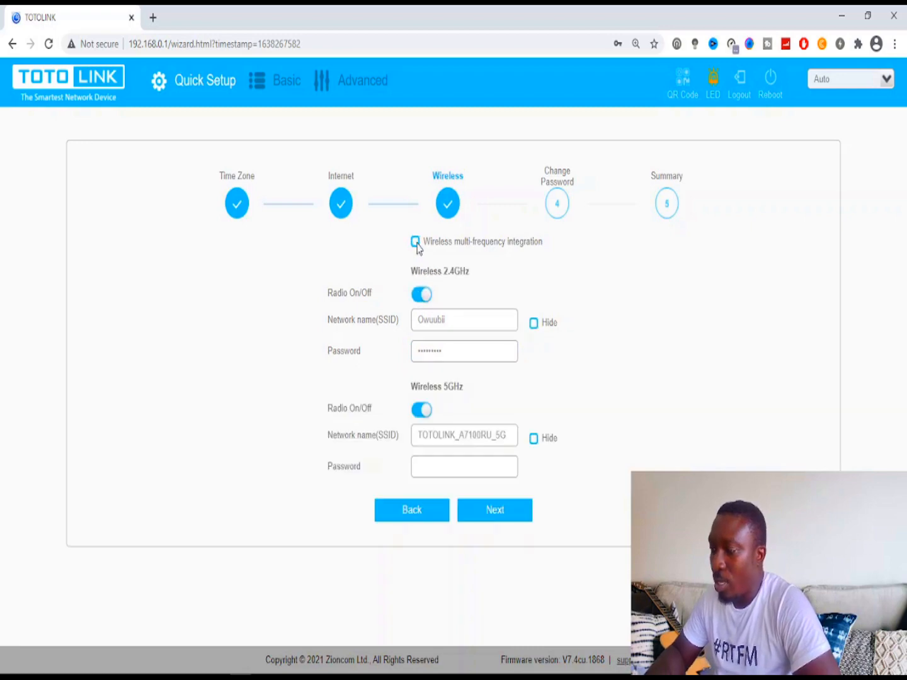
click(468, 324)
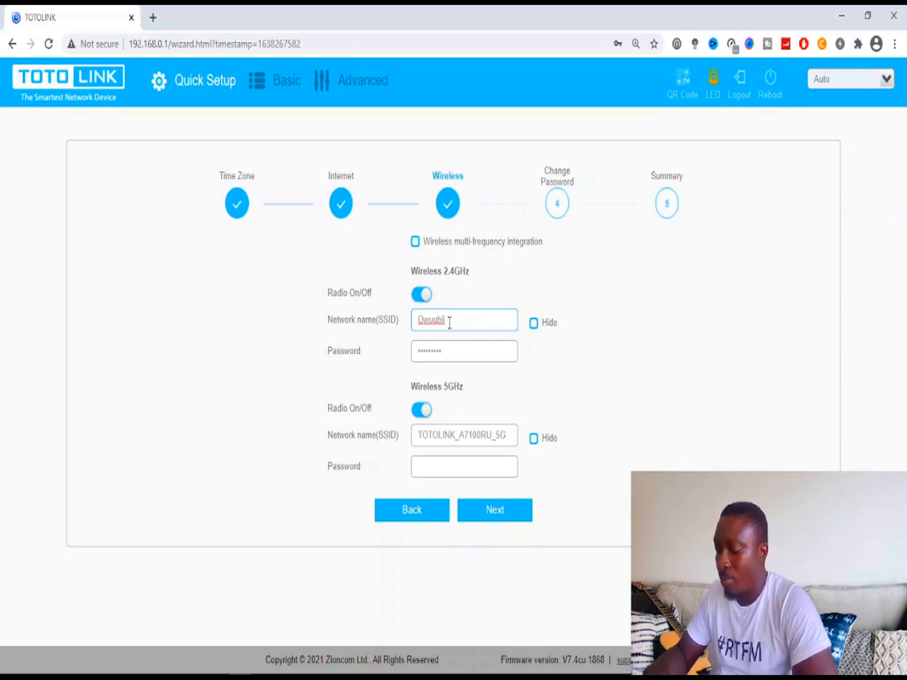
- Name the 2.4GHz network 'Owuubii2.4Ghz' and the 5GHz network 'Owuubii5Ghz'
key(BackSpace)
text(2.)
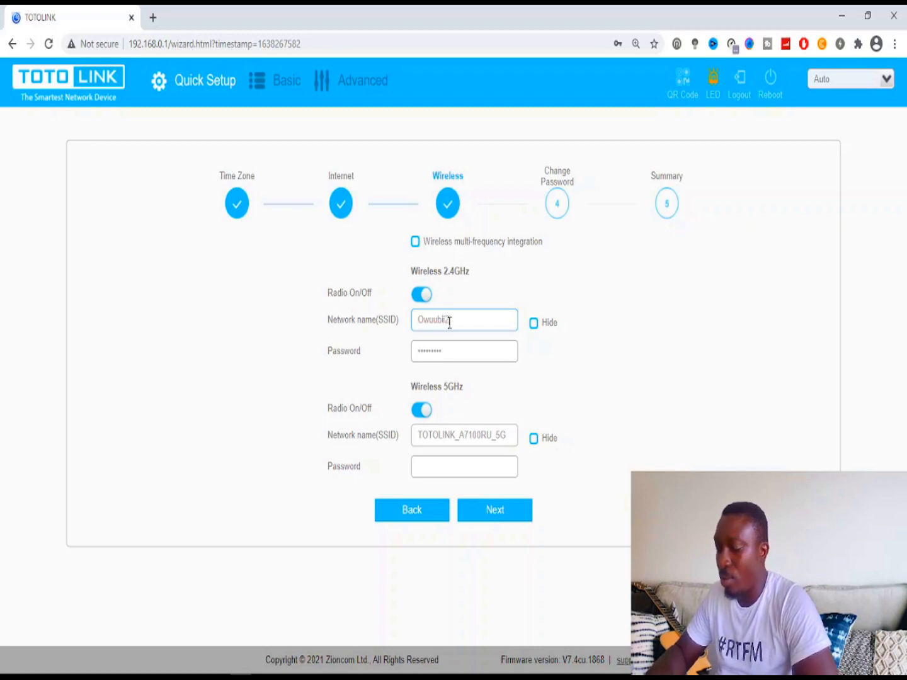
text(4G)
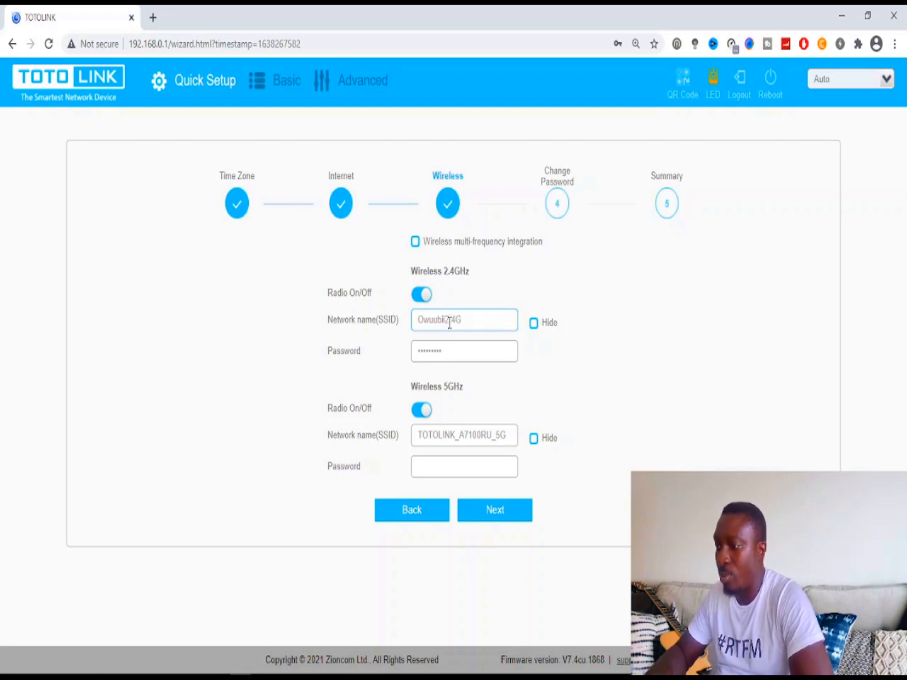
text(hz)
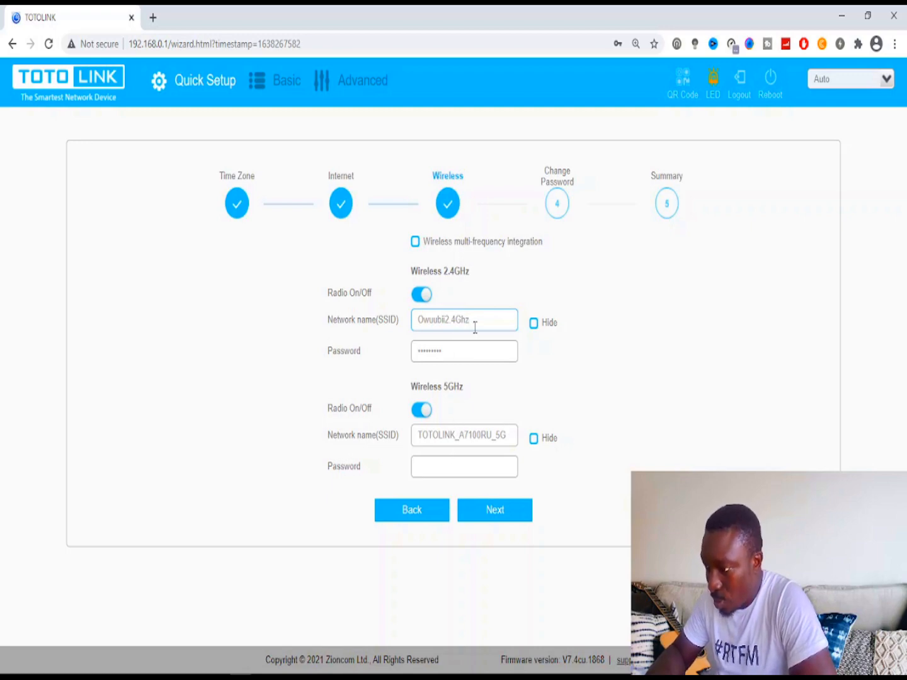
drag(475, 327, 406, 330)
key(ctrl+c)
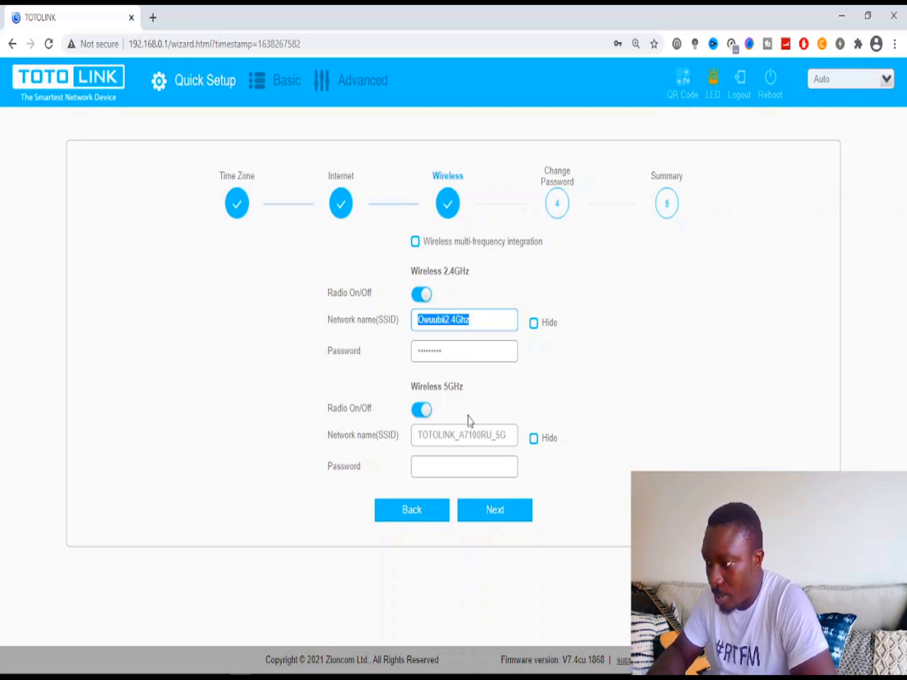
click(507, 435)
double_click(511, 434)
key(ctrl+v)
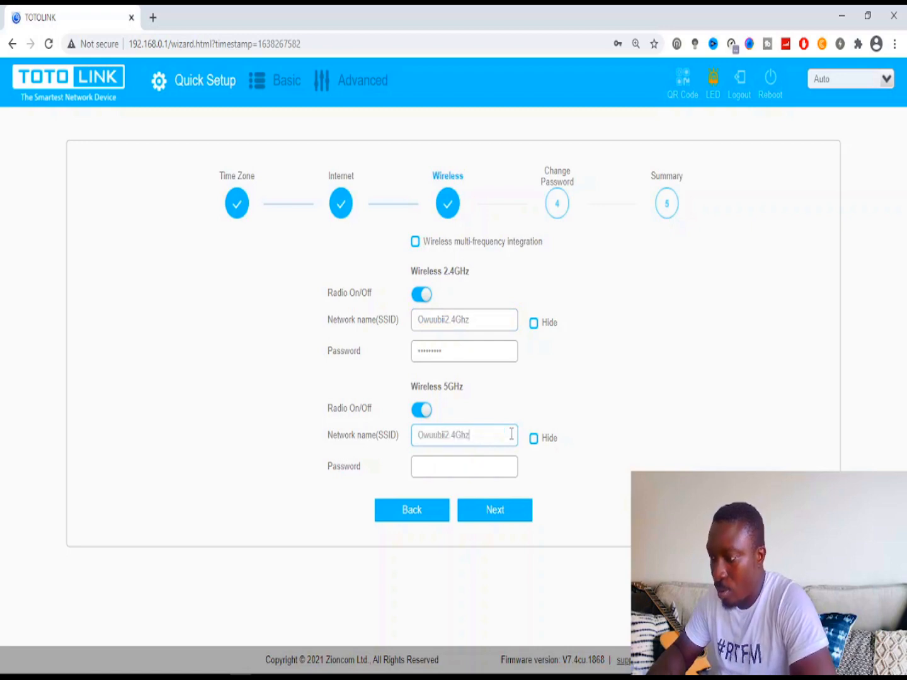
key(Left)
key(Left)
key(Left)
key(Left)
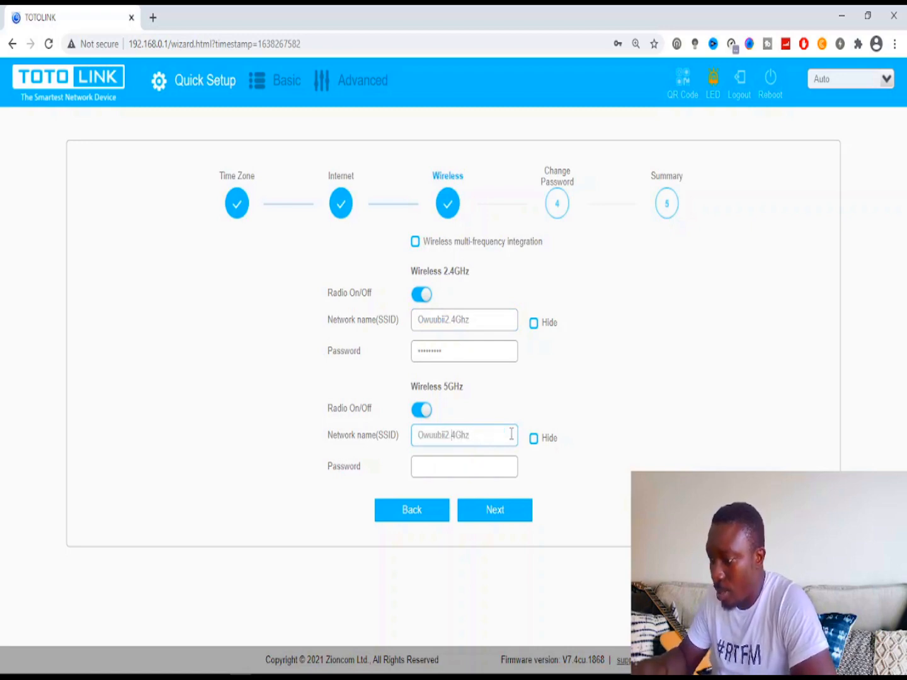
key(BackSpace)
key(BackSpace)
key(BackSpace)
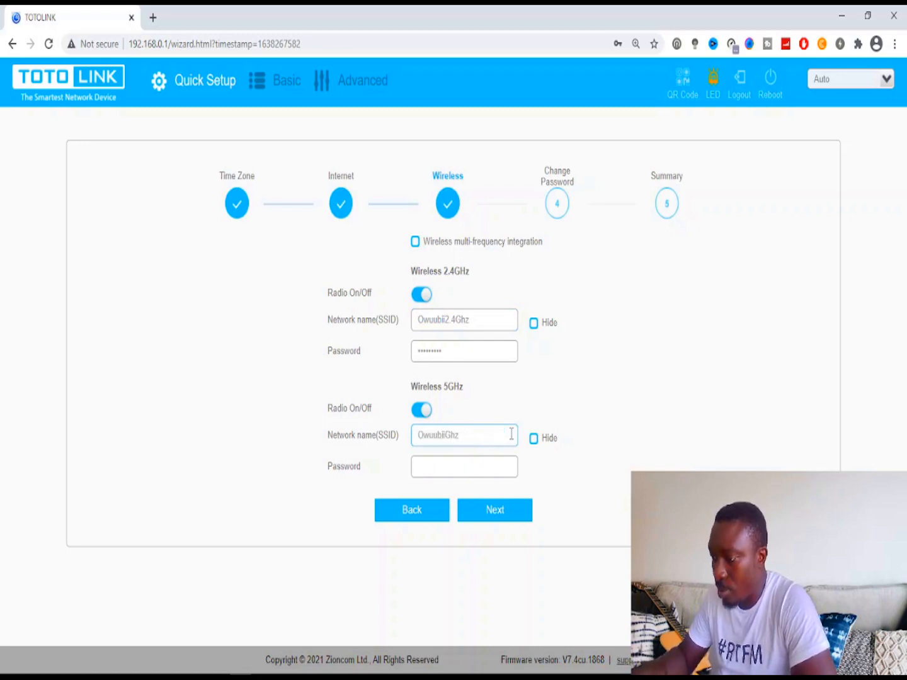
text(5)
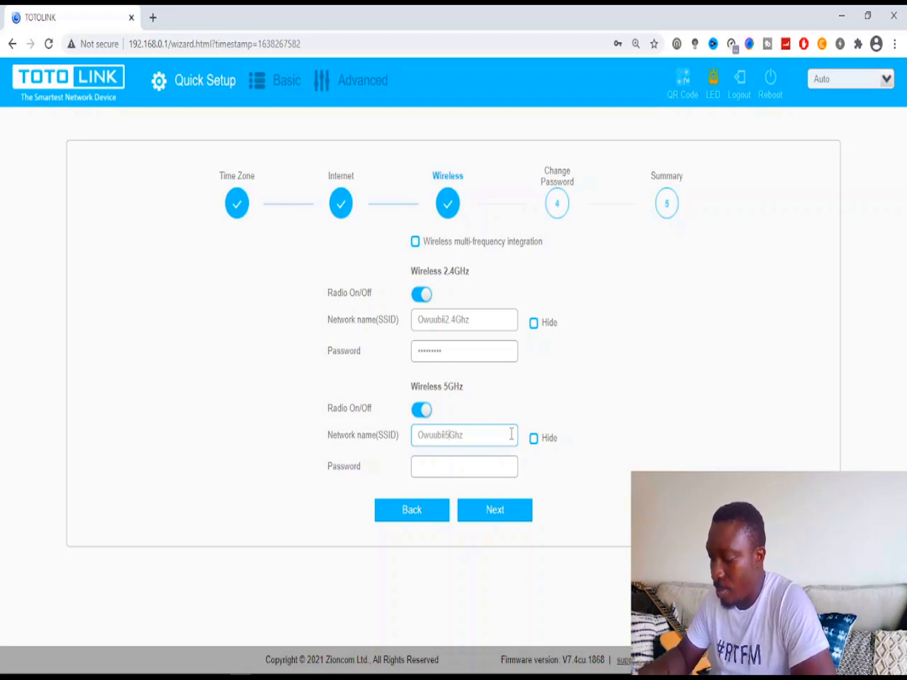
- Enter the 5GHz Wi-Fi password, check the 2.4GHz password, and continue to Change Password
click(435, 468)
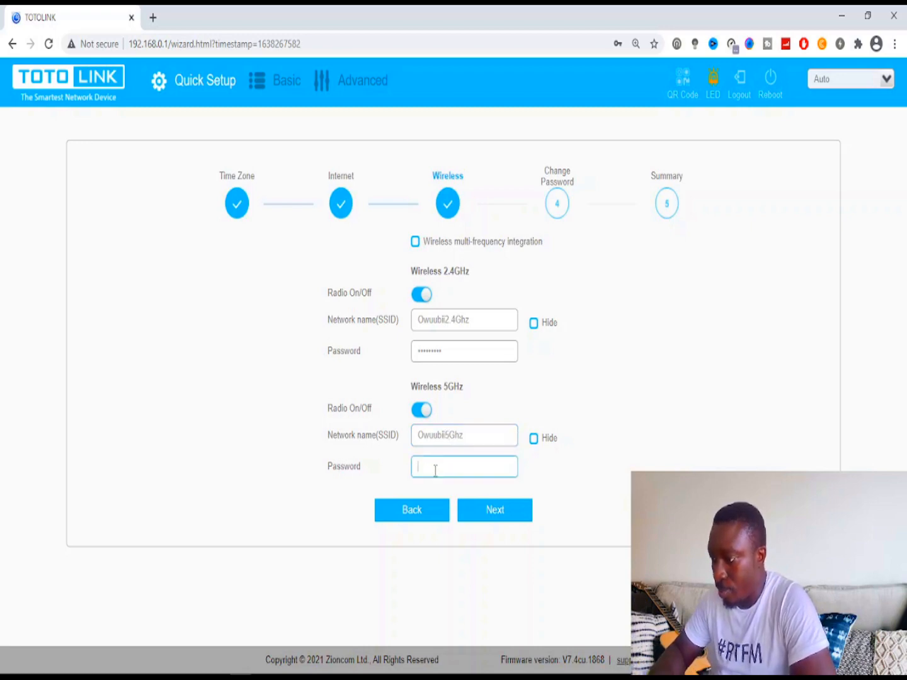
text(admin)
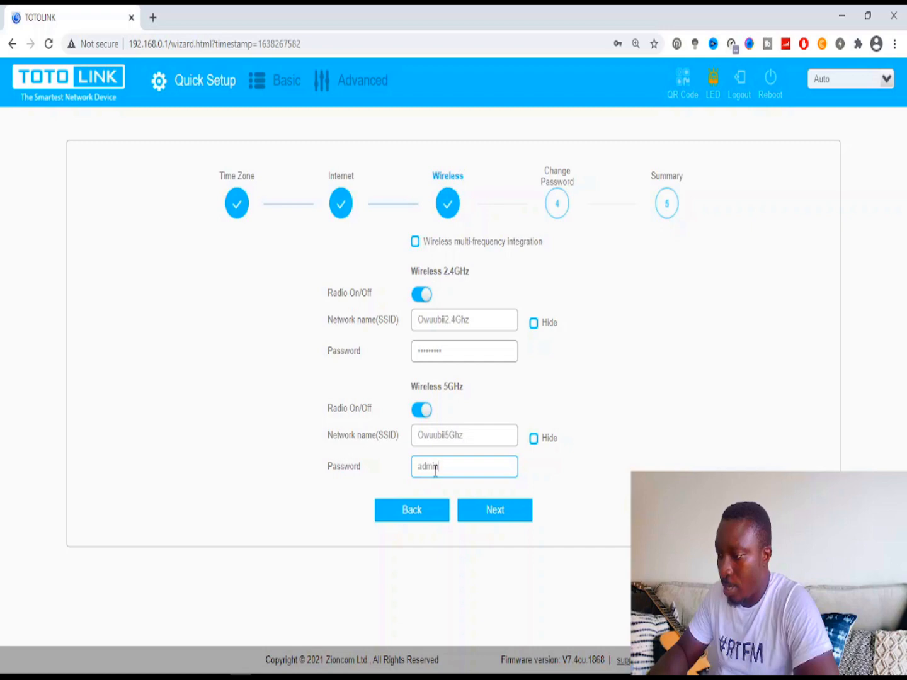
text(@123)
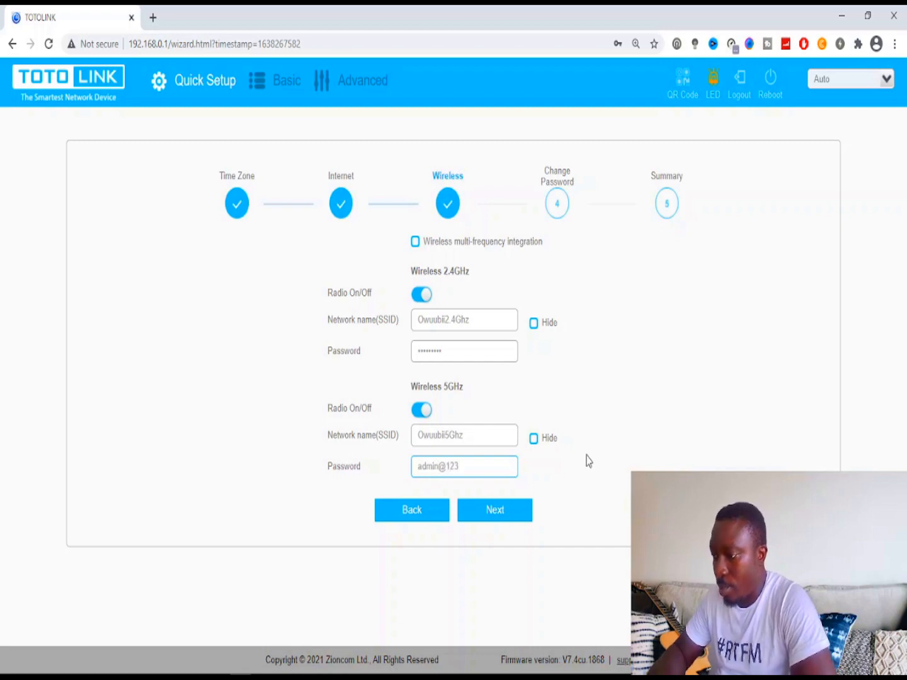
double_click(437, 350)
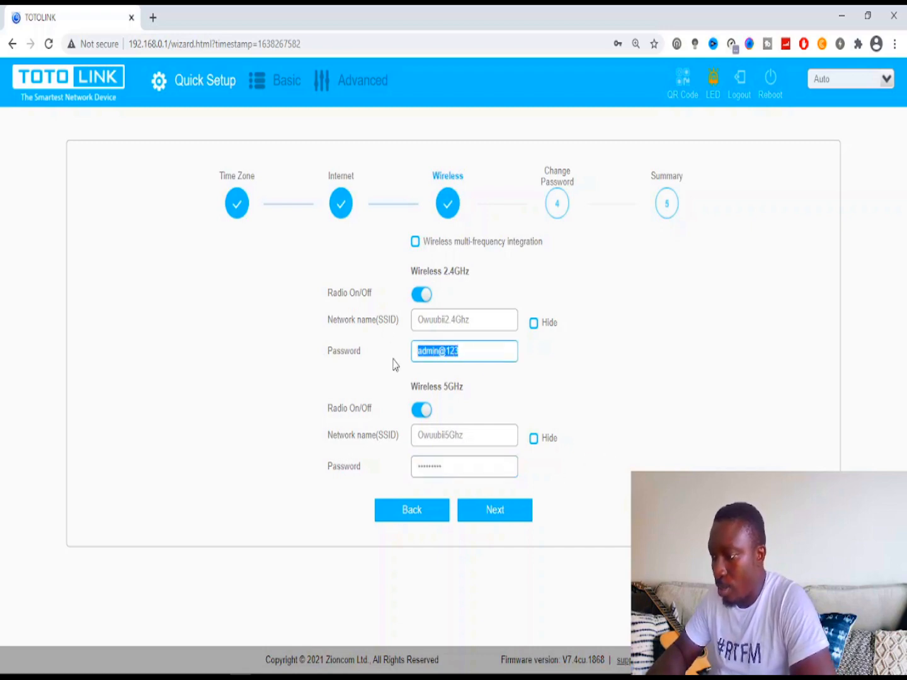
click(509, 356)
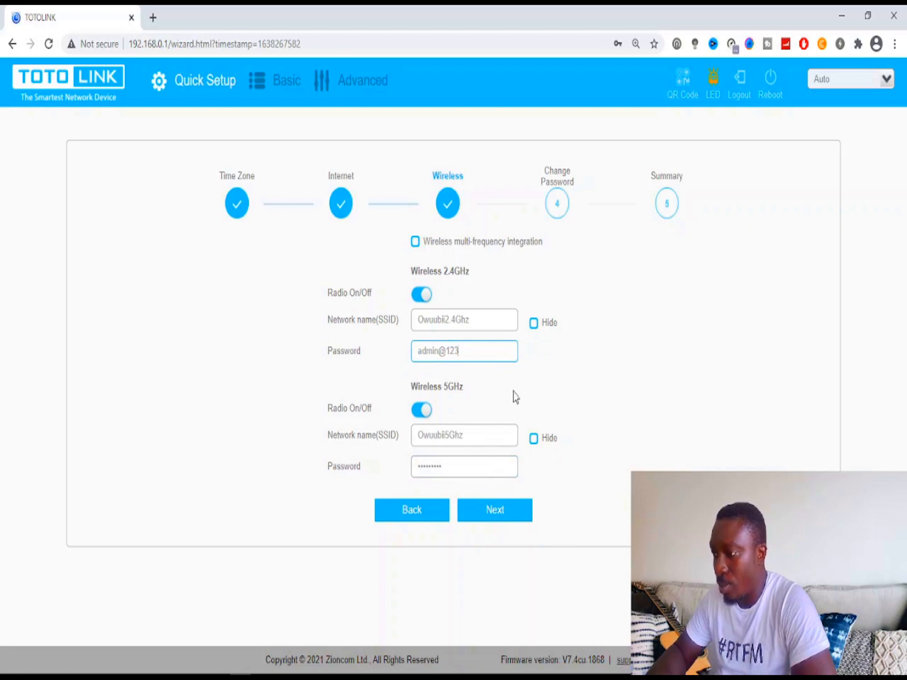
click(508, 517)
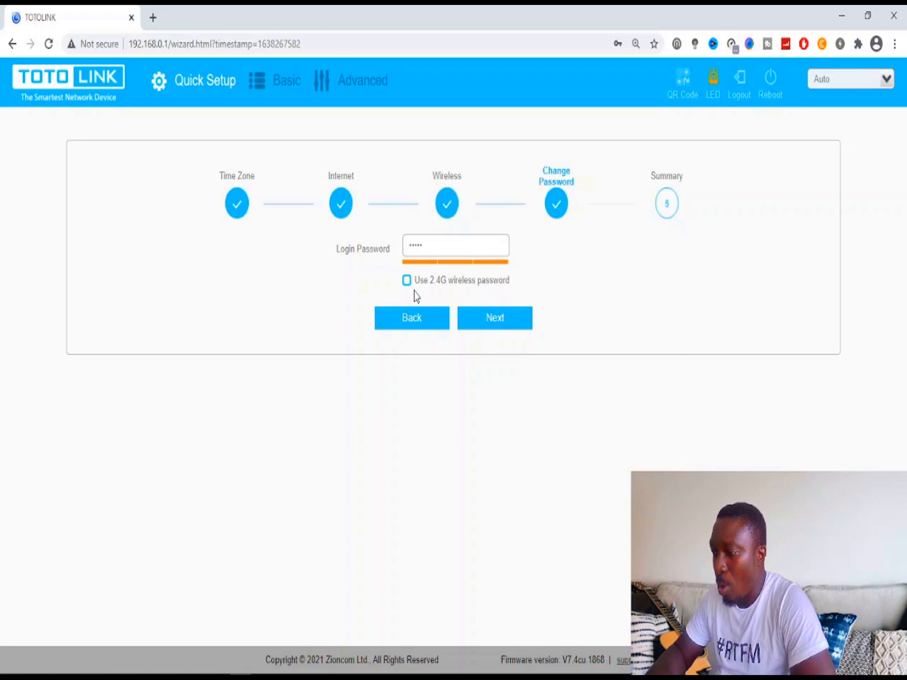
- Reveal the existing login password, keep it, and proceed to the Summary step
click(447, 244)
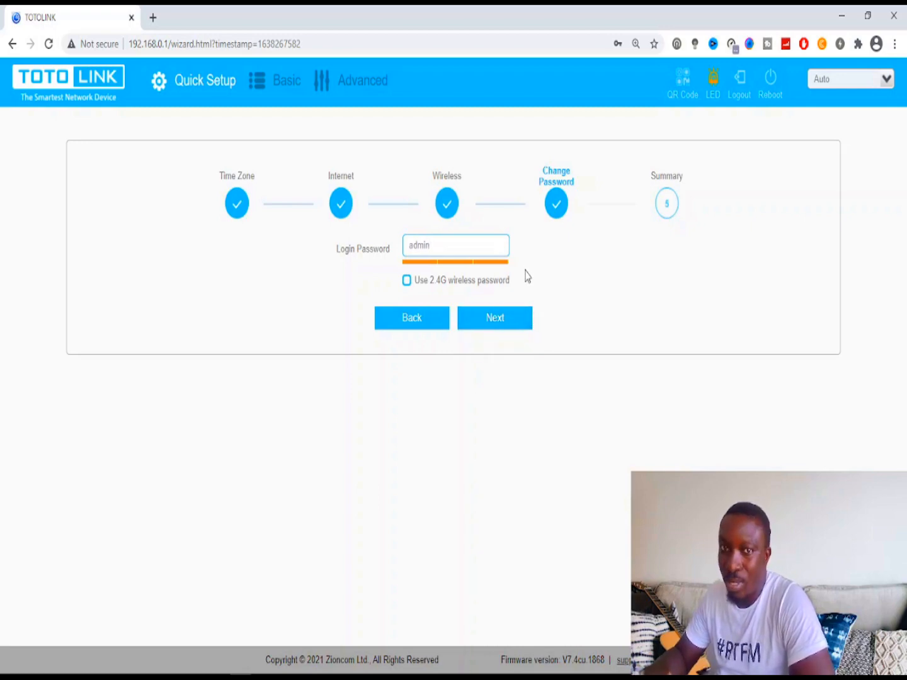
click(497, 322)
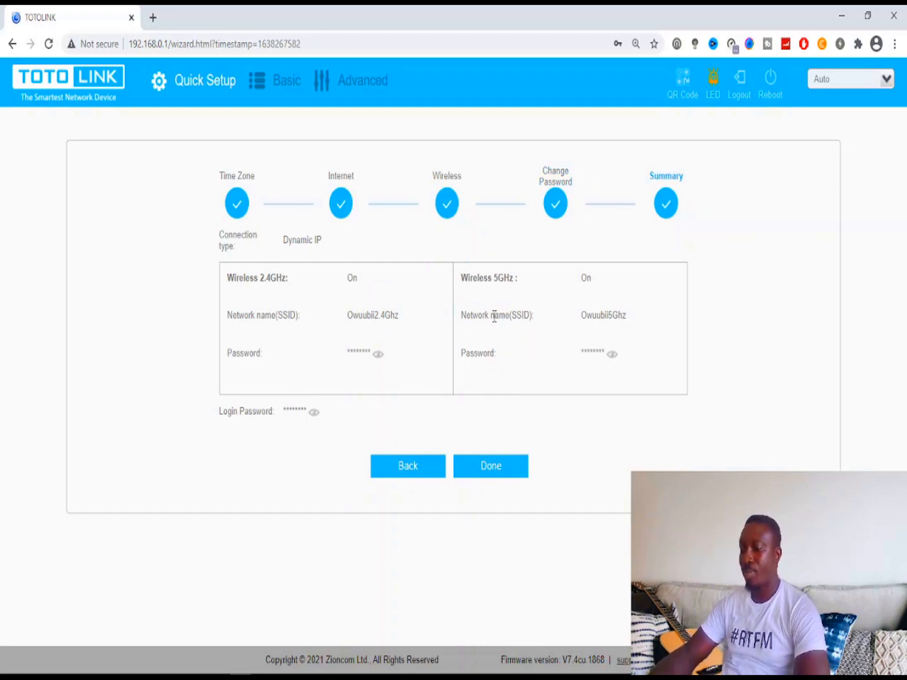
click(312, 414)
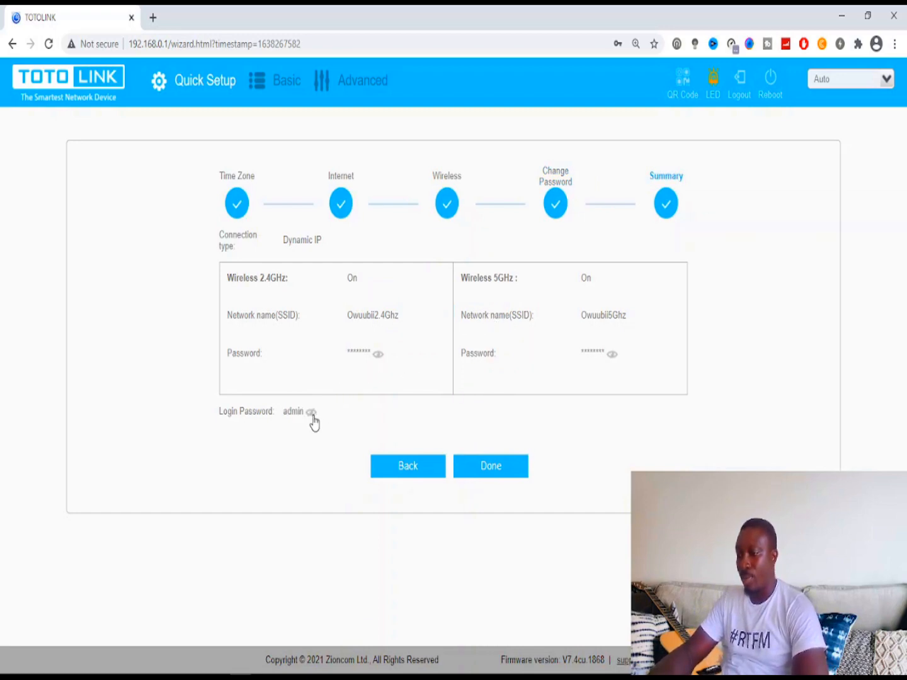
click(313, 416)
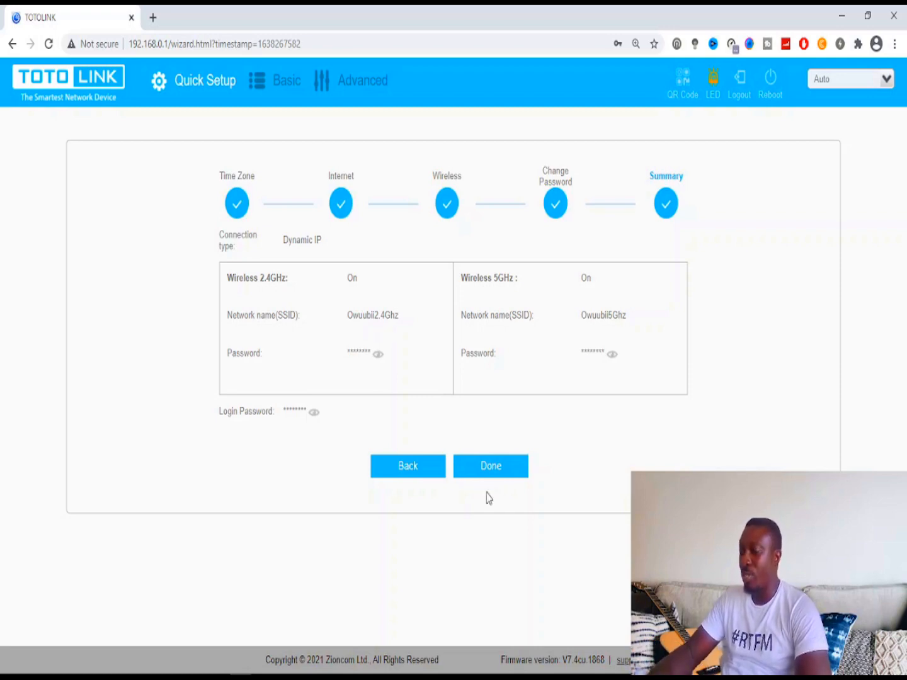
- Finish the wizard with Done so the settings apply and the Home dashboard loads
click(496, 479)
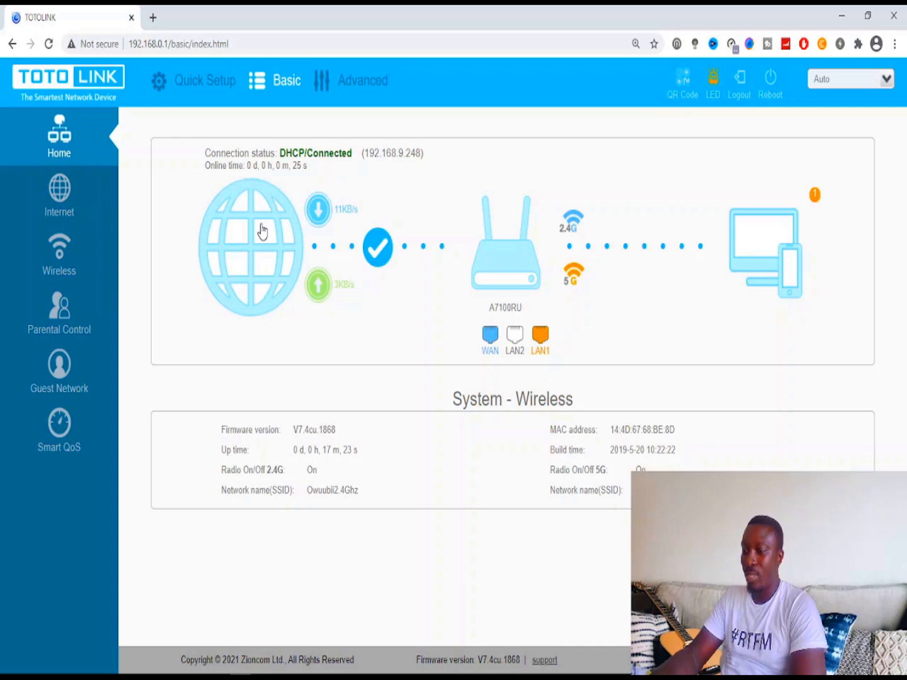
click(255, 257)
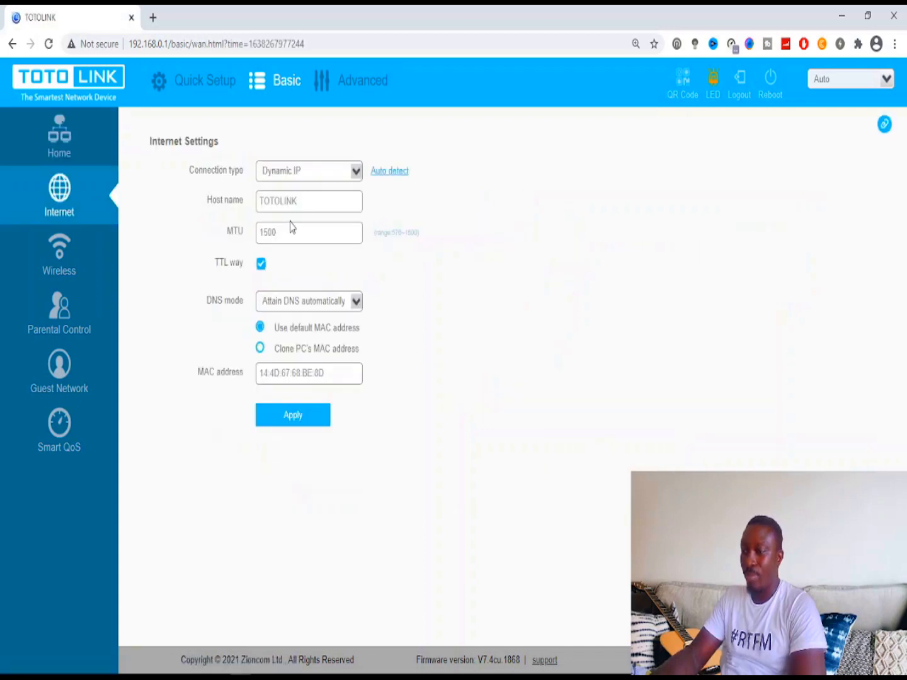
click(67, 143)
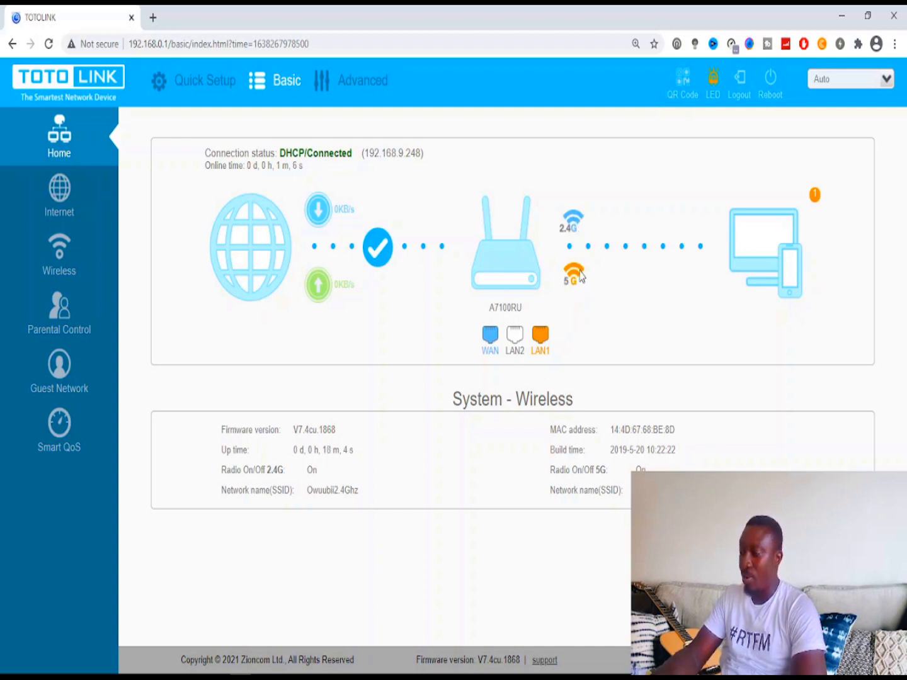
- Open Access Devices showing the wired desktop at 192.168.0.106, starting and cancelling a name edit
click(779, 247)
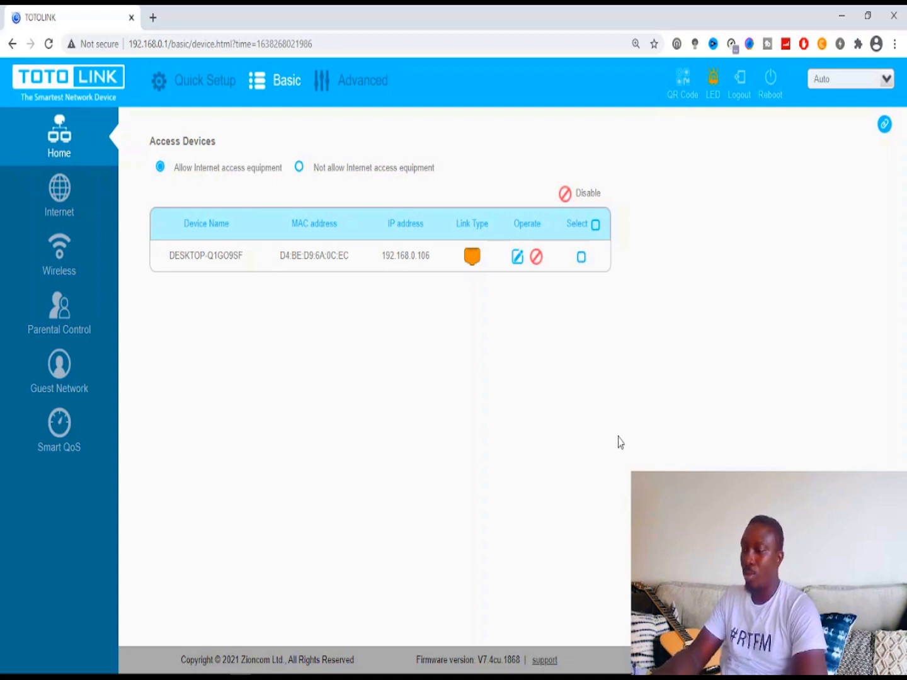
click(517, 257)
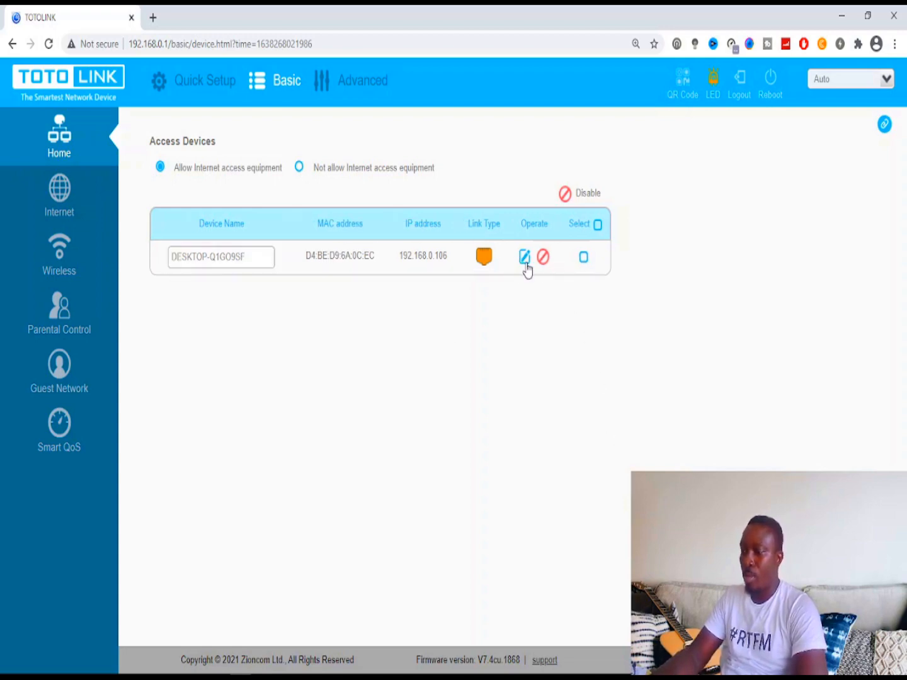
click(526, 262)
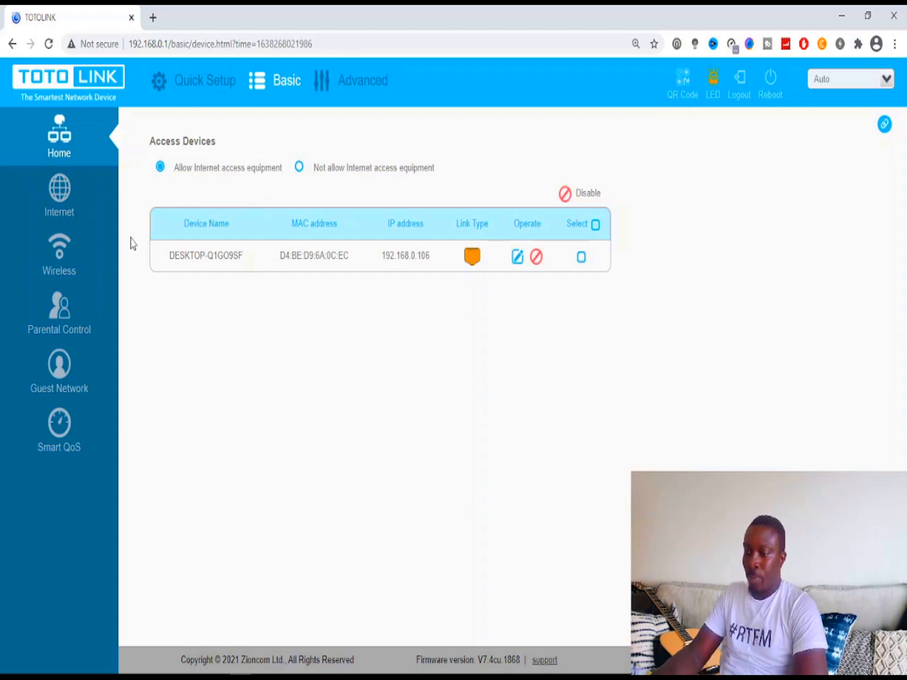
- Look at the Wireless settings, then open the Parental Control page
click(62, 255)
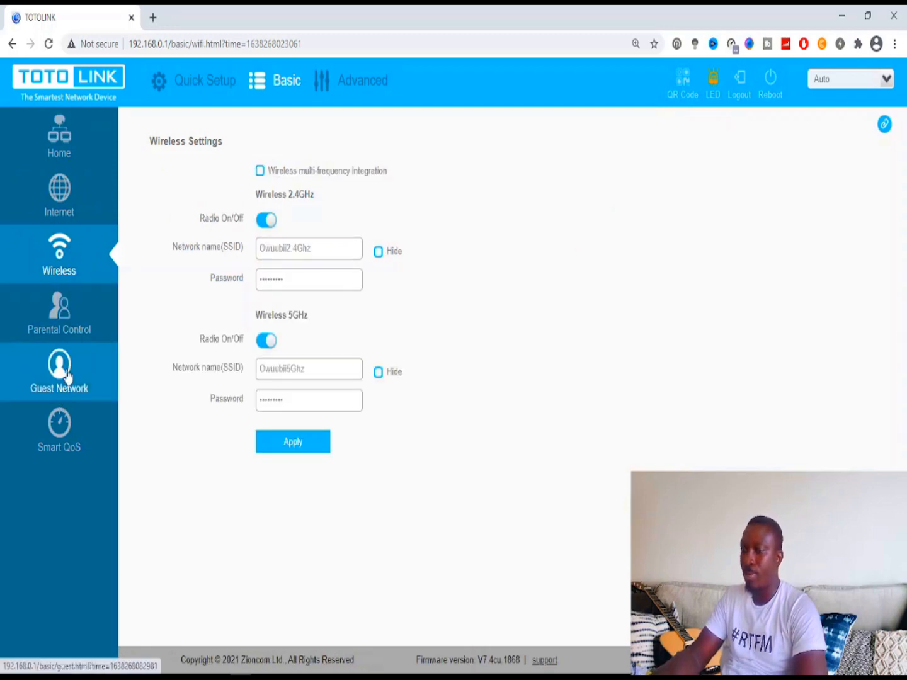
click(85, 307)
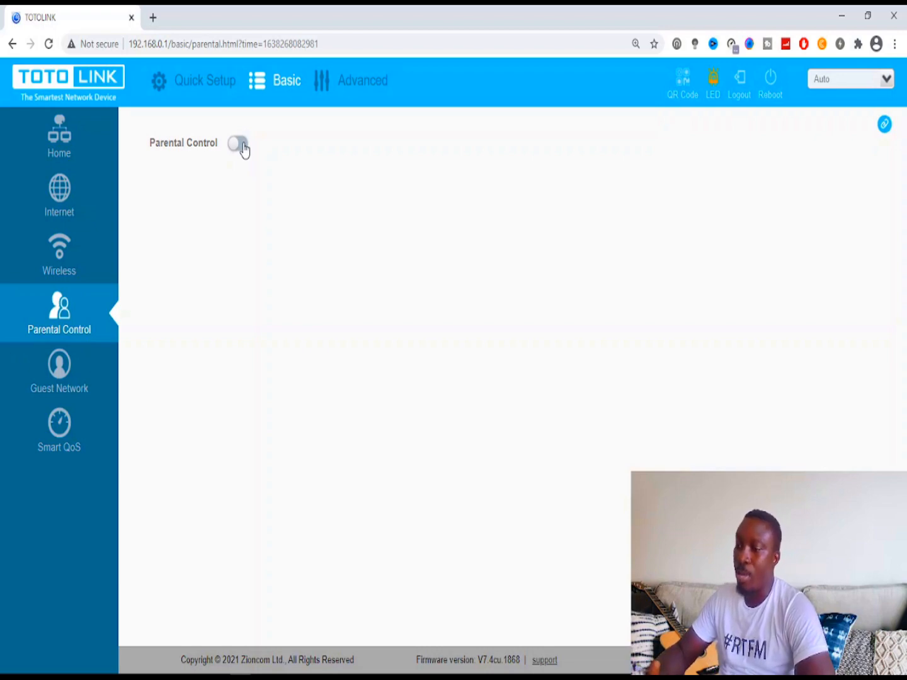
- Switch the Parental Control feature on
click(240, 144)
click(240, 144)
click(241, 145)
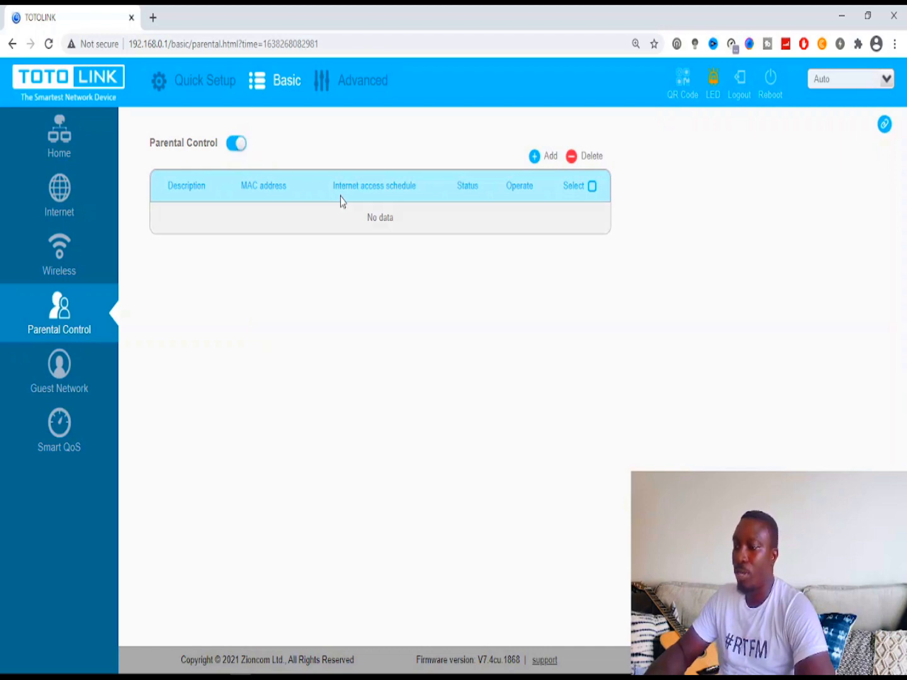
- Start a new rule with a name as its description, leaving the MAC blank, and return Home
click(535, 156)
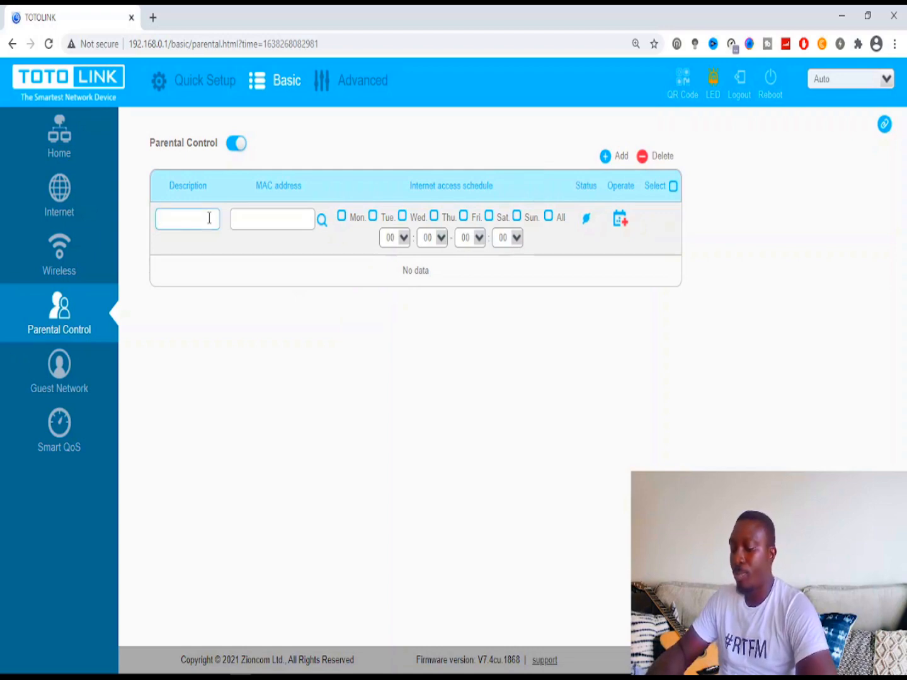
text(ma)
click(259, 221)
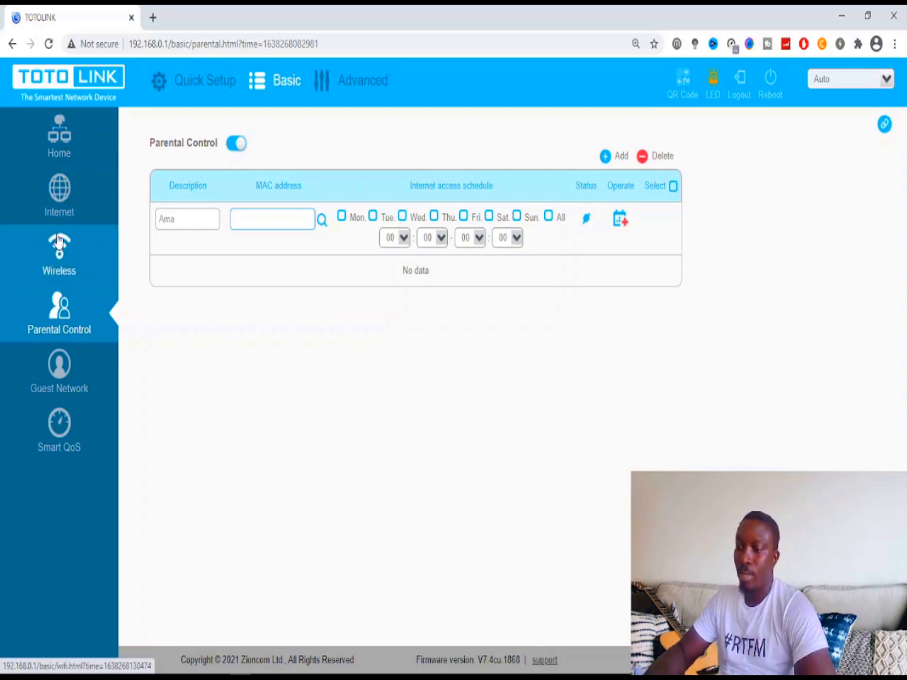
click(68, 148)
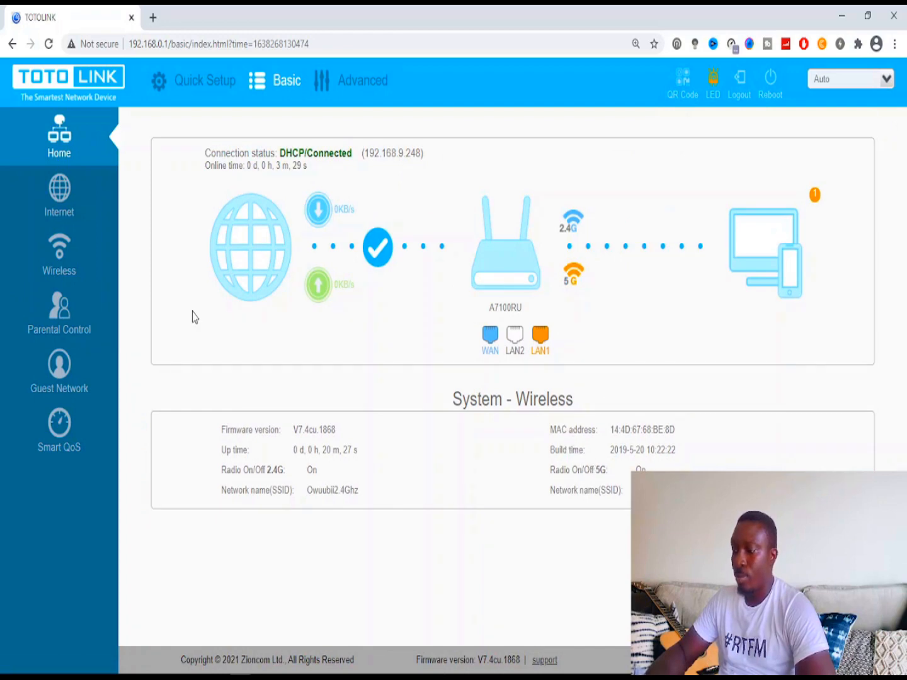
- Copy the computer's MAC address from the connected-devices list, then go back to Parental Control
click(733, 229)
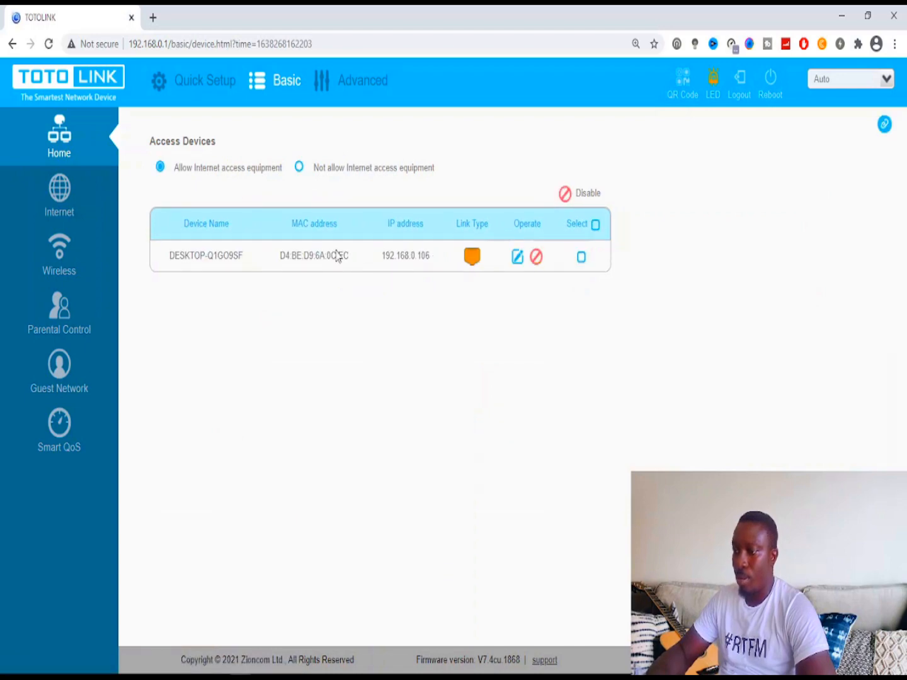
drag(350, 254, 279, 263)
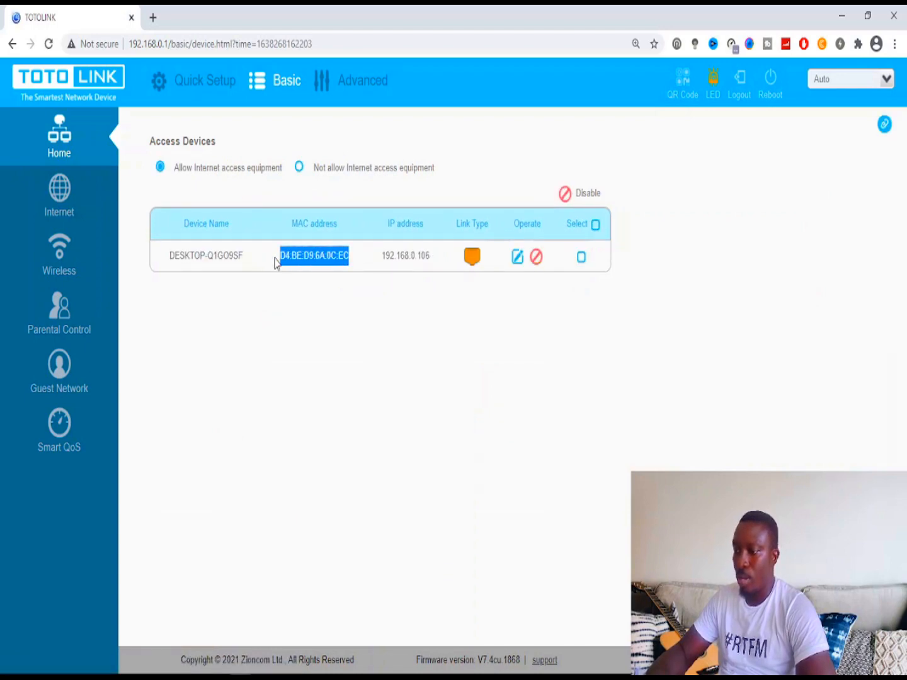
right_click(301, 256)
click(340, 269)
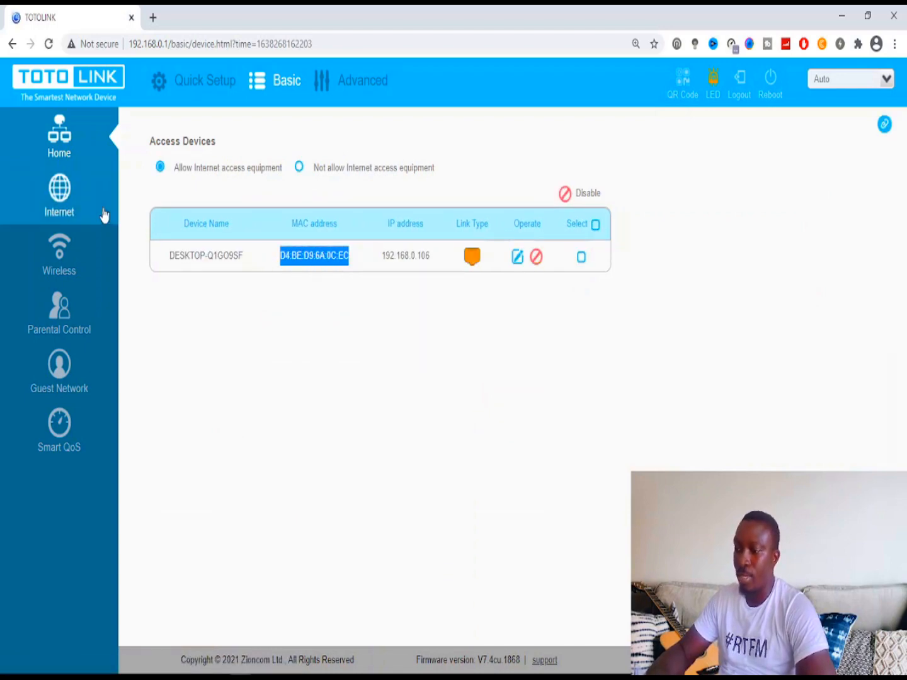
click(74, 346)
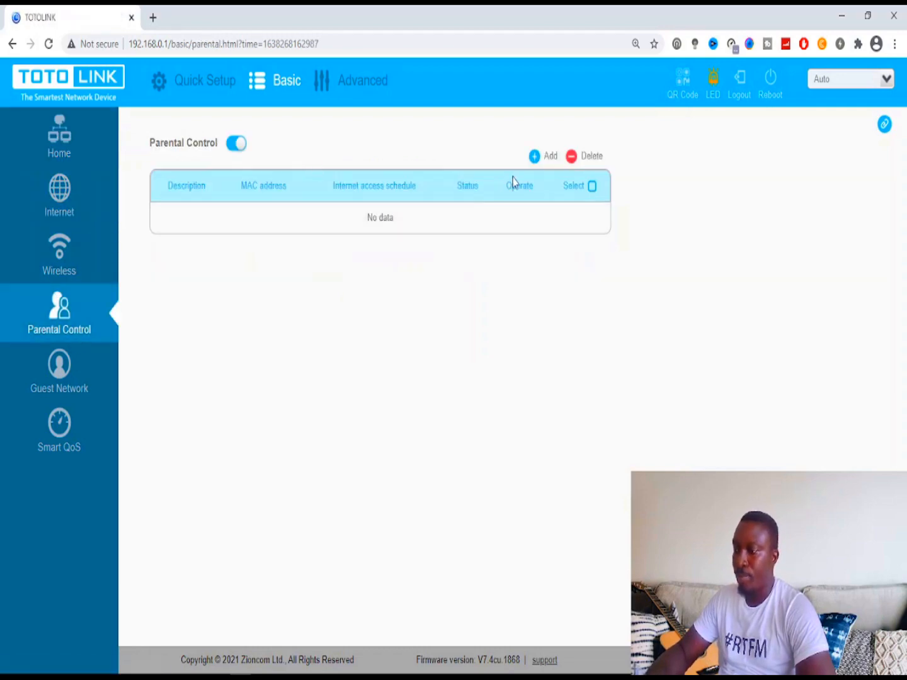
- Add a rule with the pasted MAC address and a name as its description
click(534, 158)
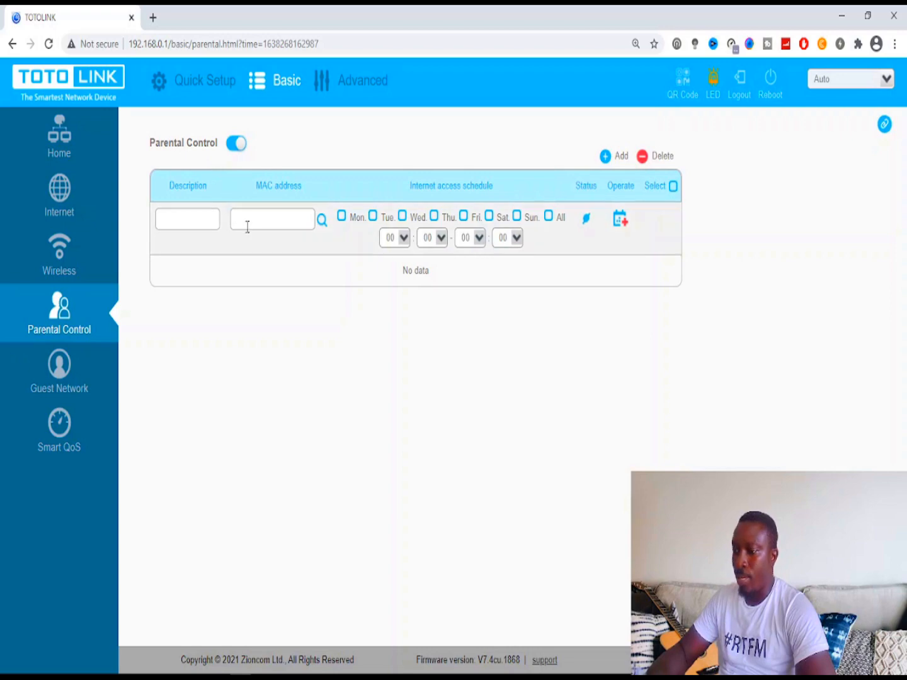
key(ctrl+v)
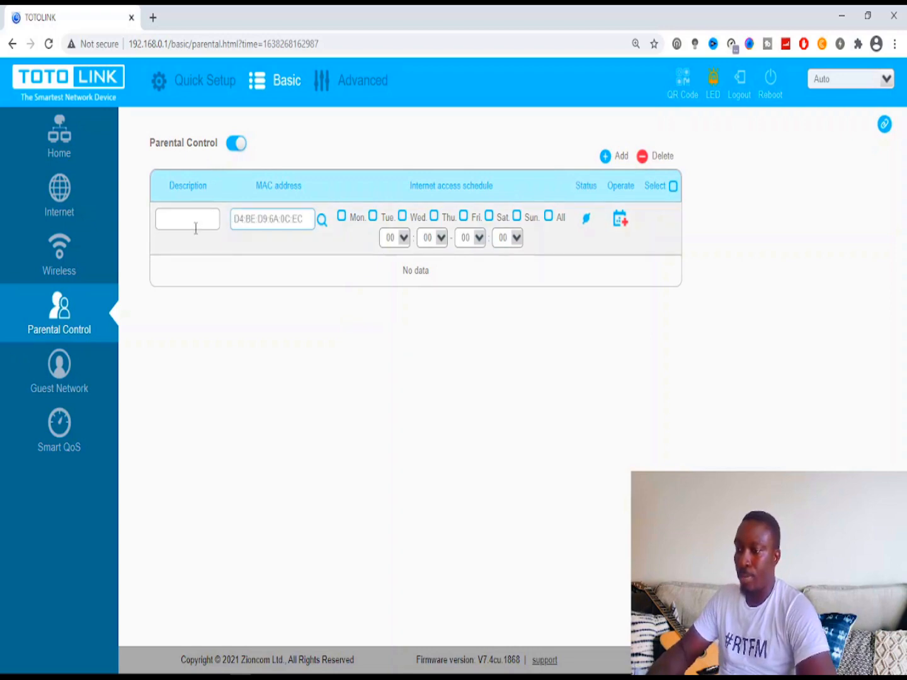
click(196, 229)
text(Ama)
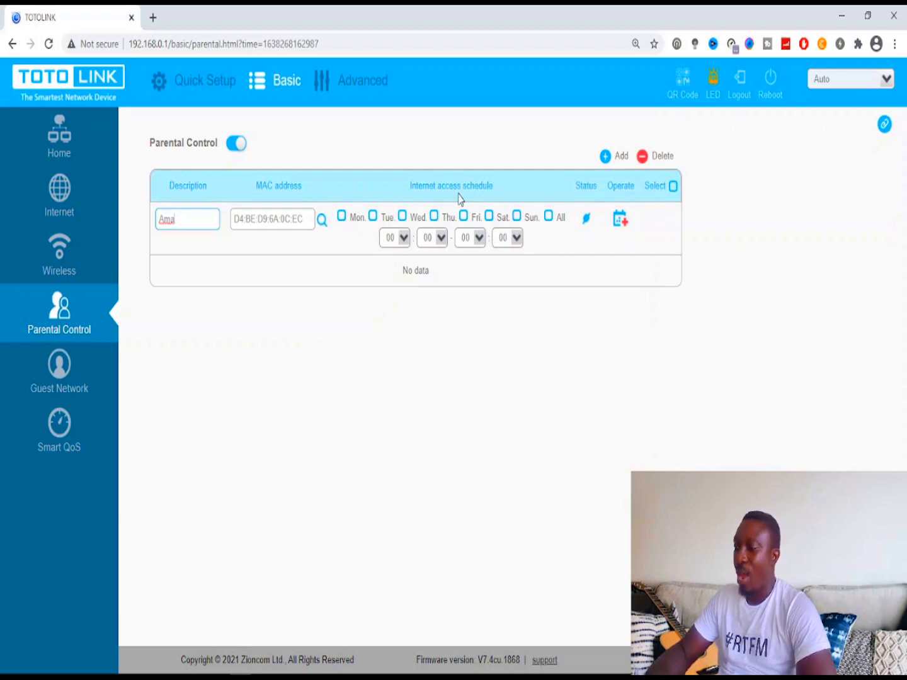
- Schedule the rule for Friday, Saturday and Sunday from 09:00 to 20:00
click(548, 216)
click(549, 217)
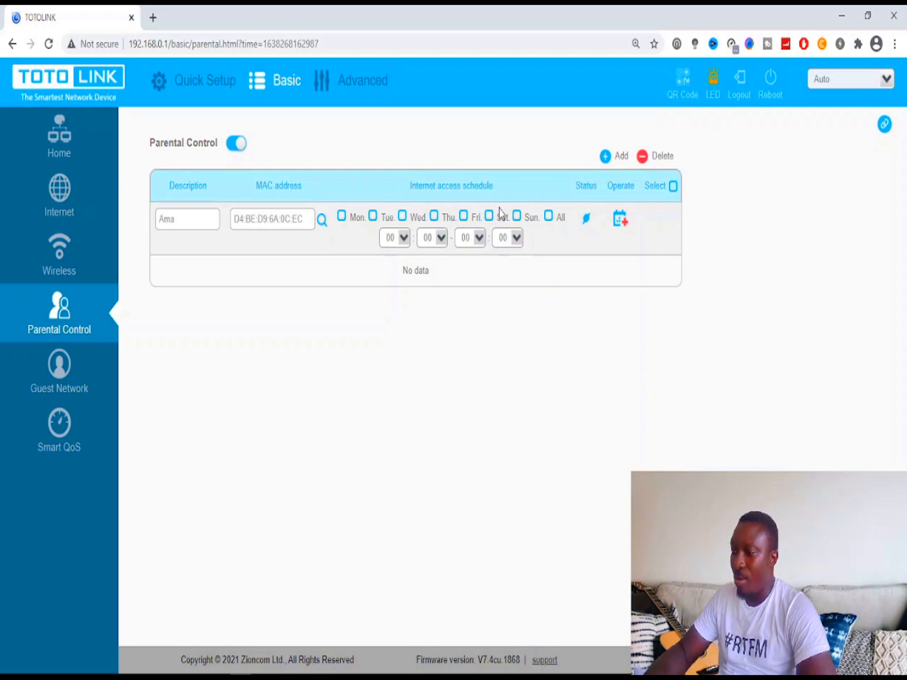
click(465, 217)
click(490, 217)
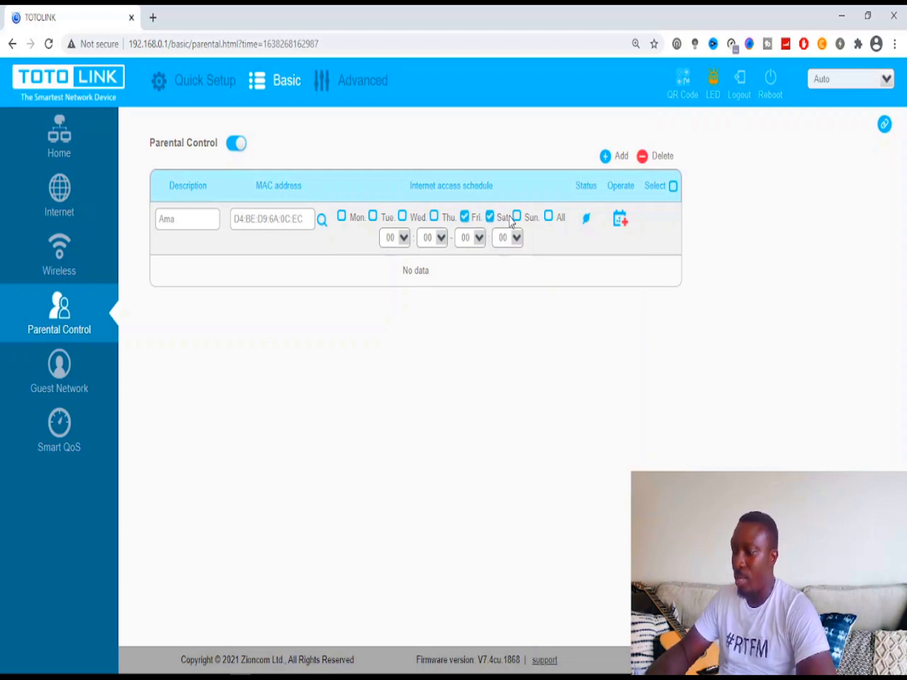
click(517, 217)
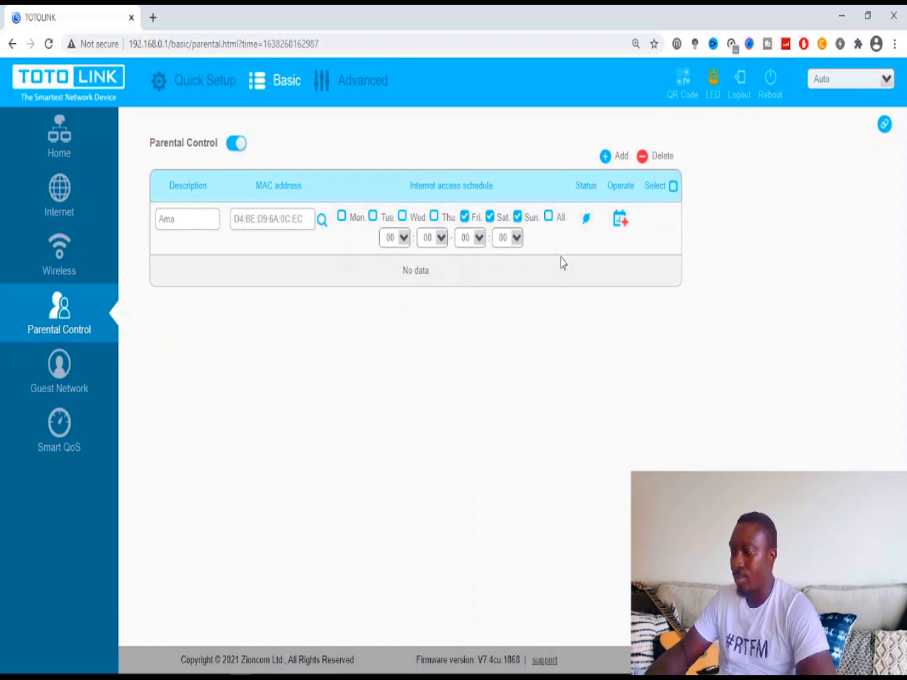
click(403, 238)
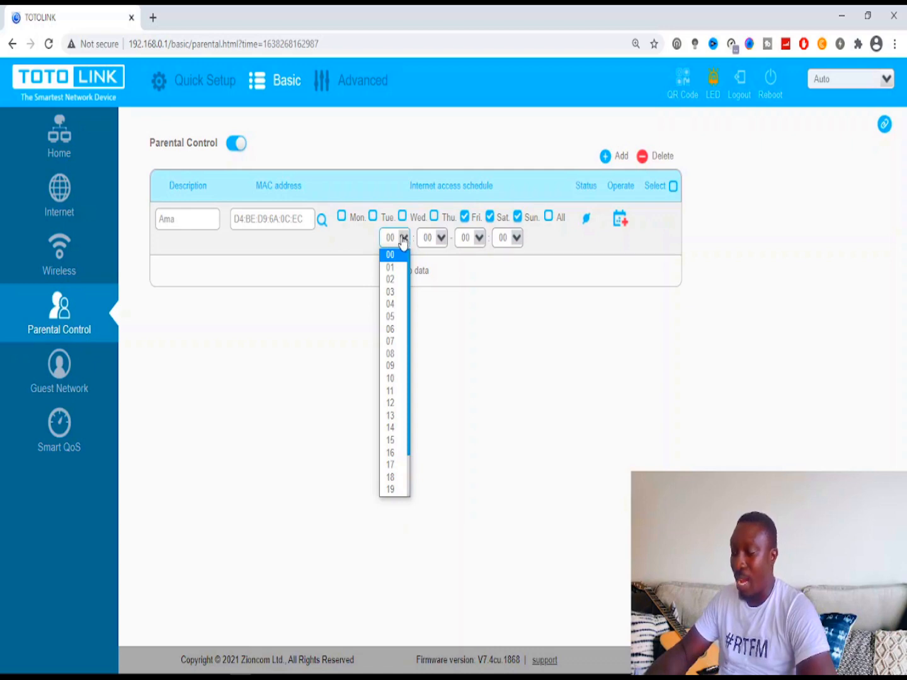
click(400, 367)
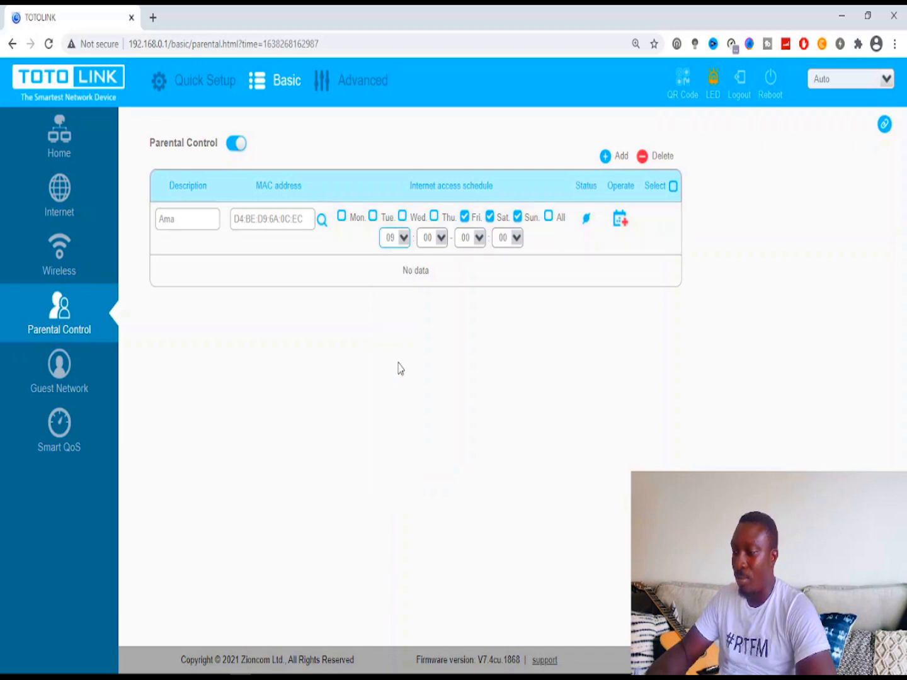
click(478, 247)
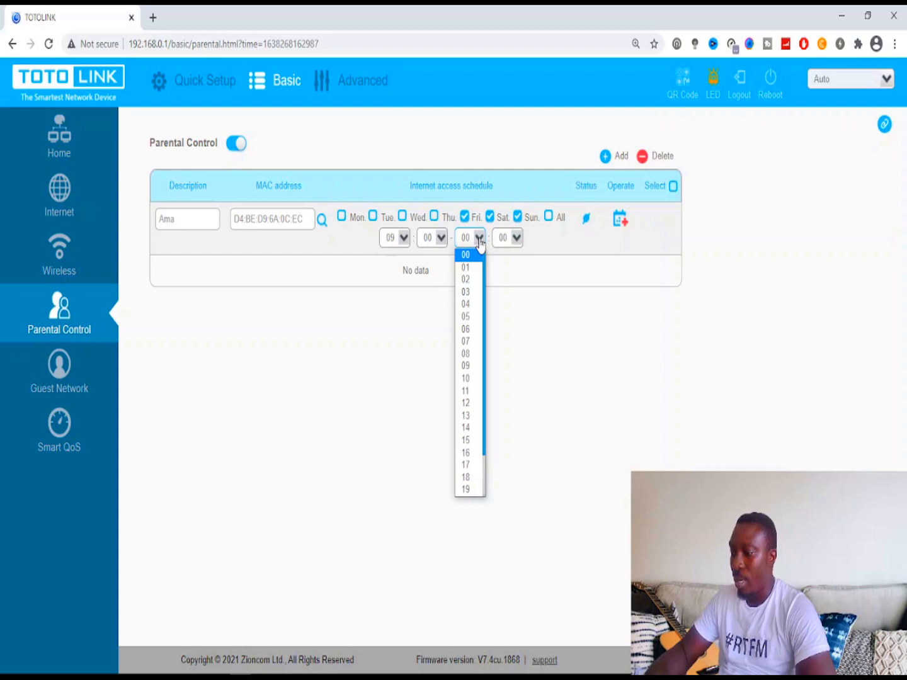
scroll(486, 334, down, 2)
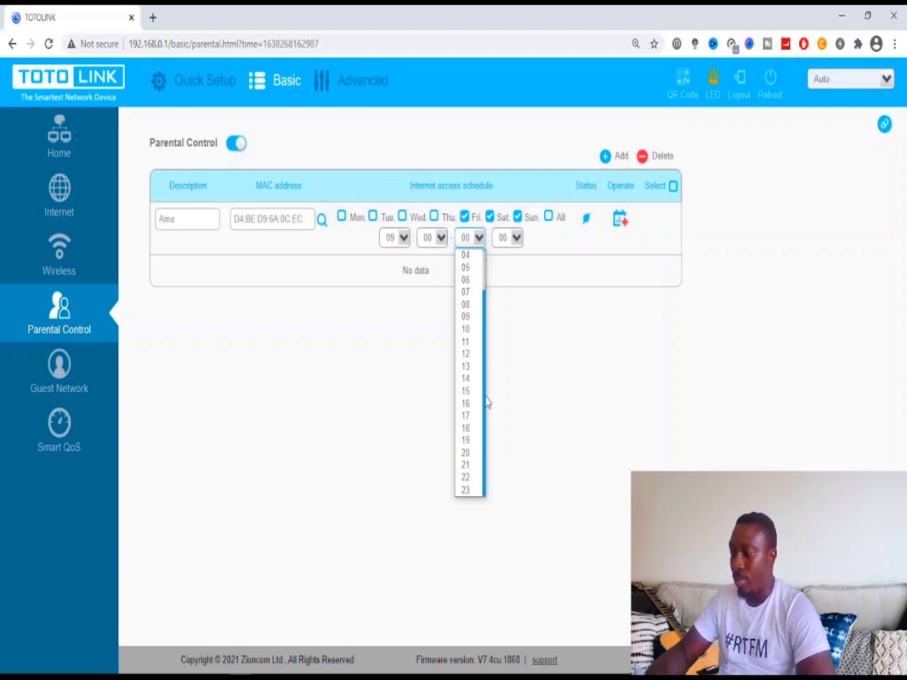
click(469, 453)
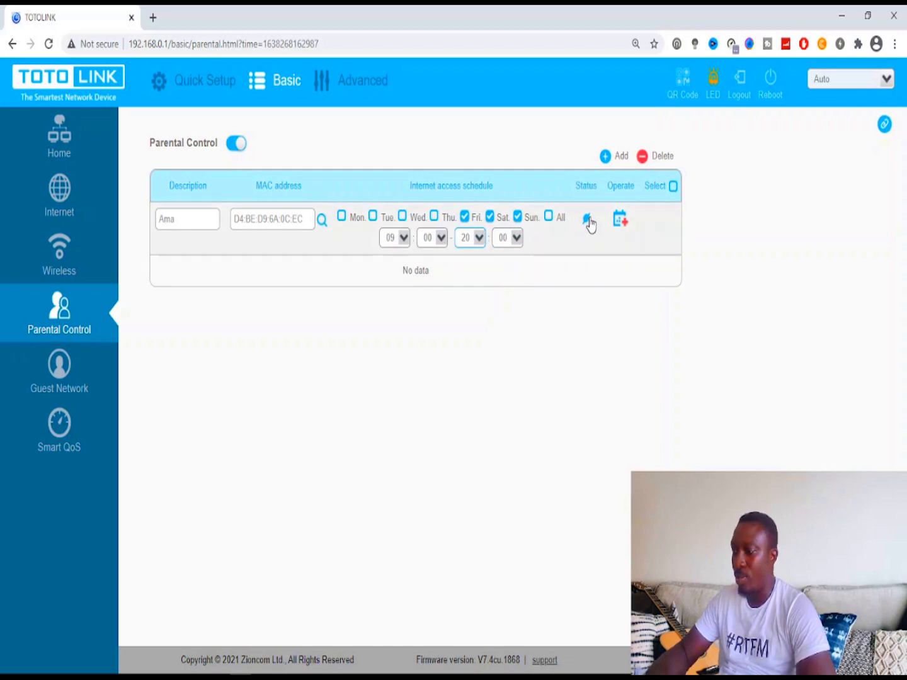
- Toggle the rule's internet access status and confirm pings to 9.9.9.9 still get replies
click(587, 220)
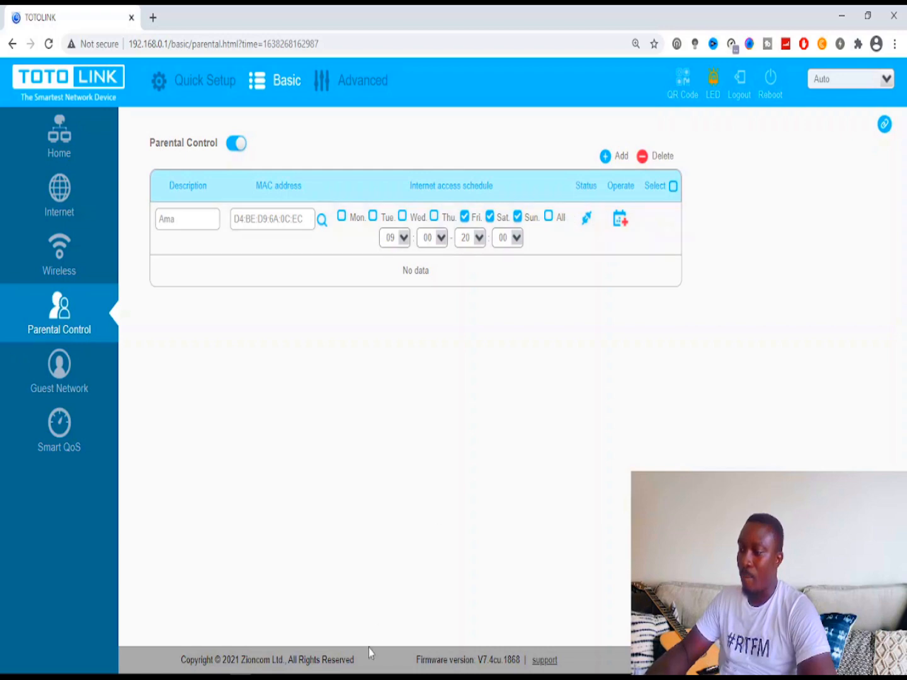
mouse_move(168, 670)
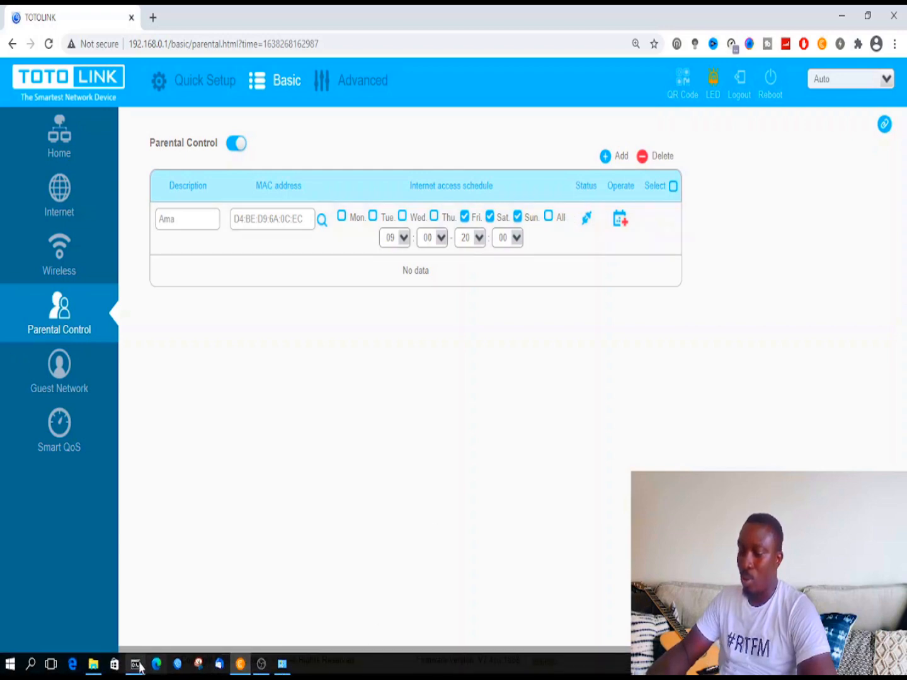
click(135, 665)
click(137, 665)
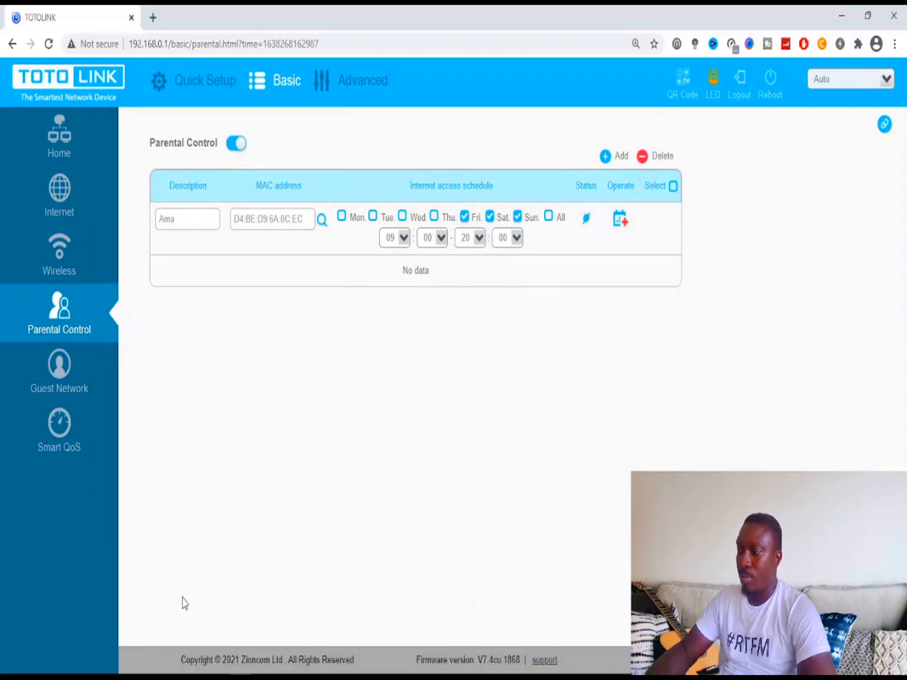
mouse_move(179, 672)
click(145, 667)
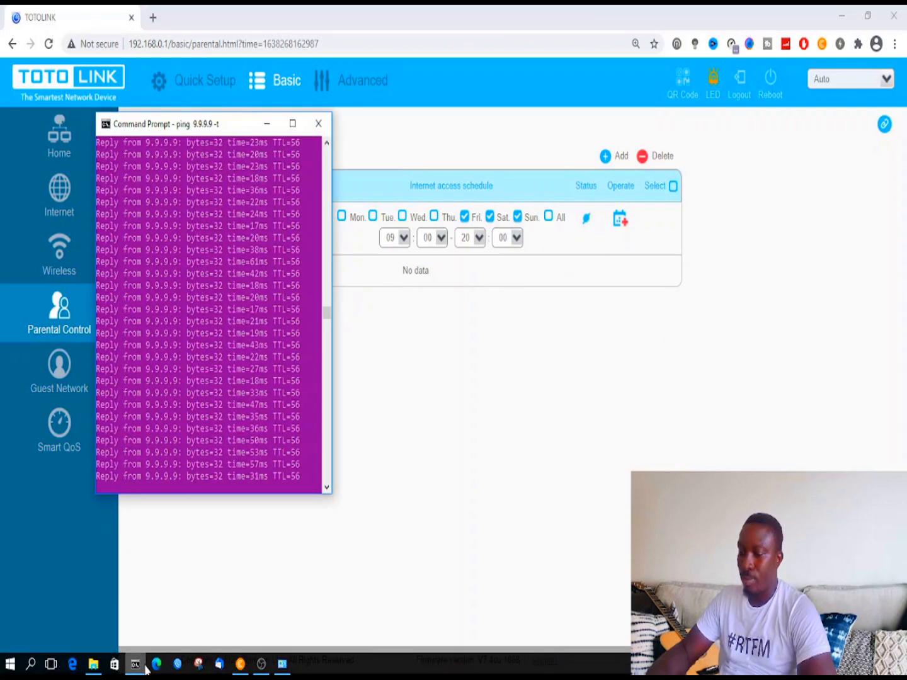
click(136, 665)
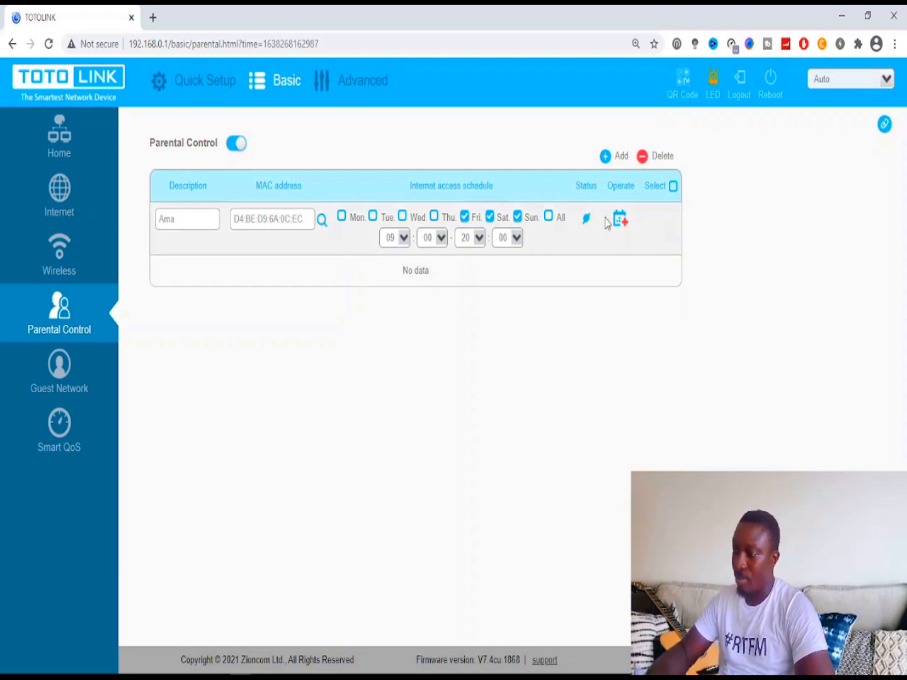
- Set the rule to block access on All days, recheck the 9.9.9.9 ping, and attempt deletion
click(587, 220)
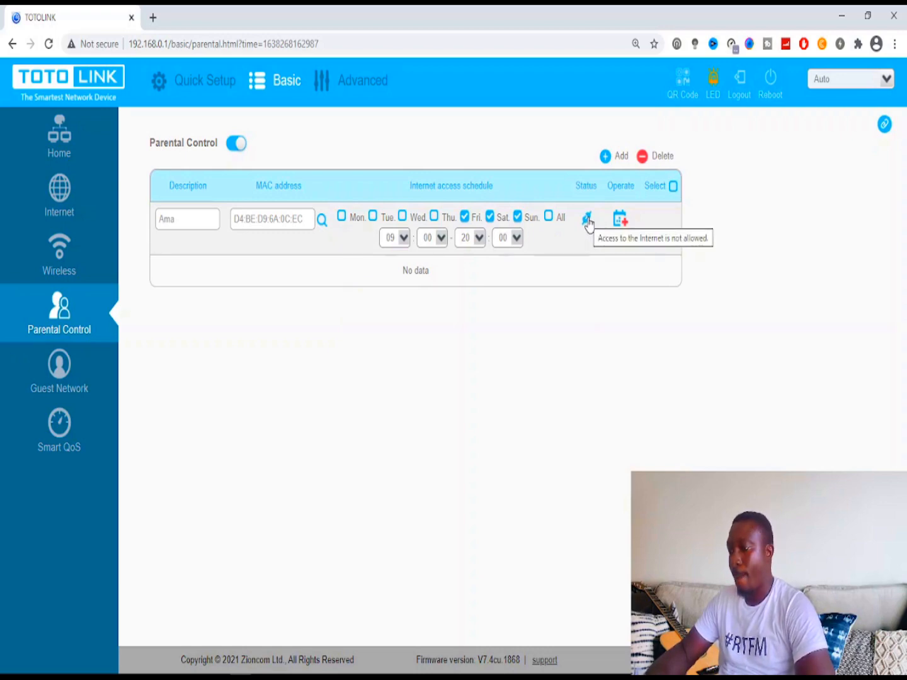
click(549, 218)
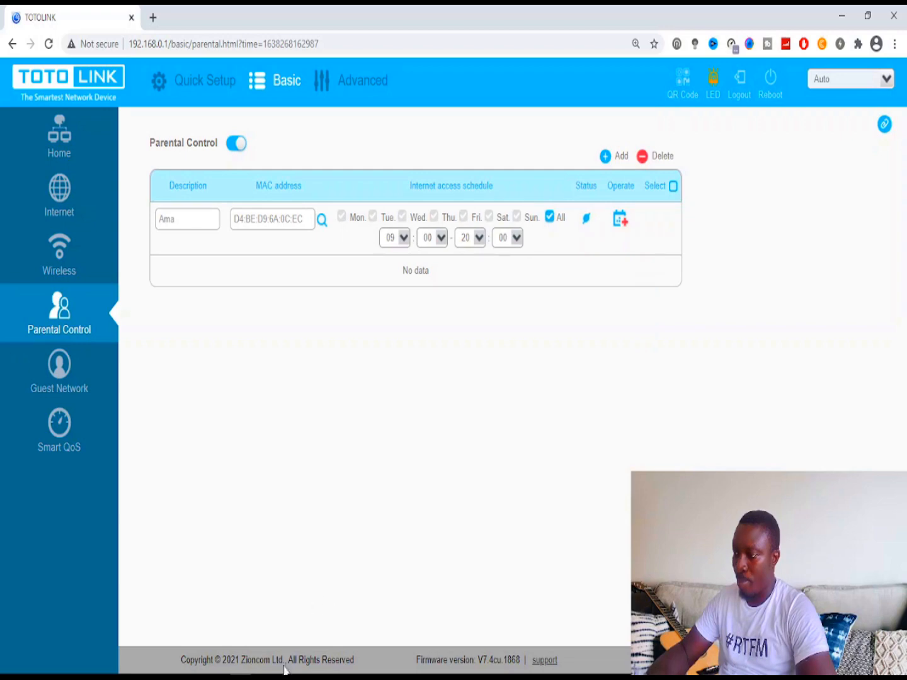
mouse_move(217, 667)
click(135, 666)
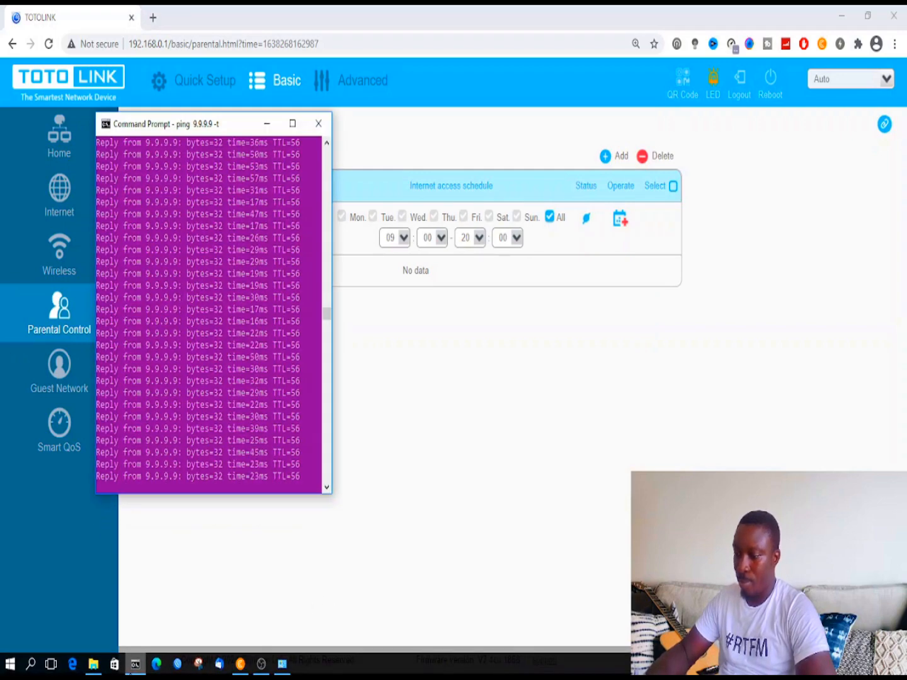
click(135, 666)
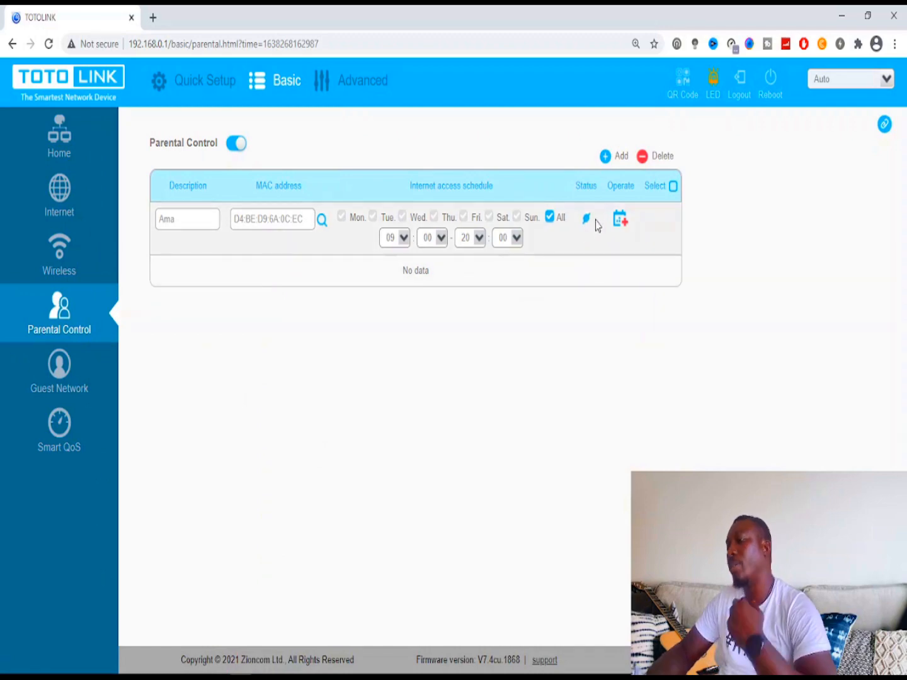
click(655, 159)
click(539, 272)
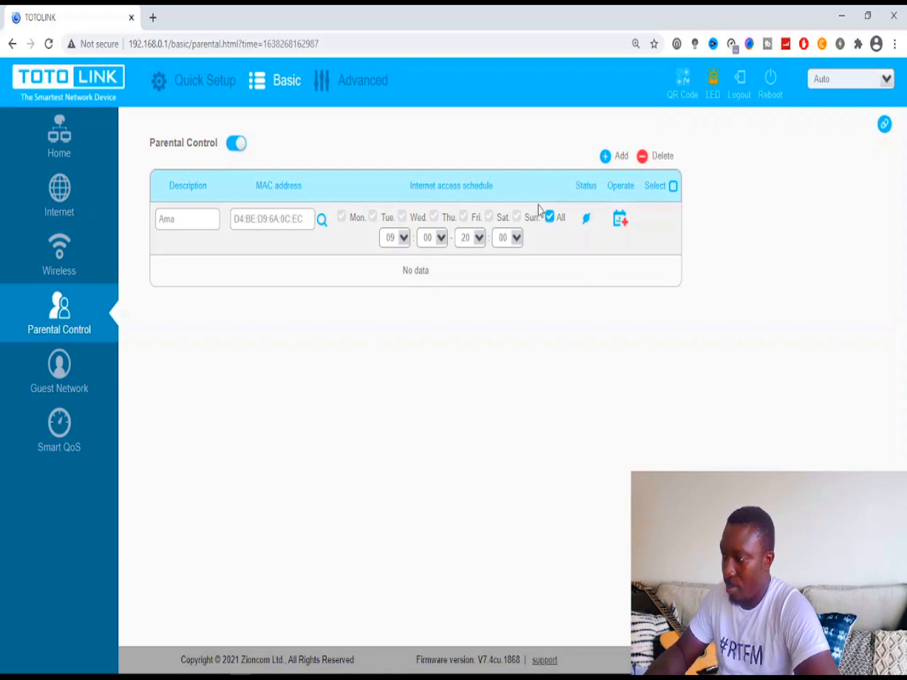
- Untick All days, dismiss the no-rule-selected delete warning, and switch Parental Control off
click(549, 217)
click(654, 157)
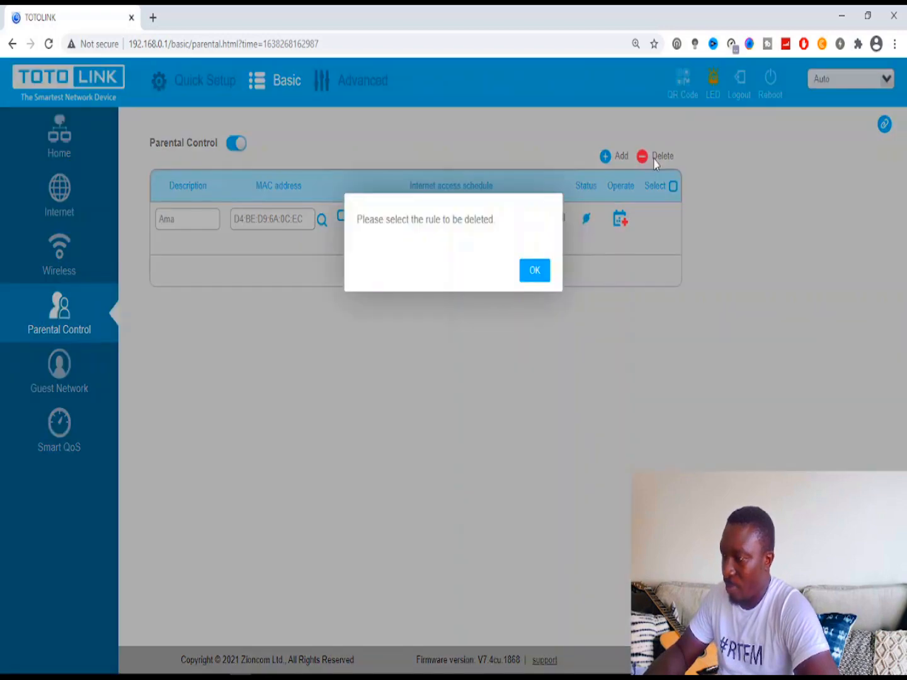
click(535, 270)
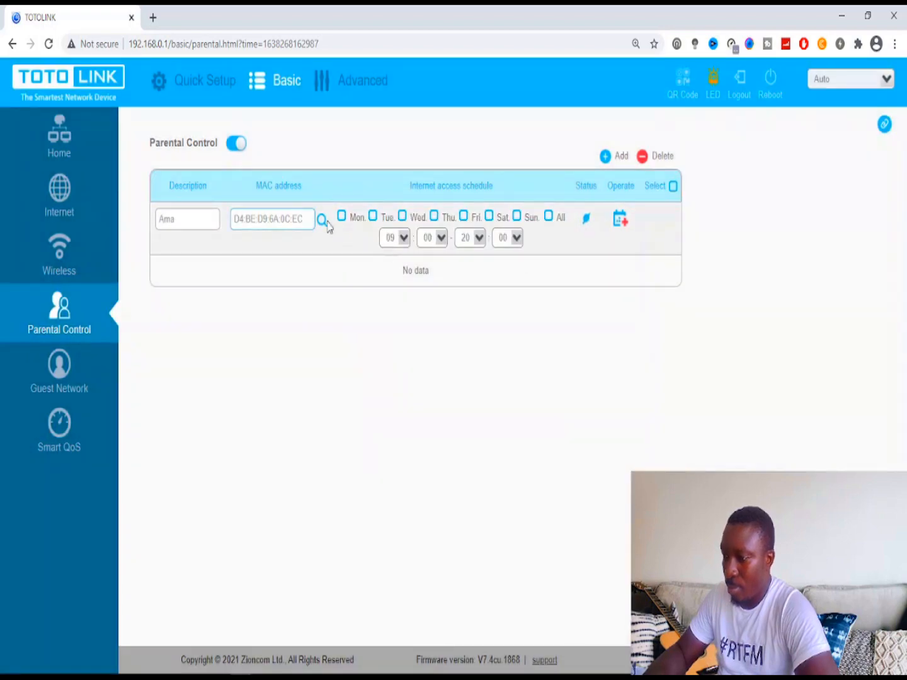
click(235, 145)
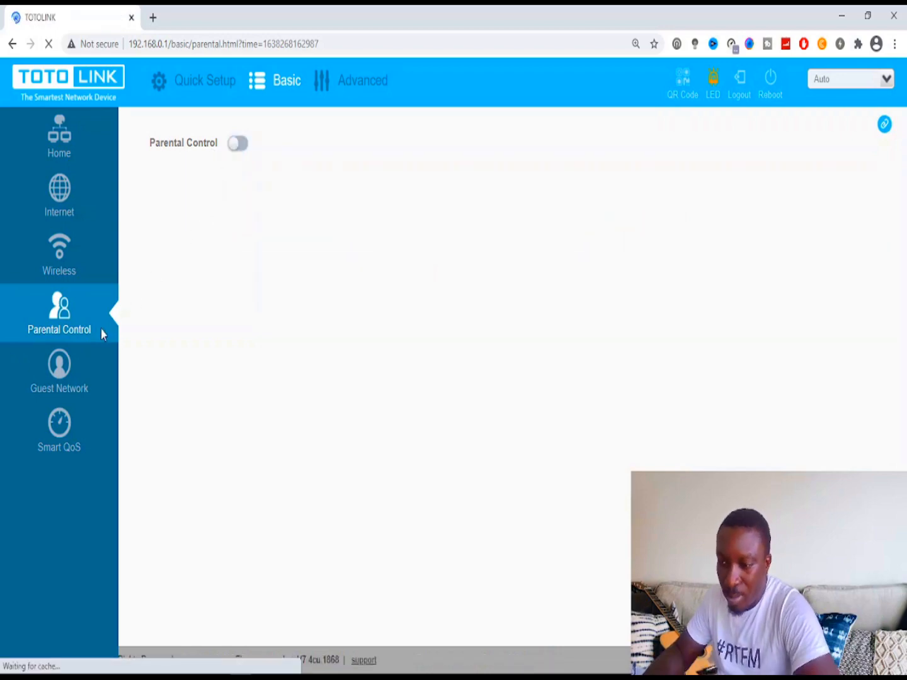
- Review the Guest Network settings, leaving the 2.4GHz guest radio off, then go to Smart QoS
click(64, 371)
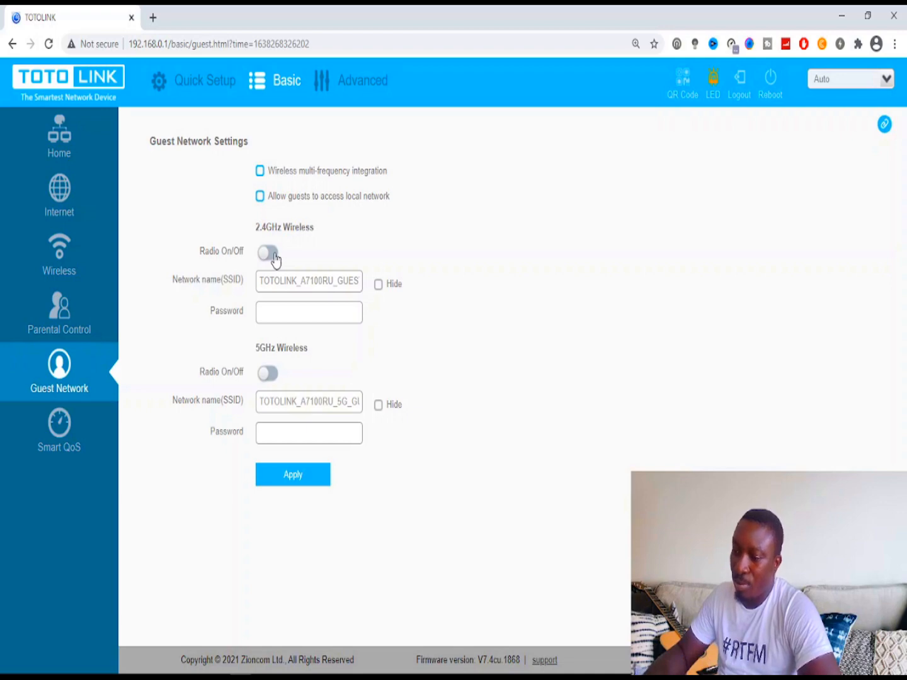
click(268, 252)
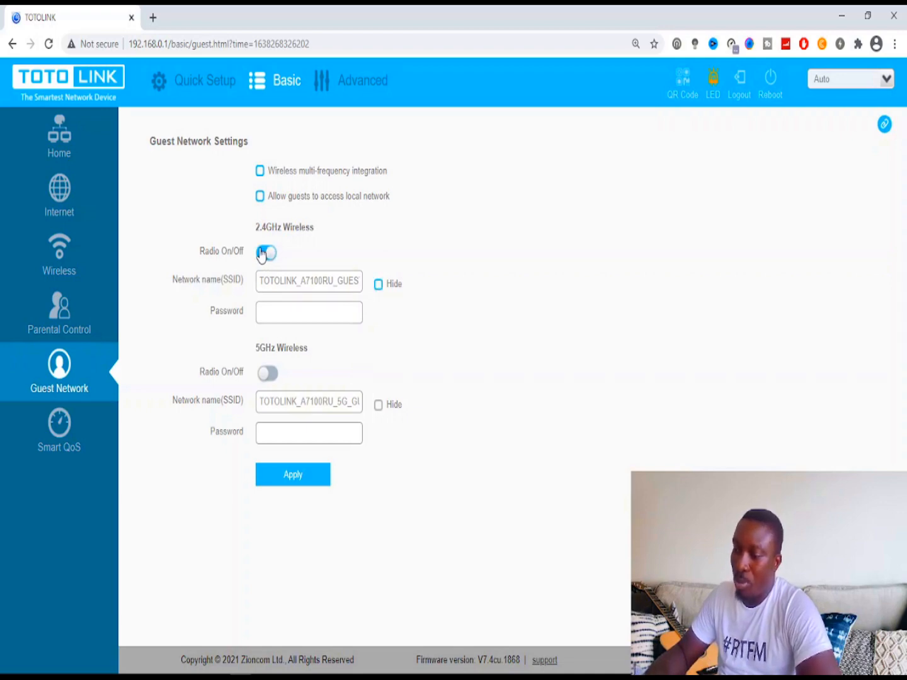
click(265, 252)
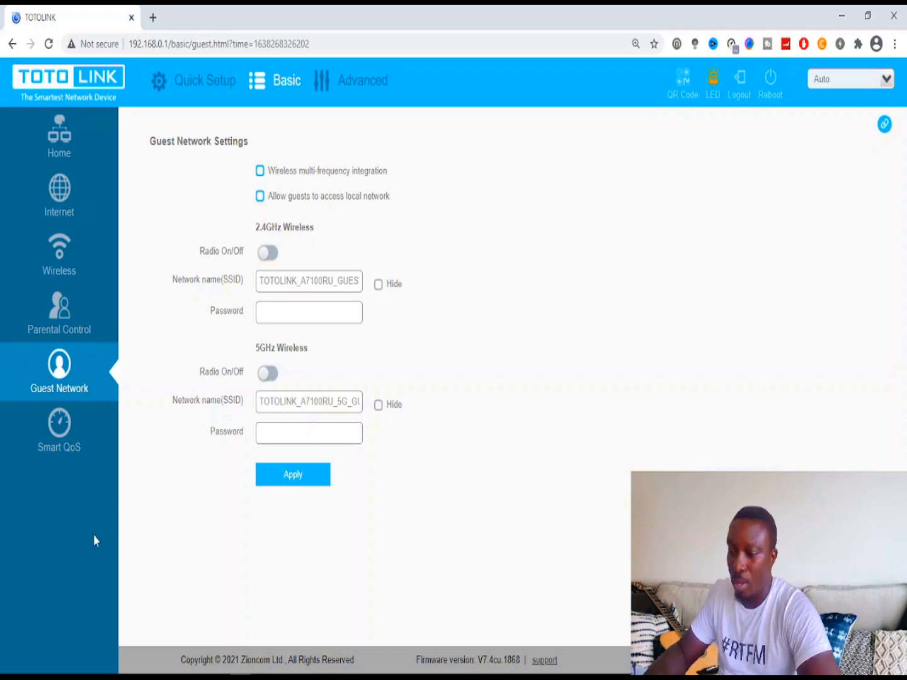
click(61, 430)
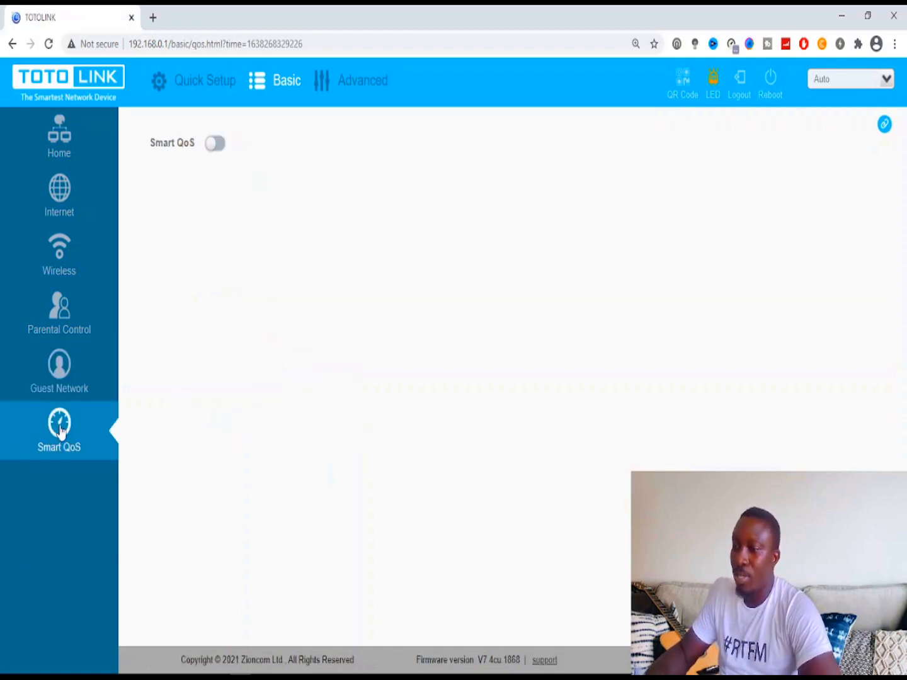
- Turn Smart QoS on and add a bandwidth rule row, stepping through its IP and speed fields
click(215, 145)
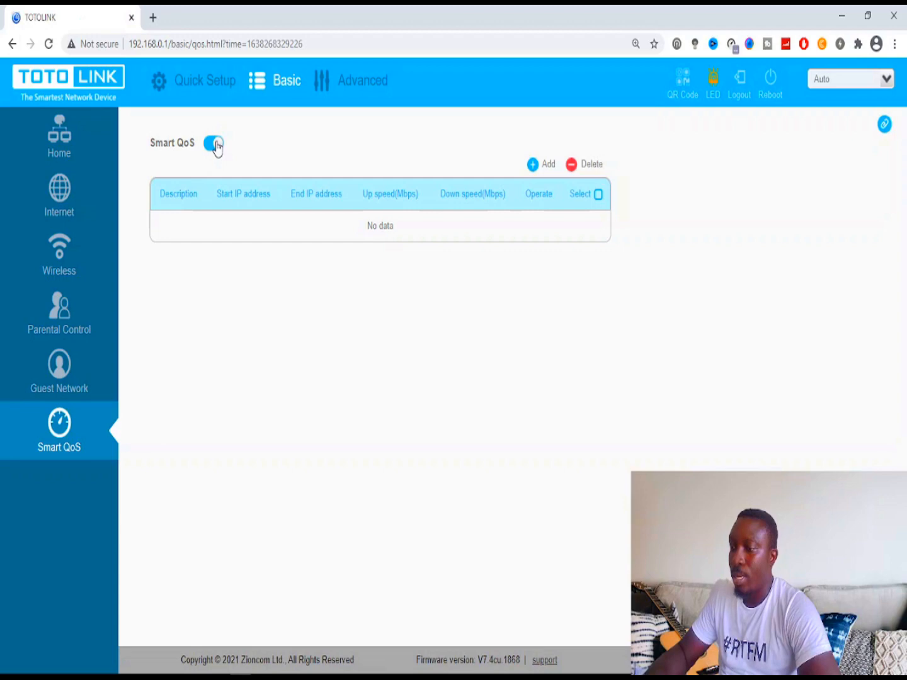
click(543, 165)
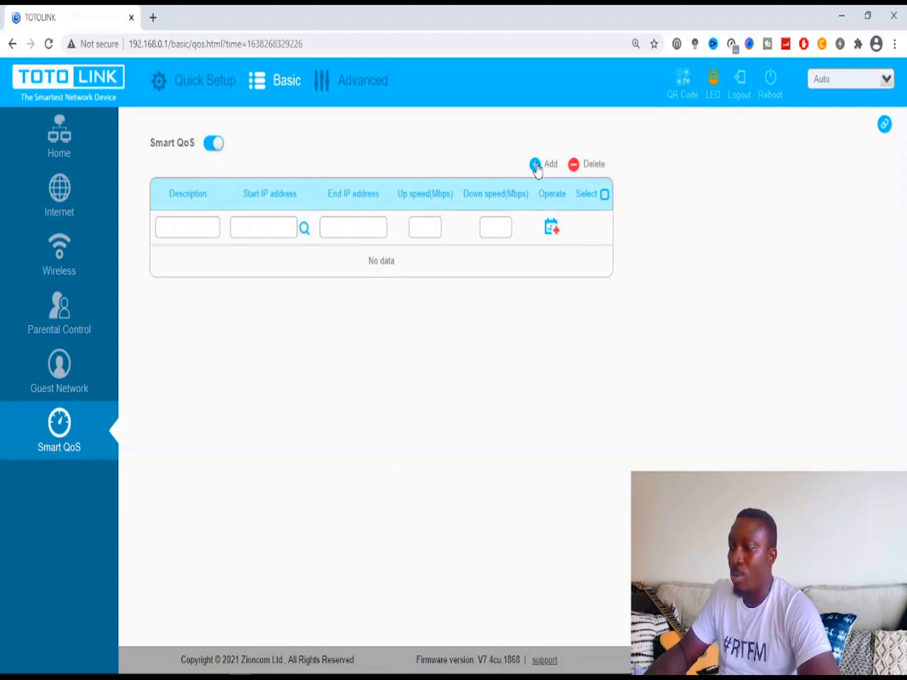
click(202, 227)
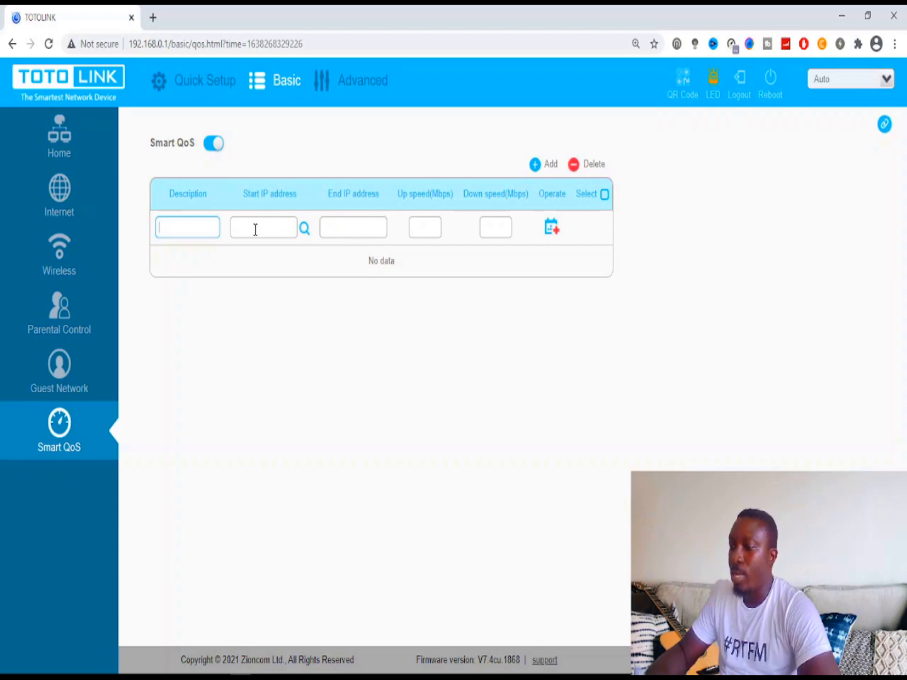
click(358, 225)
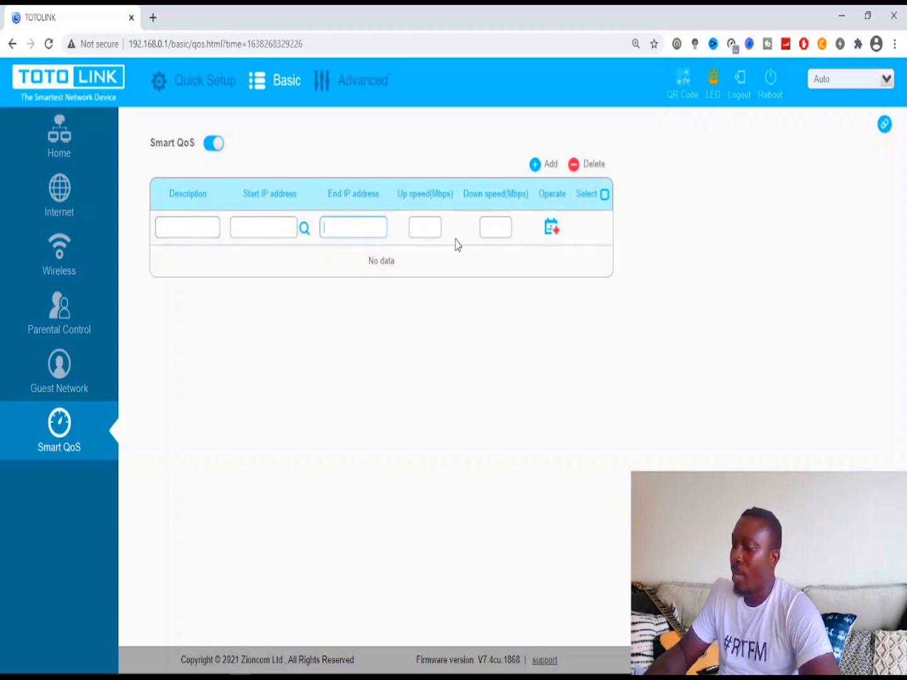
click(498, 228)
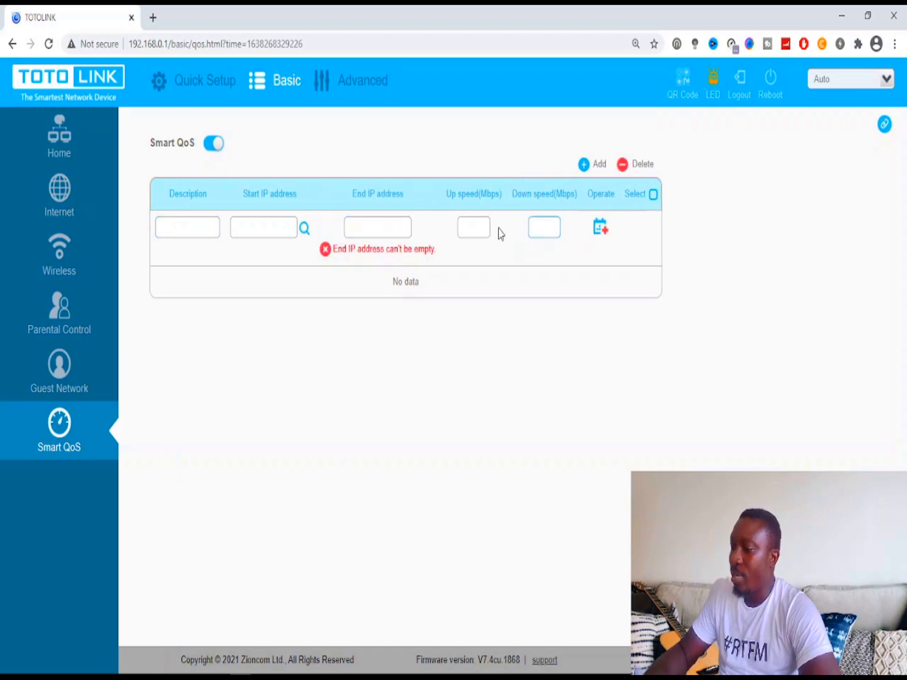
click(484, 224)
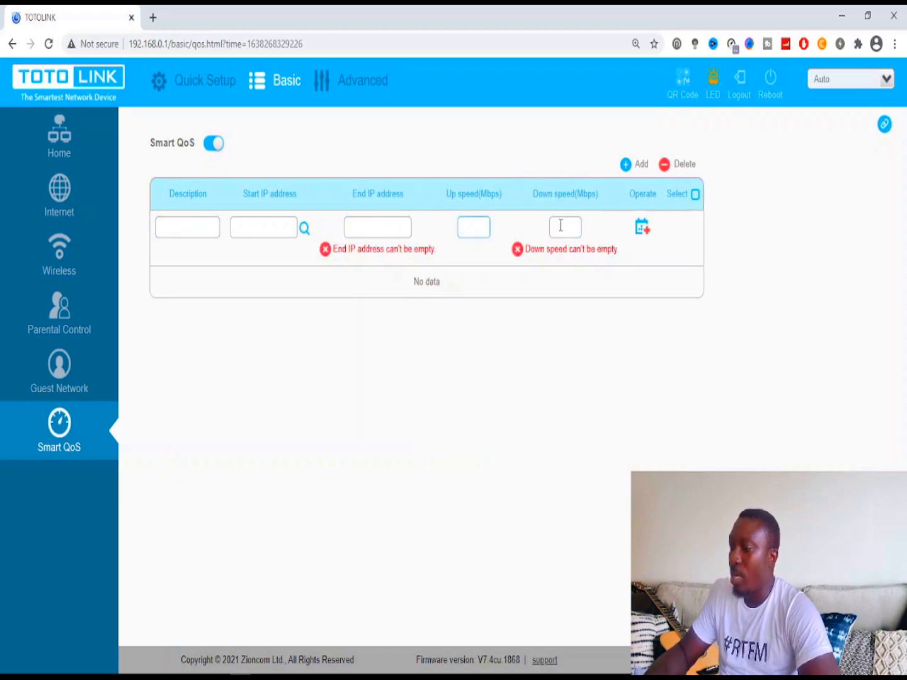
click(561, 227)
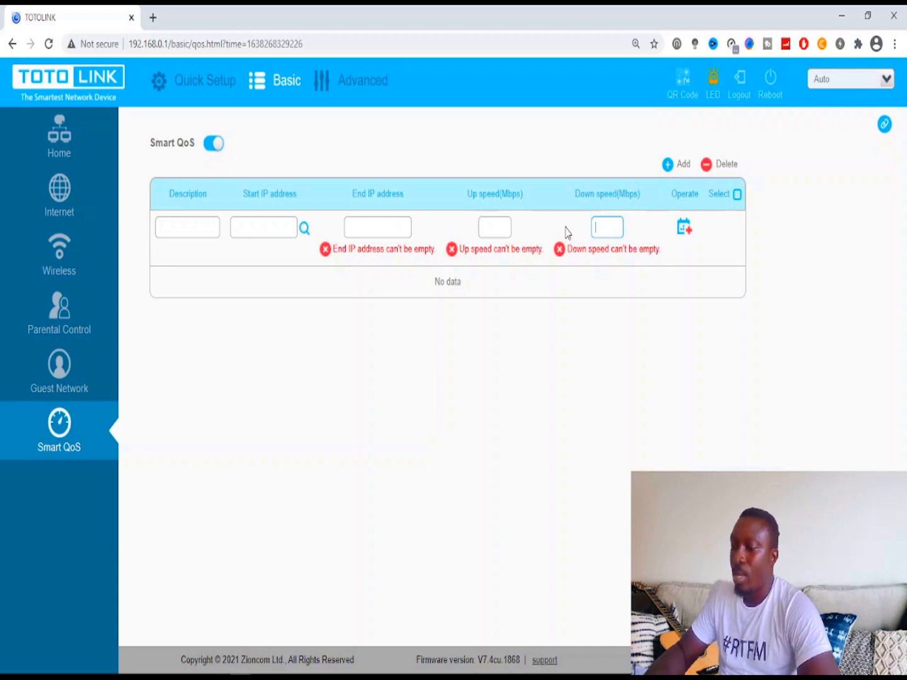
- Dismiss the no-rule-selected delete alert, switch Smart QoS off, and go to Advanced settings
click(704, 164)
click(528, 271)
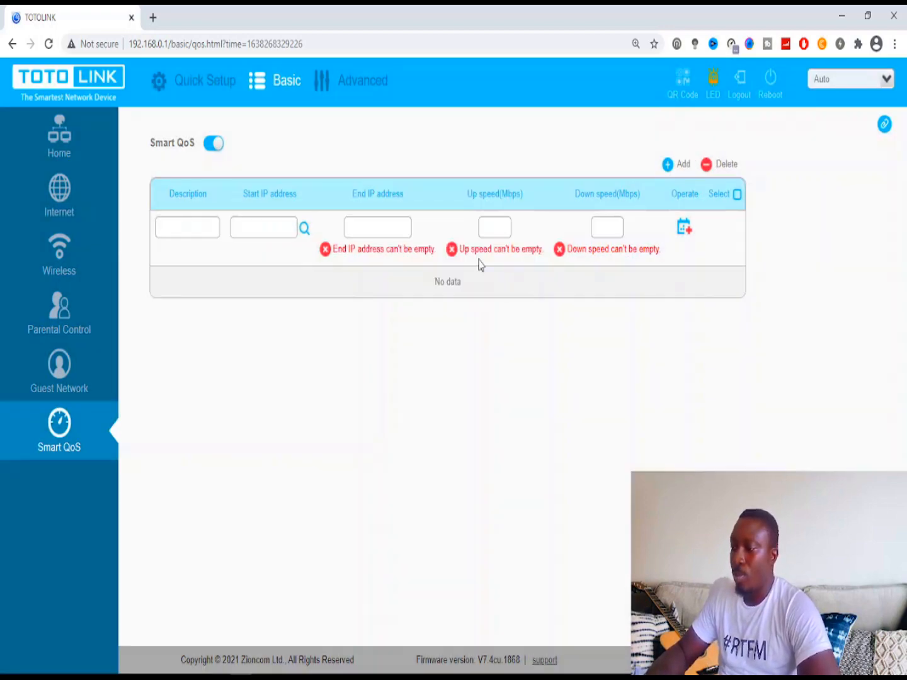
click(213, 144)
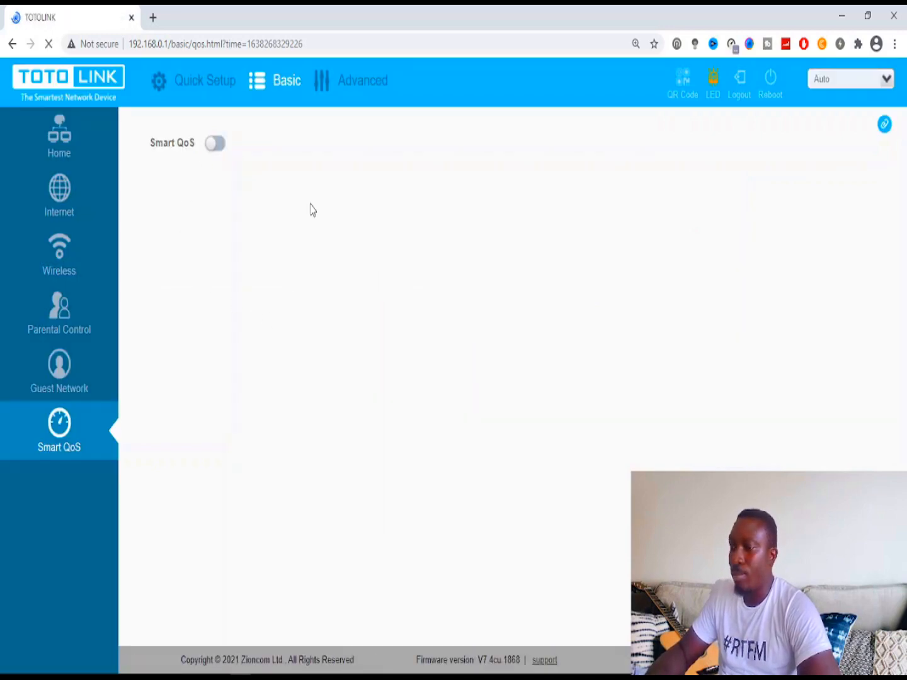
click(349, 89)
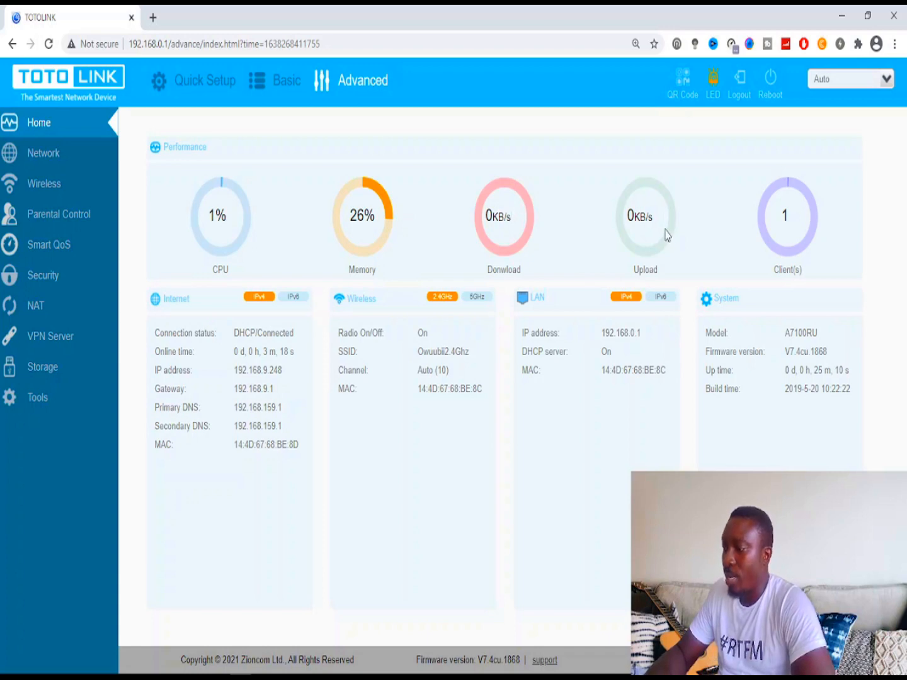
- Open a new browser tab beside the router's Advanced Home dashboard
click(152, 18)
- Load youtube.com in the new tab, then switch back to the TOTOLINK dashboard tab
text(you)
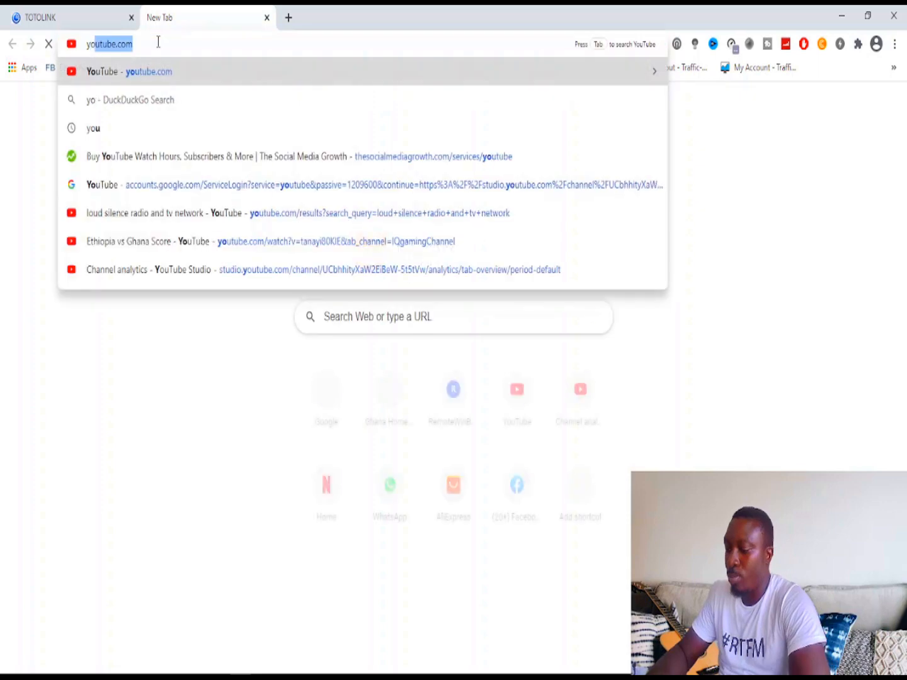
key(Return)
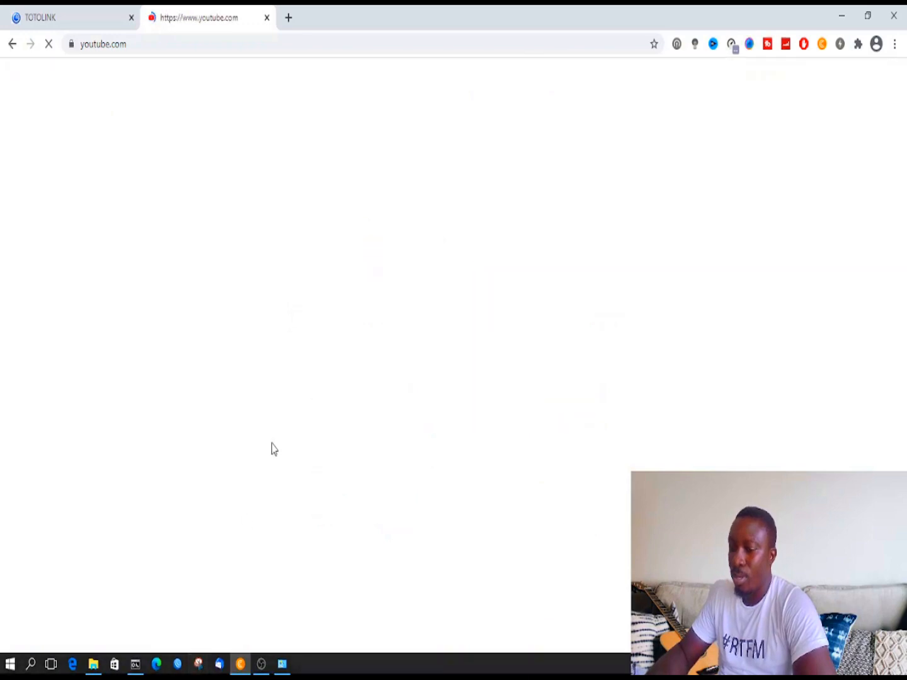
click(106, 14)
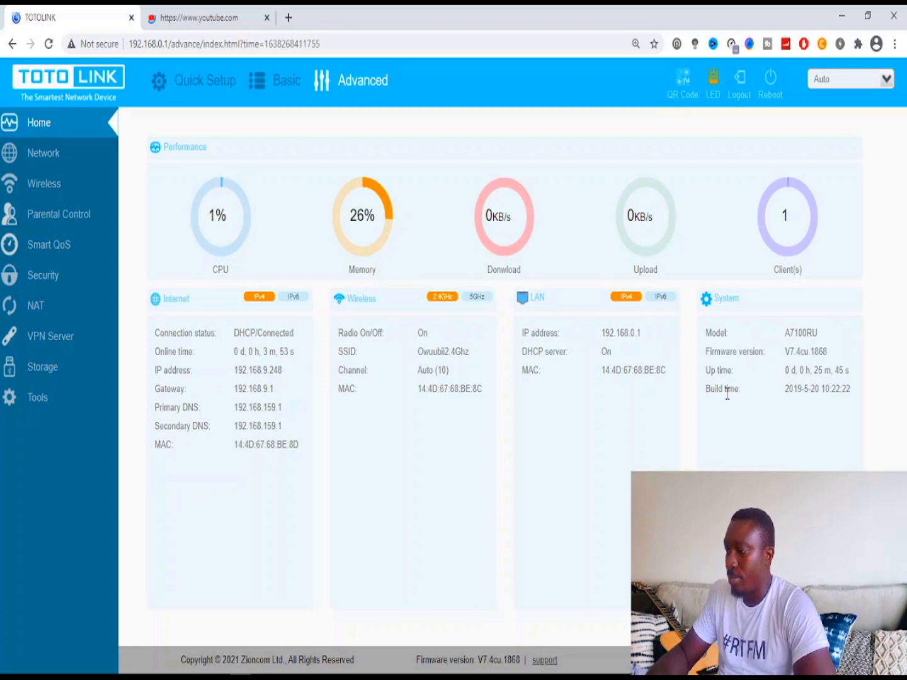
- Toggle the LAN panel between IPv6 and IPv4 details twice, ending on IPv4
click(659, 302)
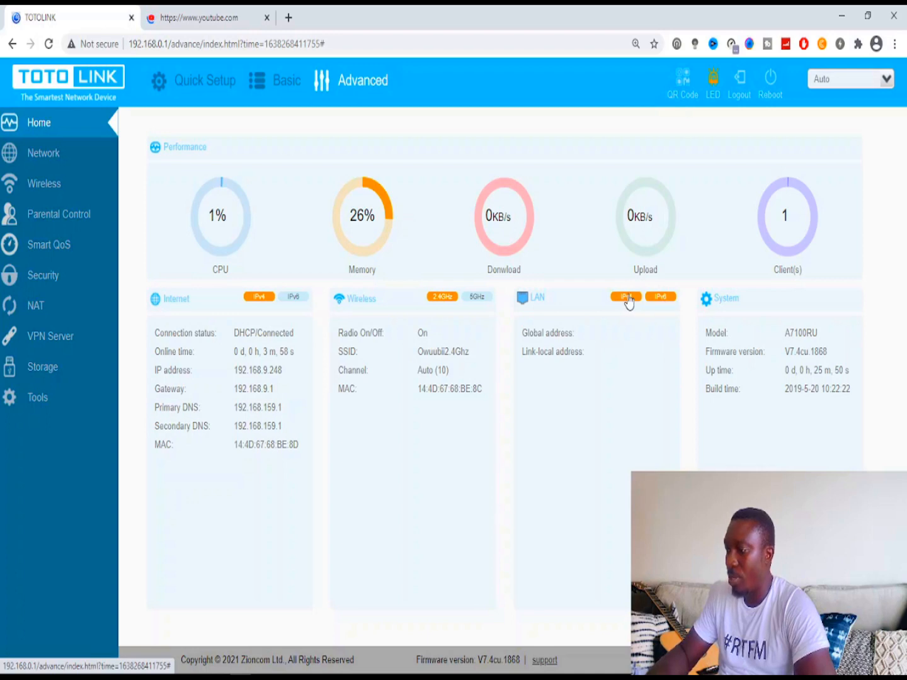
click(627, 299)
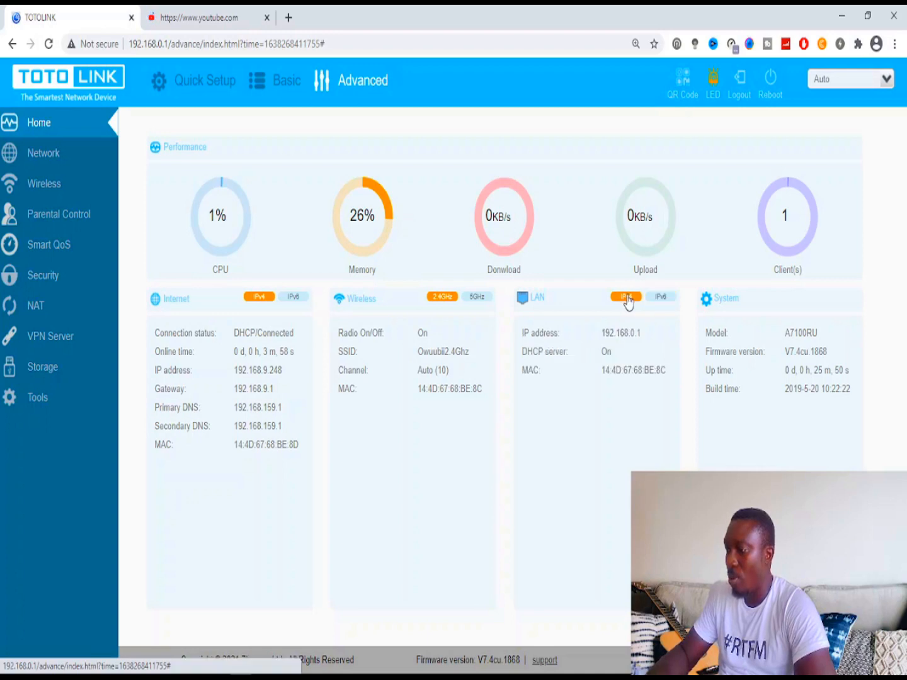
click(660, 301)
click(626, 298)
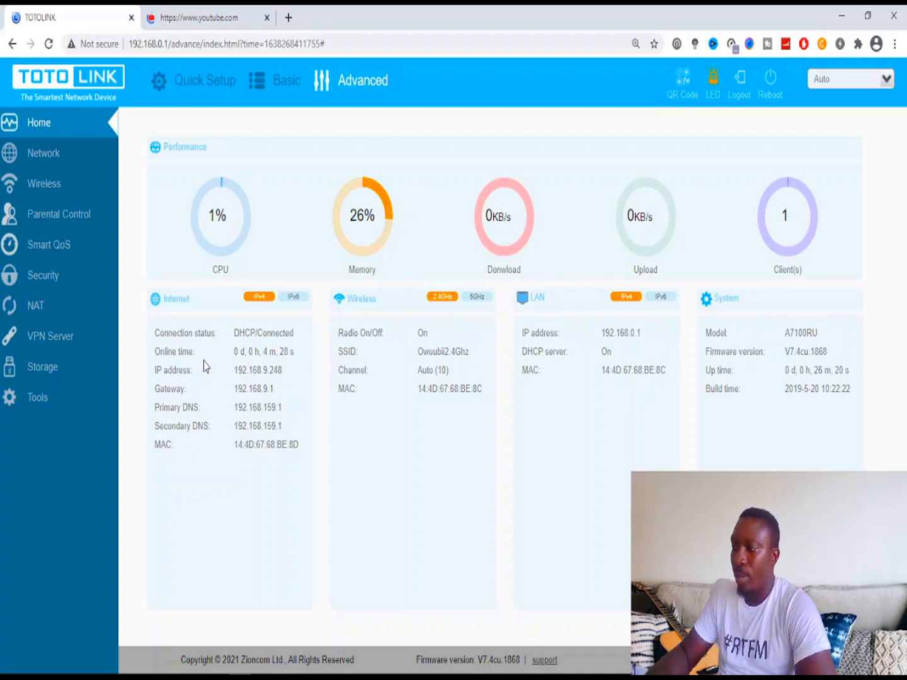
- Check the loading YouTube tab twice, returning each time to the TOTOLINK dashboard
click(207, 18)
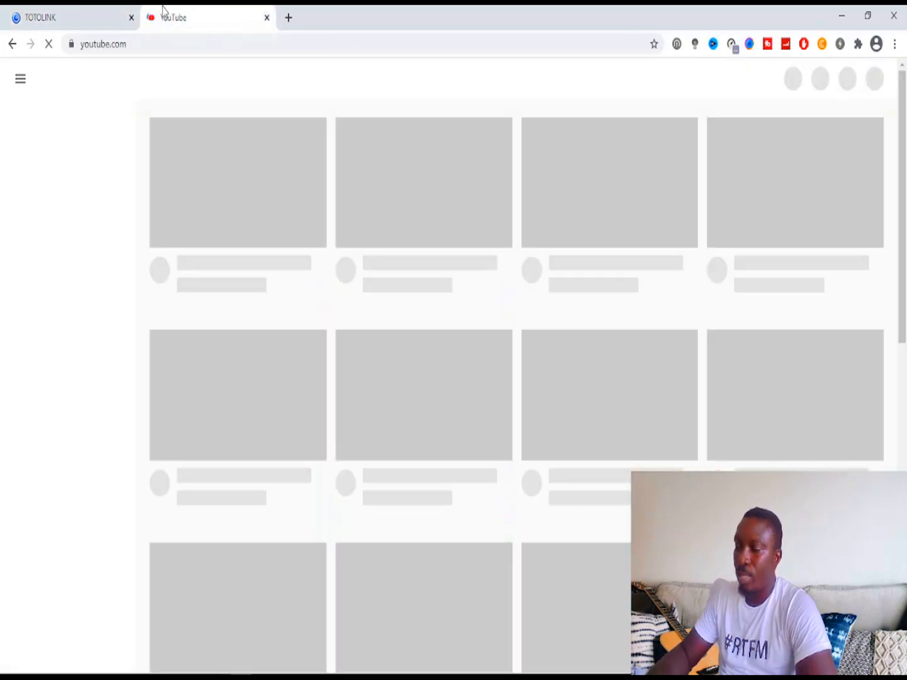
click(73, 18)
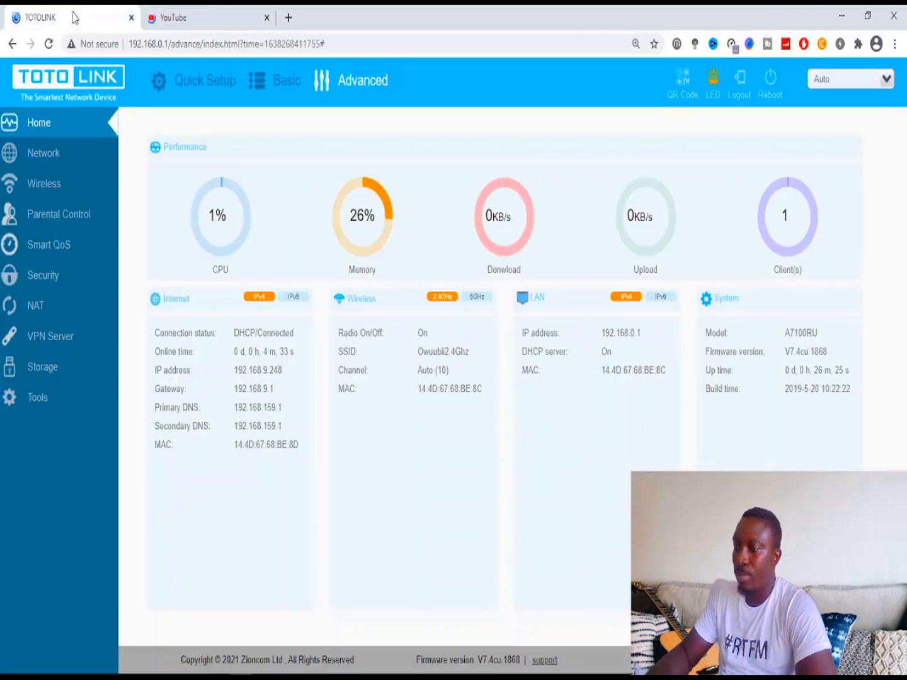
click(172, 14)
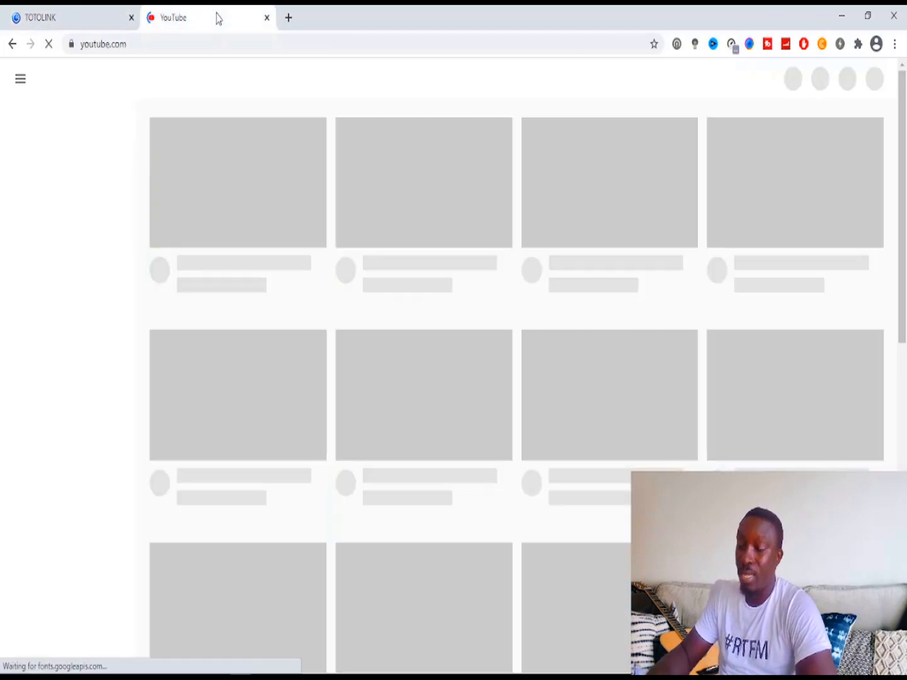
click(104, 19)
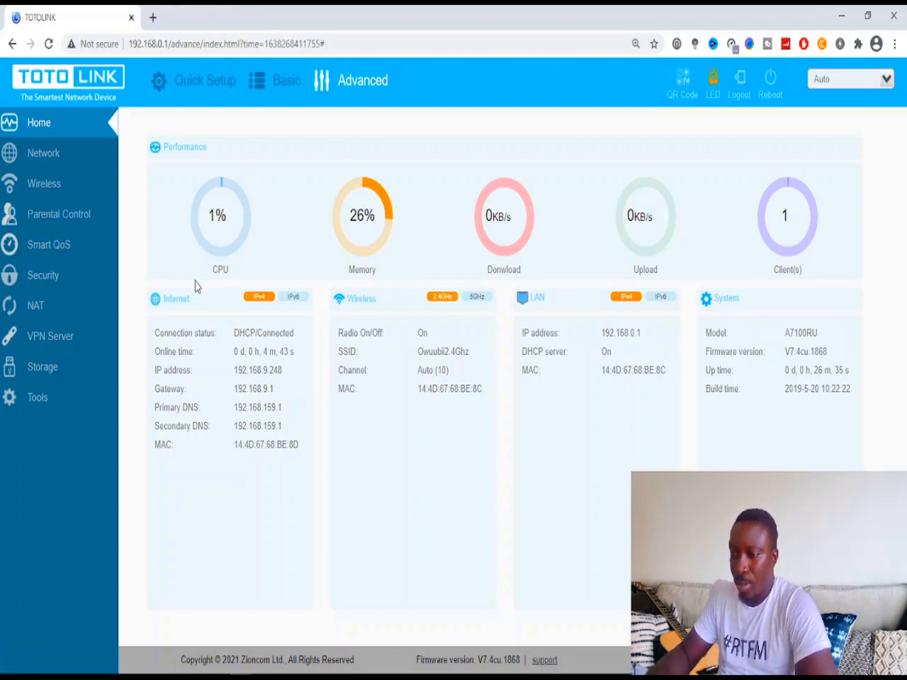
- Under Security, switch IP/Port Filtering on and add a new rule row
click(56, 281)
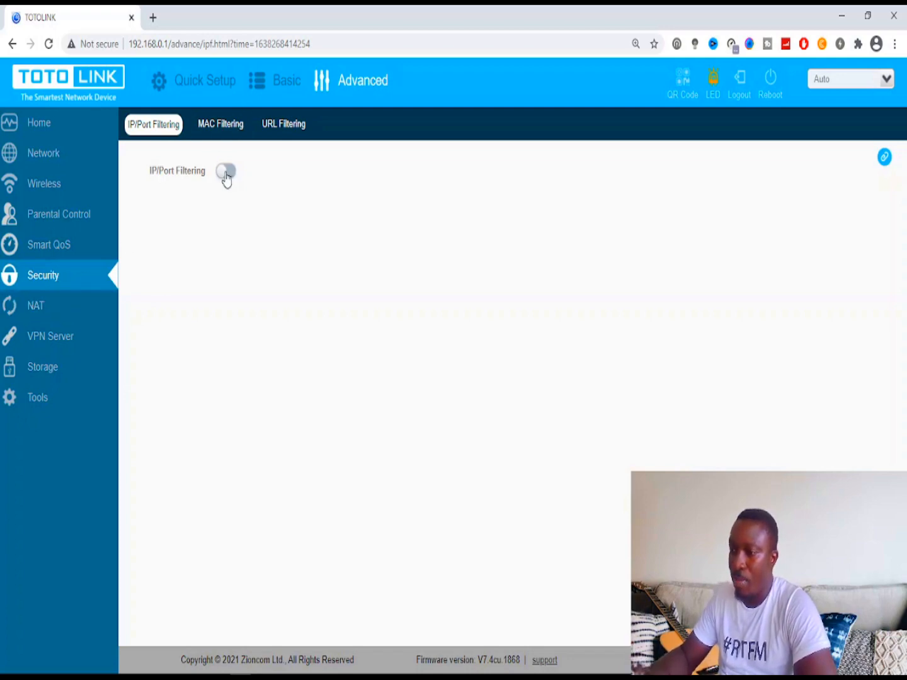
click(226, 173)
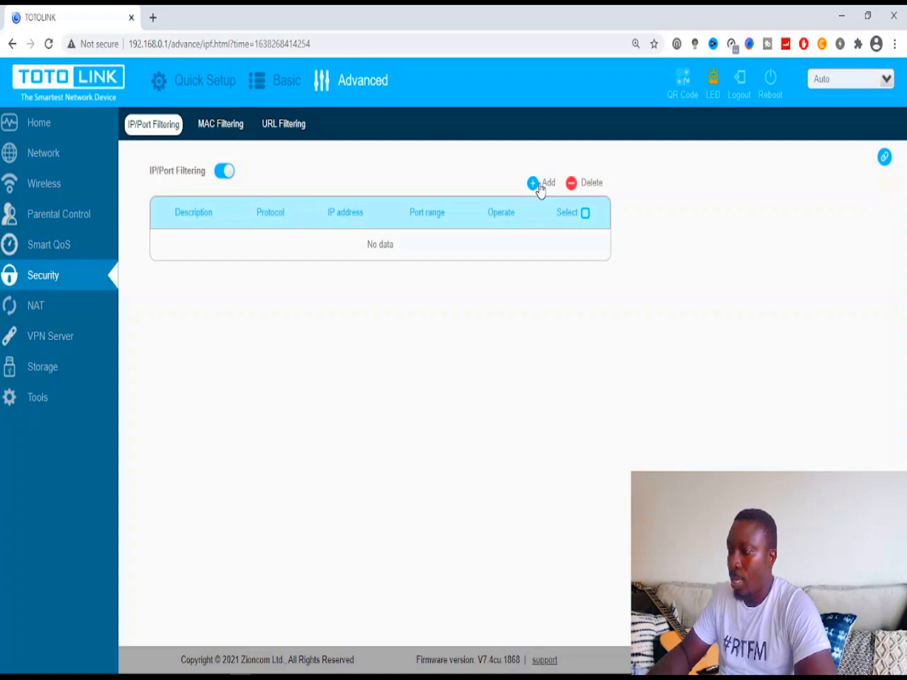
click(540, 190)
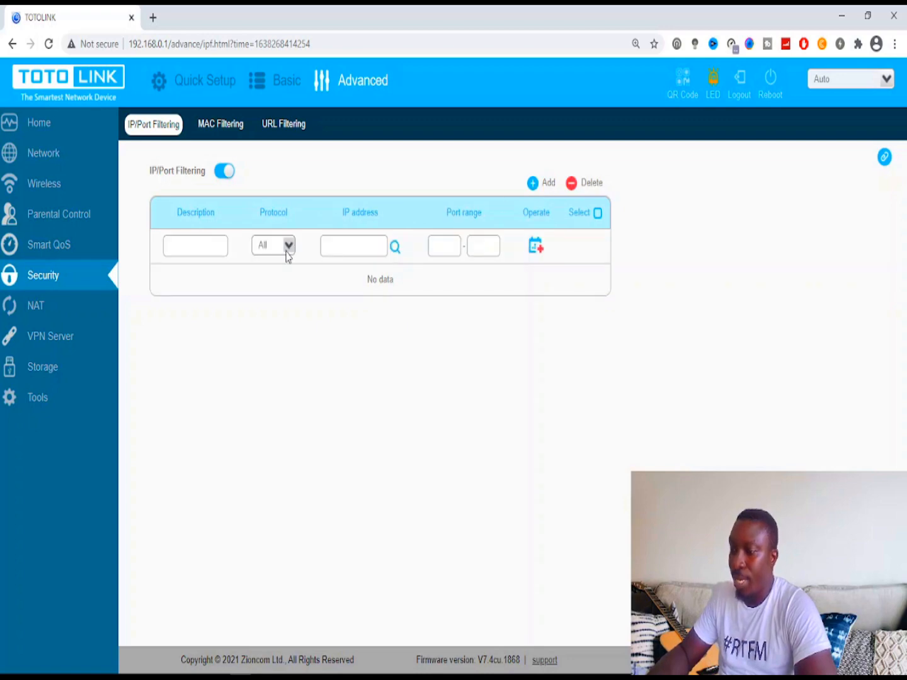
- Look over the rule's description, protocol (All), IP and port fields, then switch filtering off
click(208, 246)
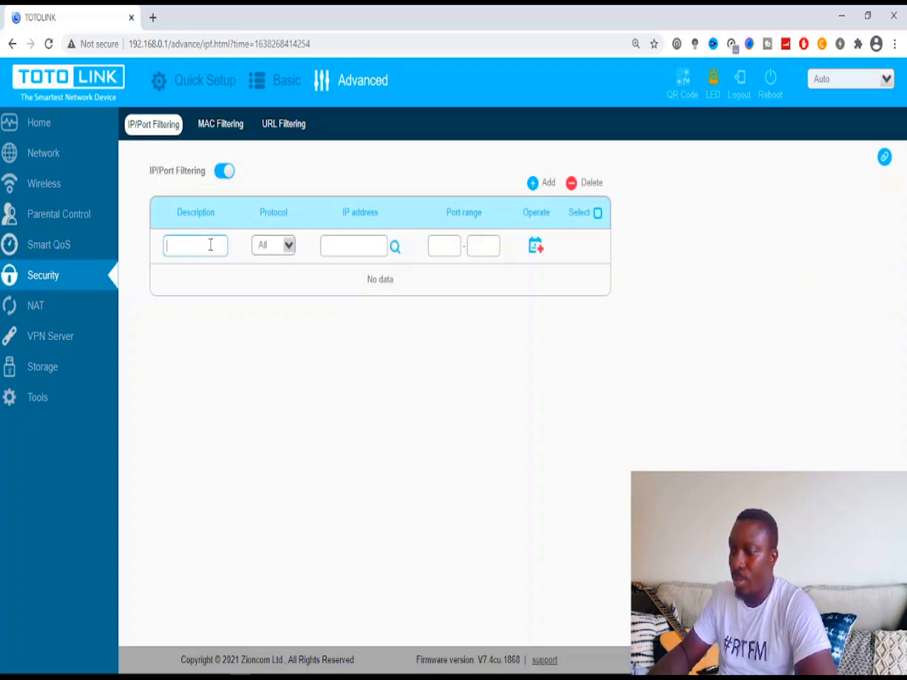
click(289, 246)
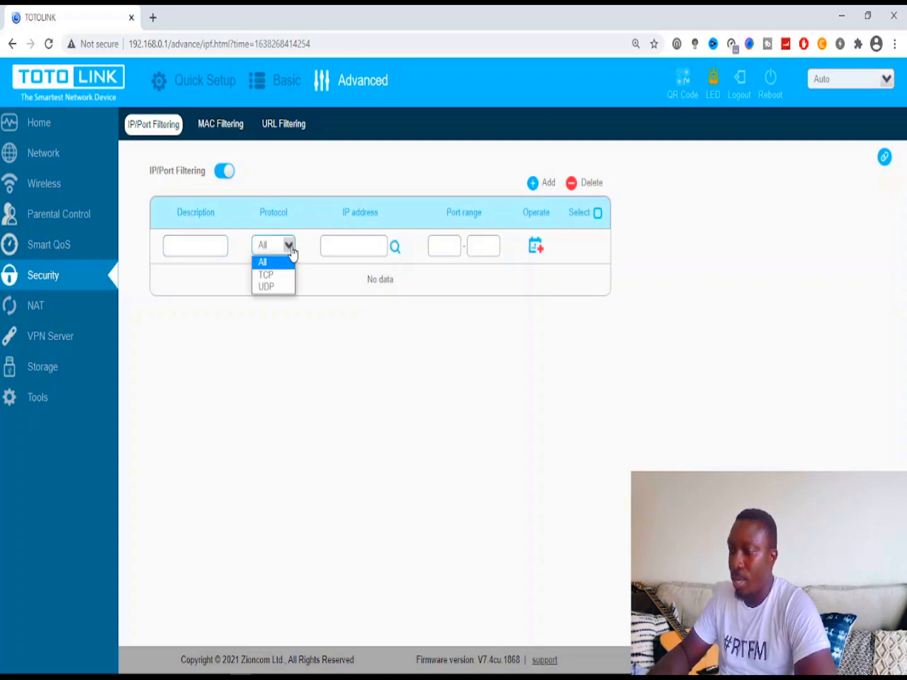
click(356, 242)
click(445, 245)
click(498, 247)
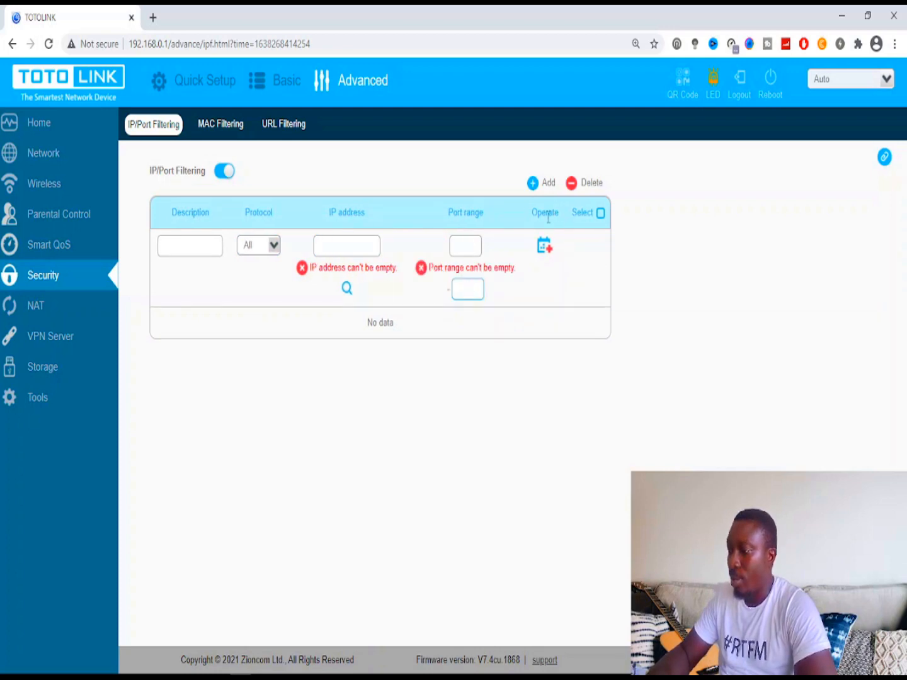
click(520, 304)
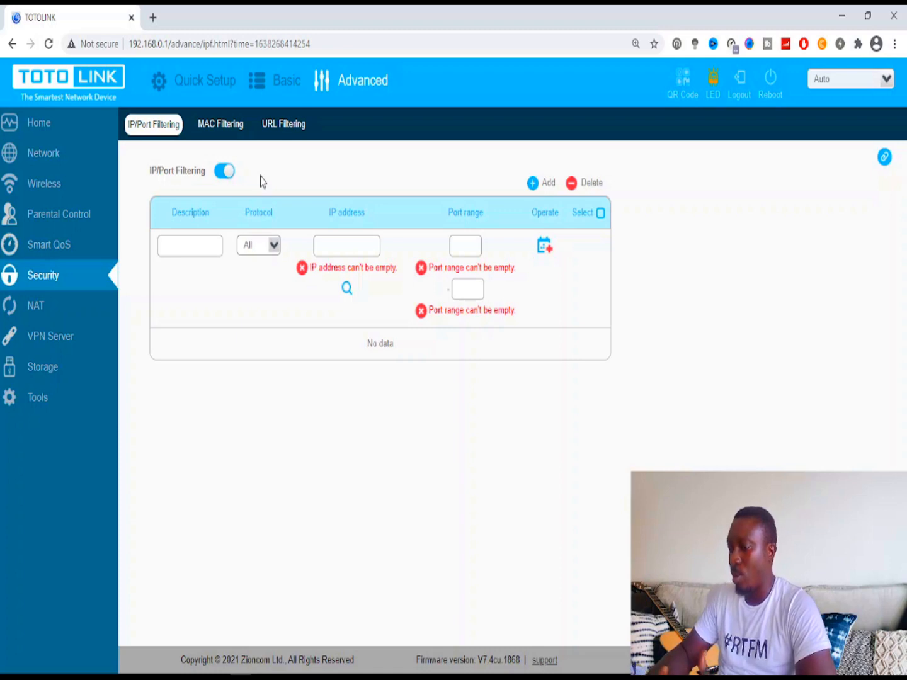
click(225, 172)
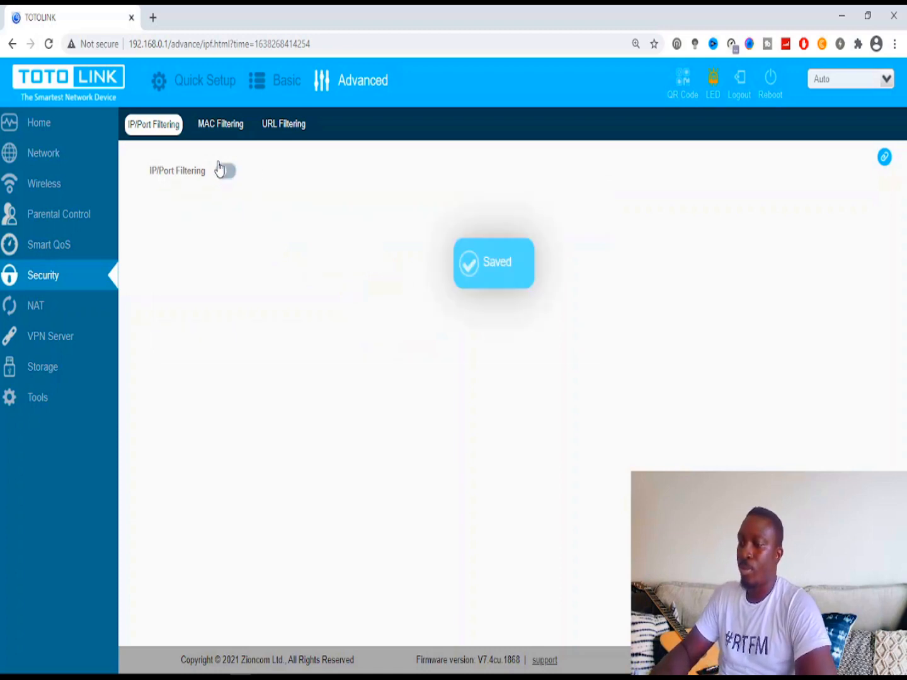
- Switch MAC Filtering on, add an empty MAC address row, then turn it off
click(214, 128)
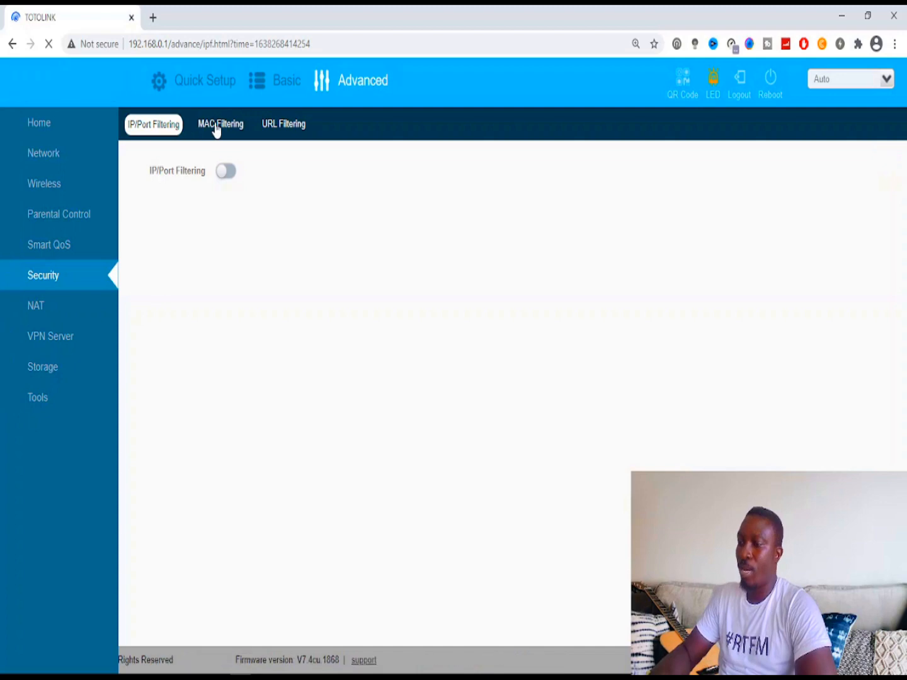
click(215, 130)
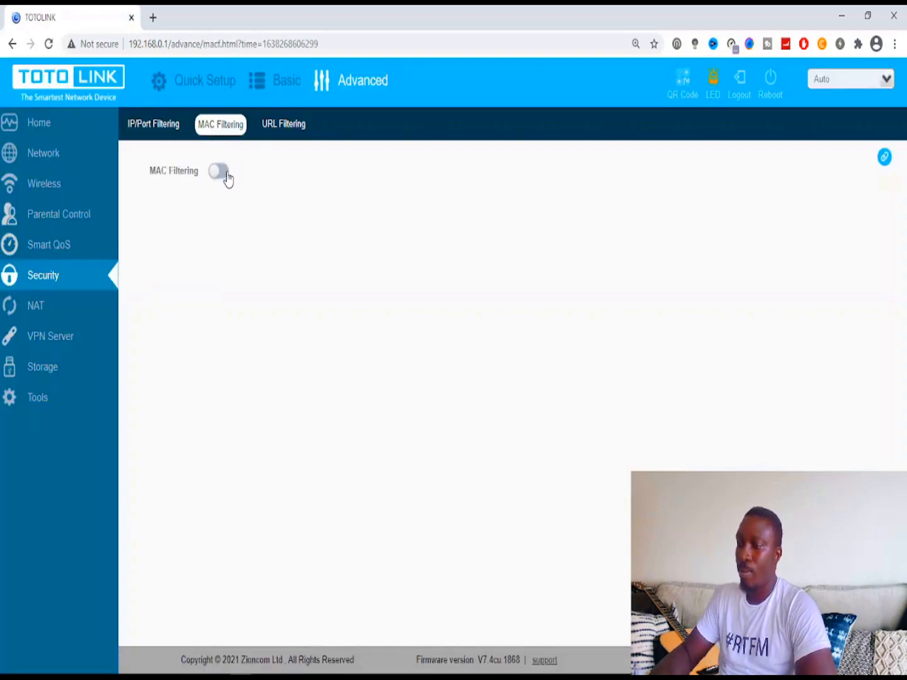
click(218, 172)
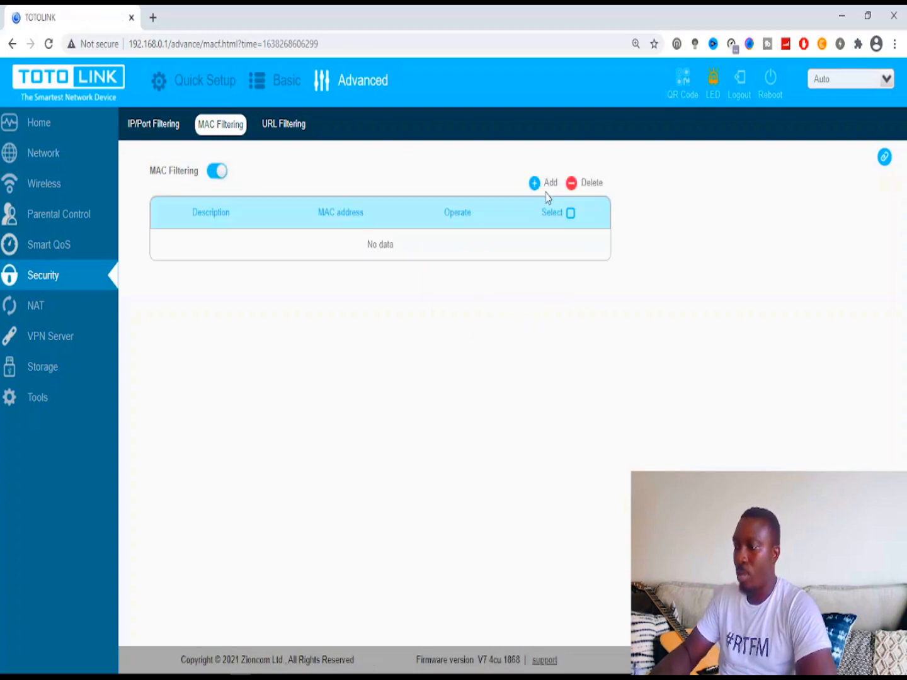
click(546, 190)
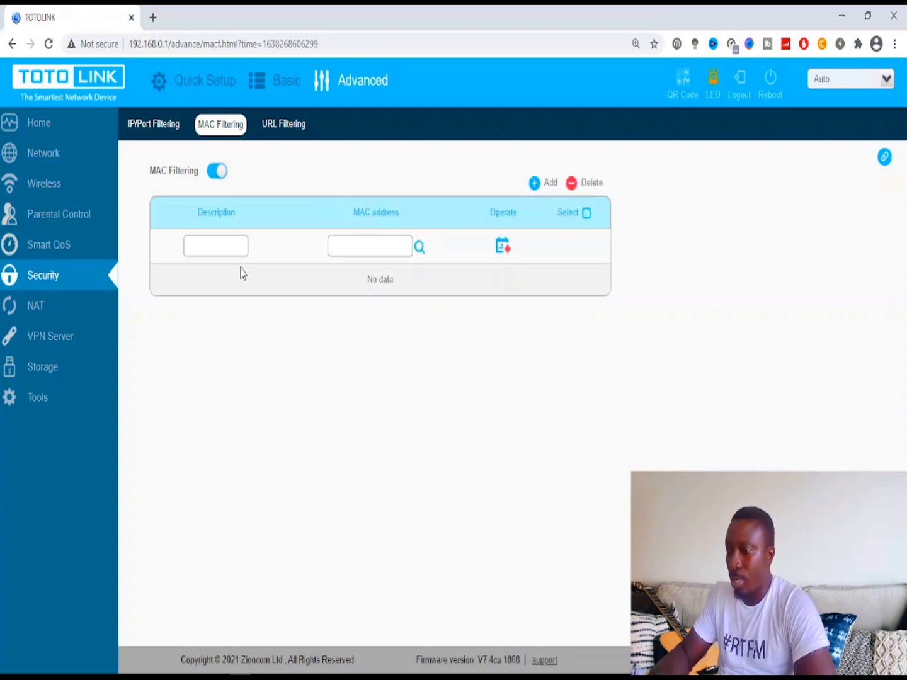
click(360, 248)
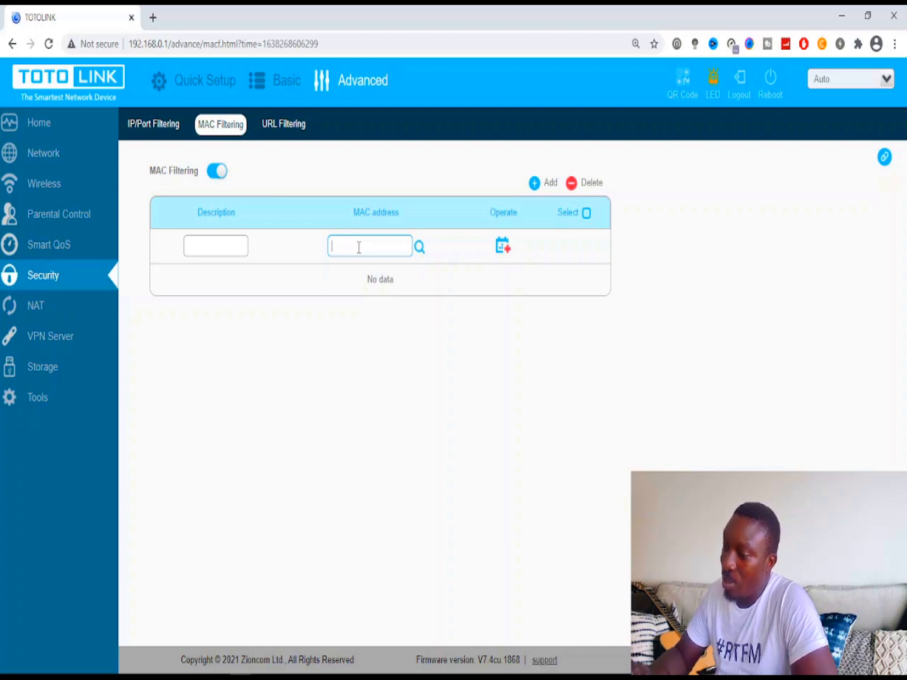
click(217, 172)
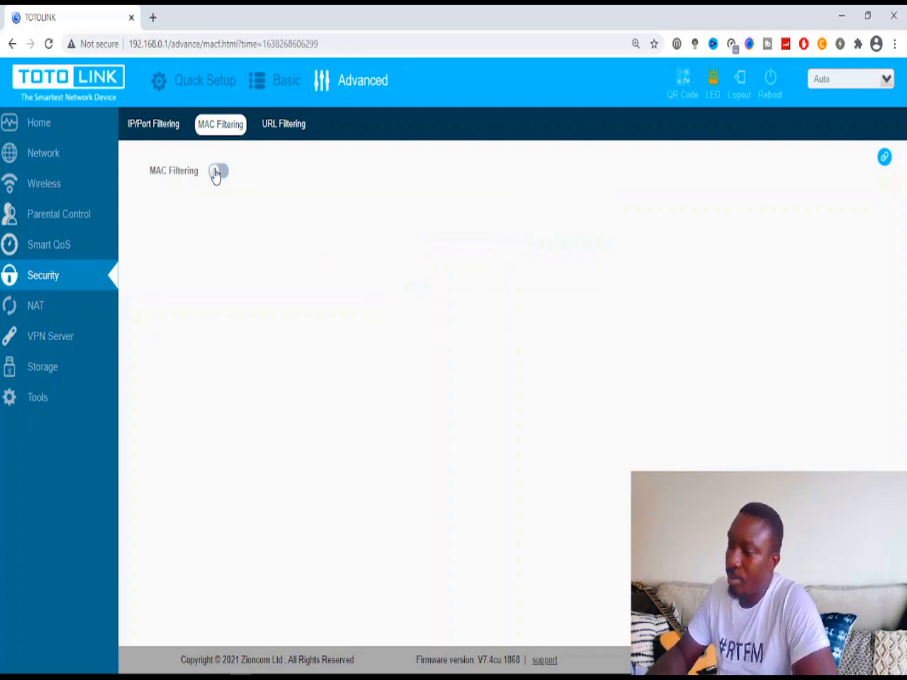
- Enable URL Filtering and add a saved rule blocking the keyword 'youtube'
click(277, 126)
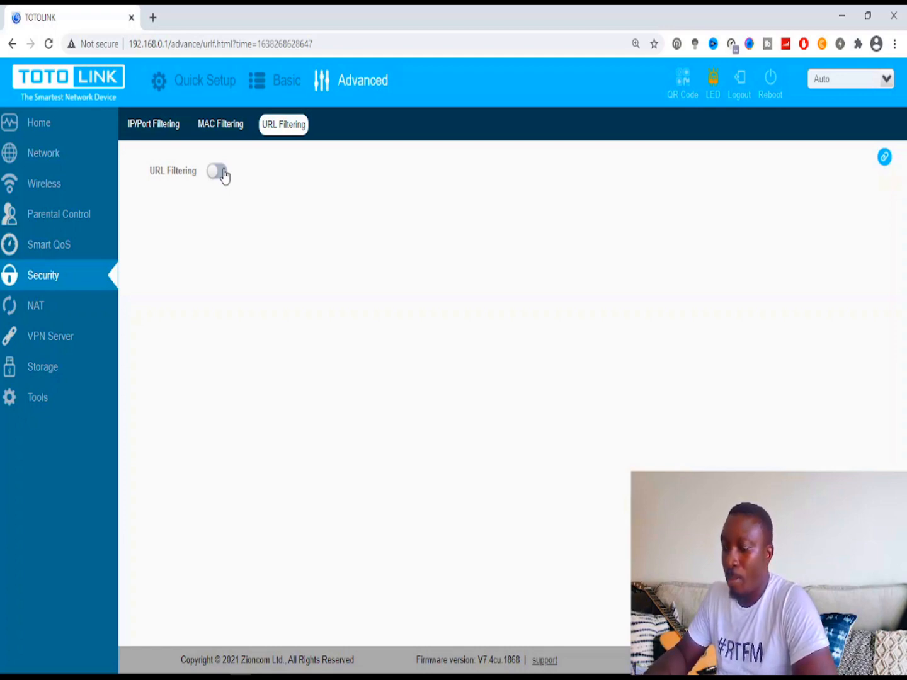
click(217, 172)
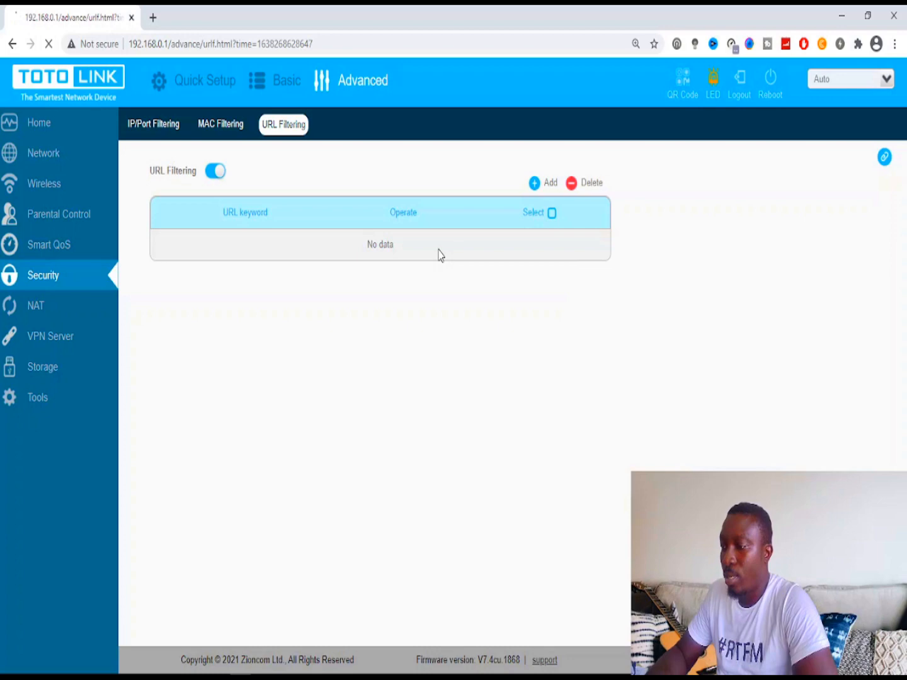
click(550, 183)
click(286, 244)
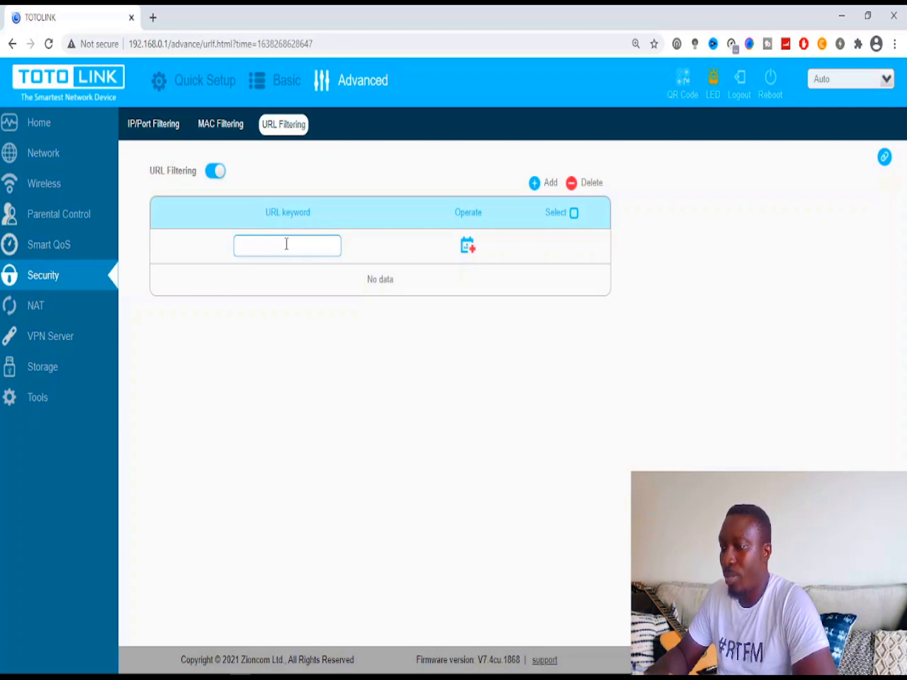
click(470, 247)
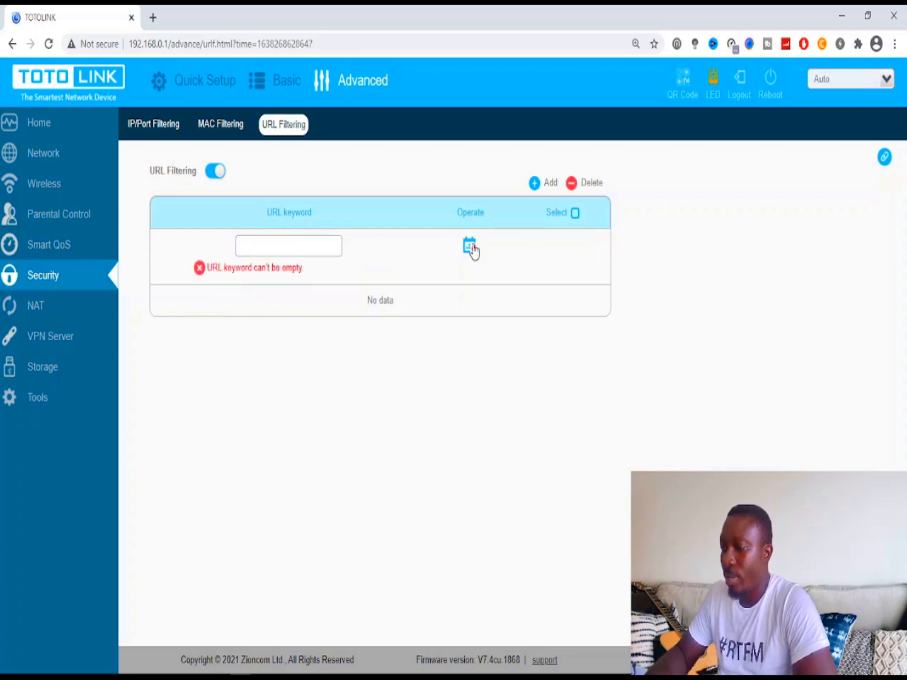
click(316, 247)
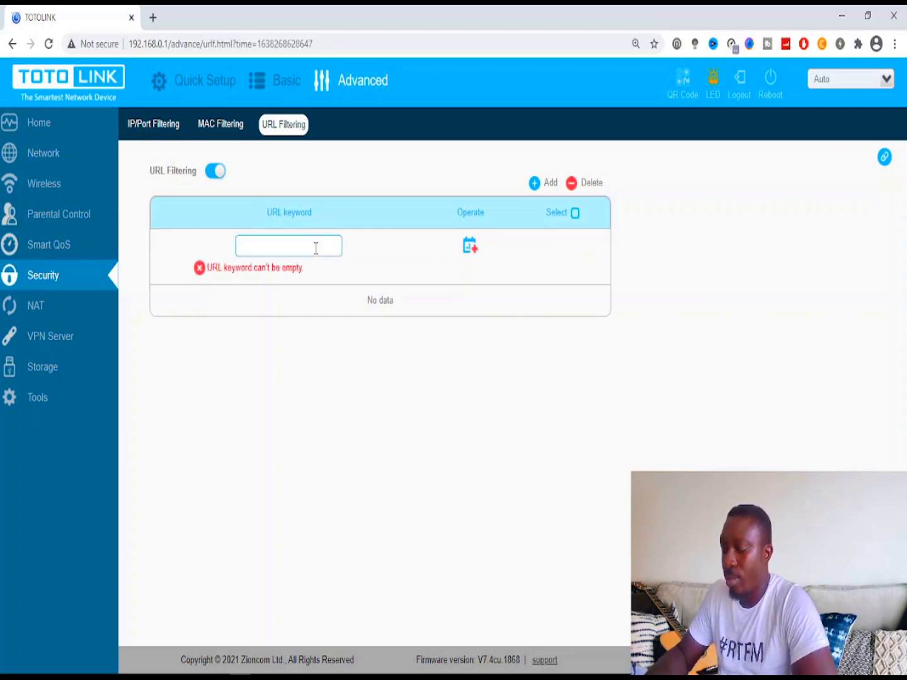
text(youtube)
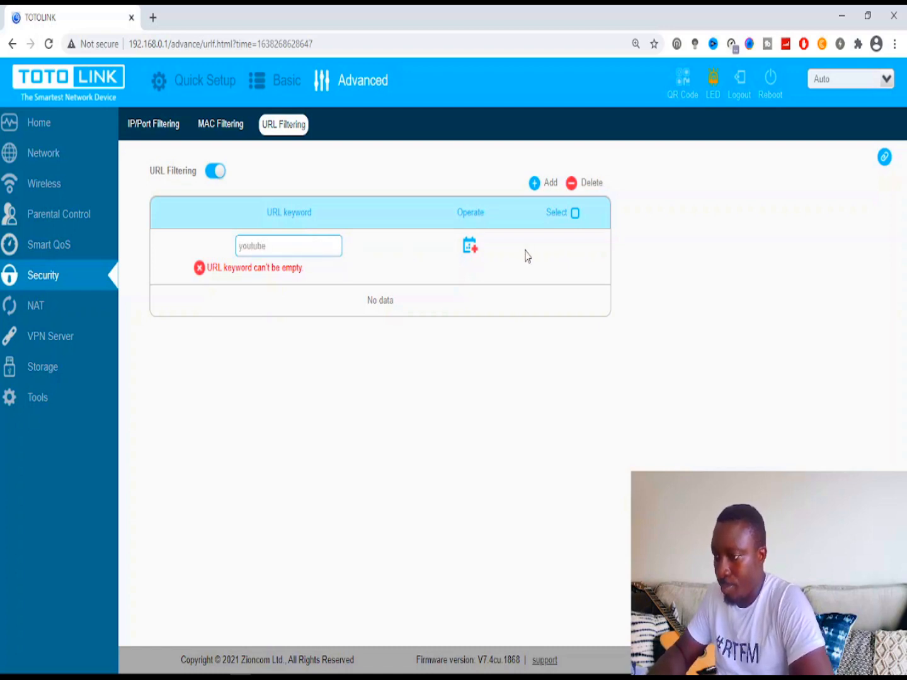
click(471, 249)
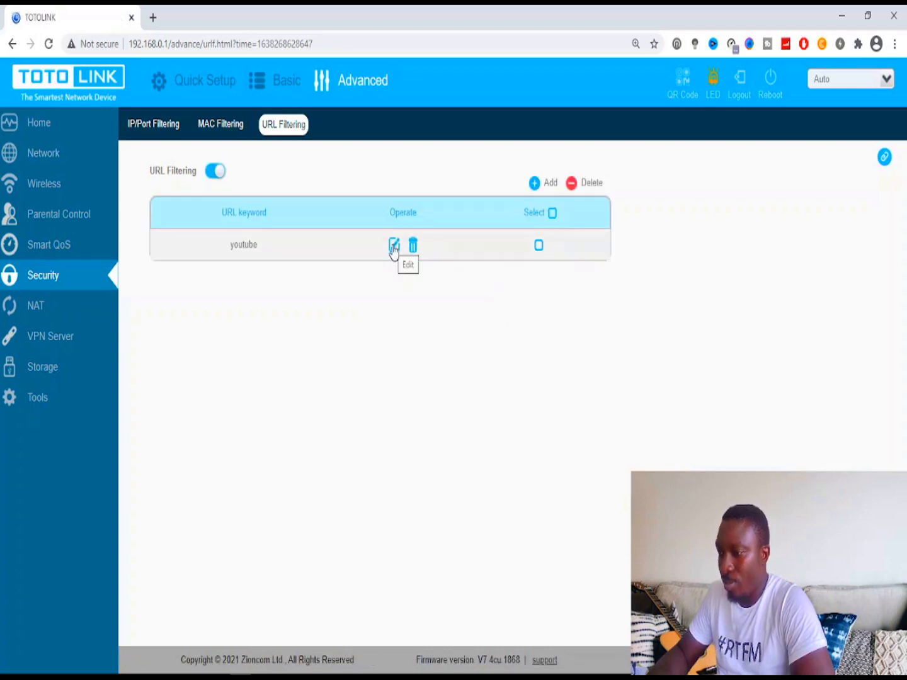
- Load youtube.com in a new tab, then go back to the TOTOLINK tab
click(153, 18)
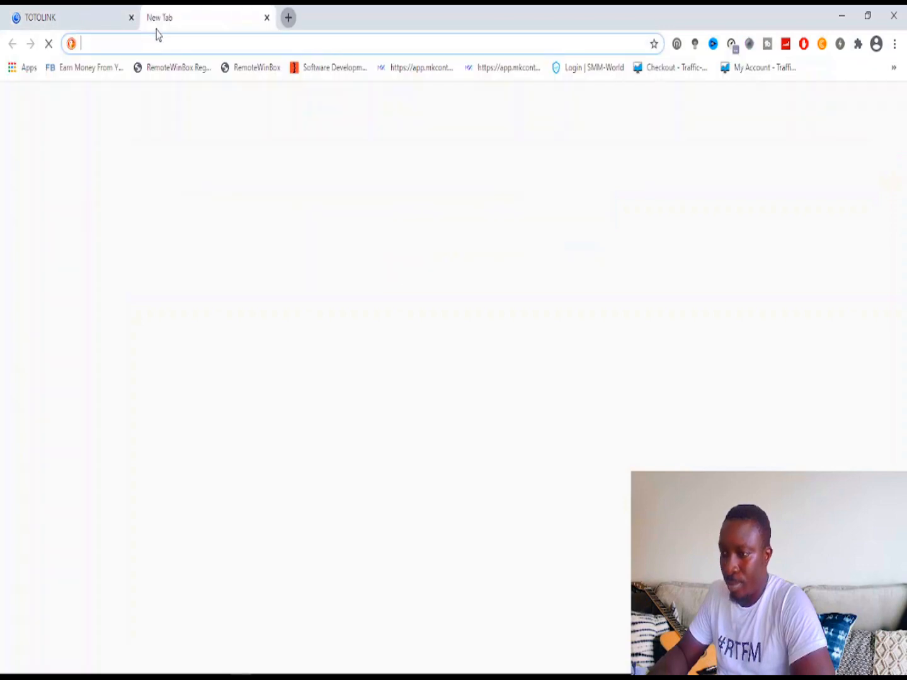
text(you)
key(BackSpace)
key(BackSpace)
text(outube)
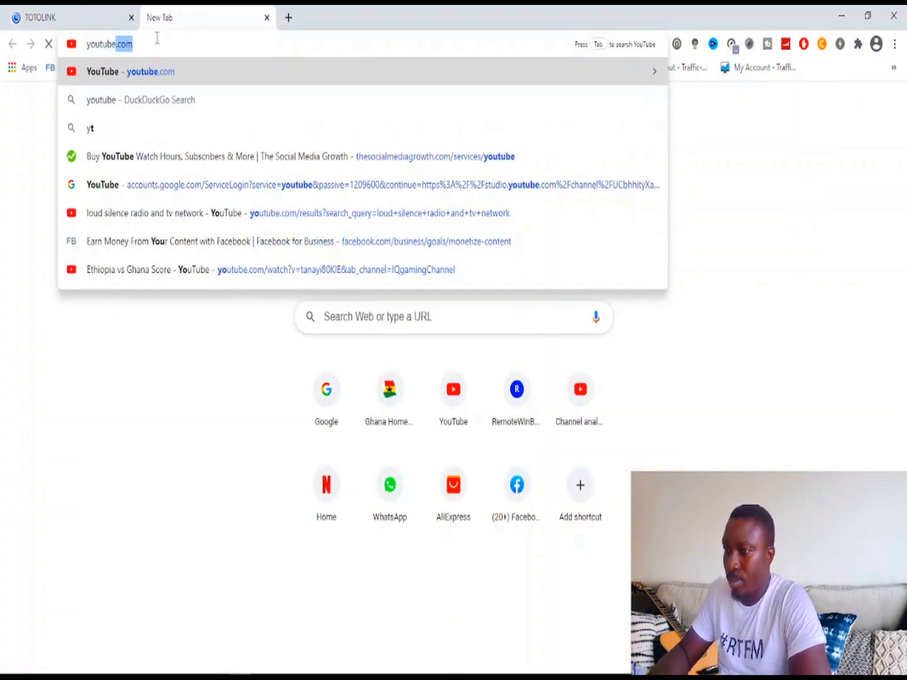
key(Return)
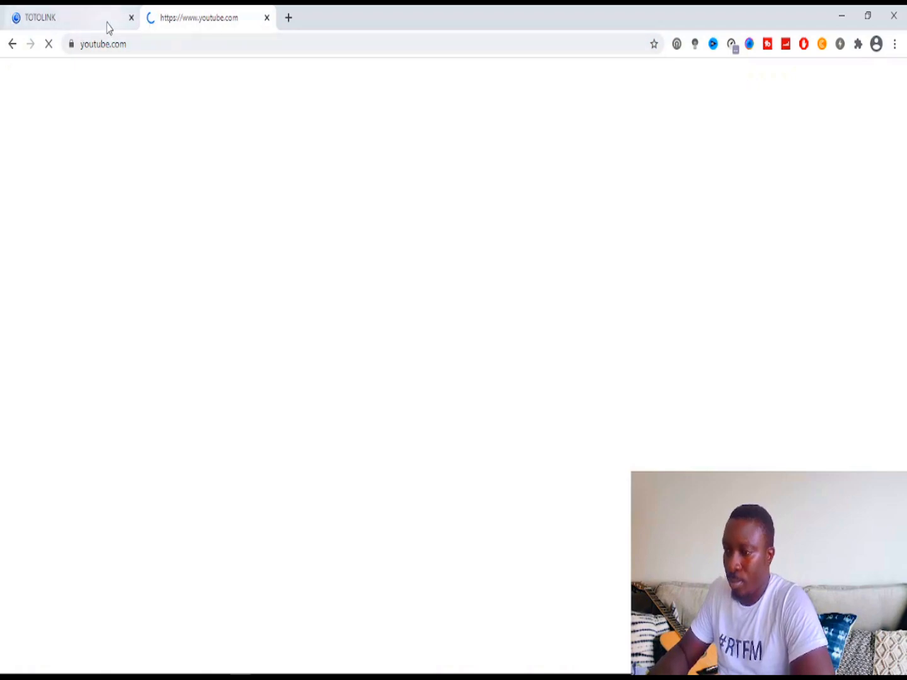
click(98, 24)
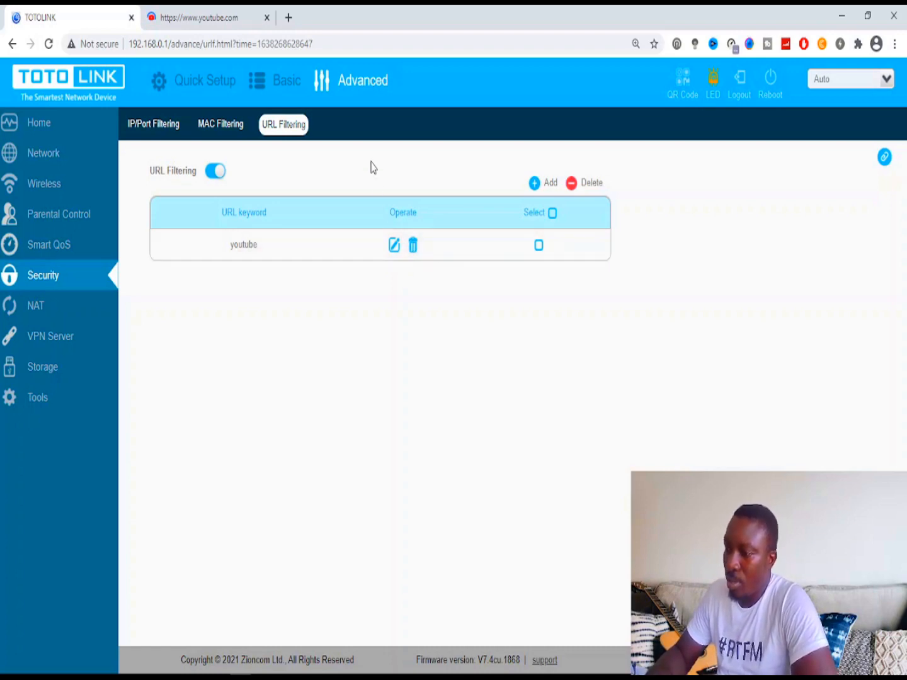
- Delete the youtube keyword rule, turn URL Filtering off, close YouTube, and go to NAT
click(414, 250)
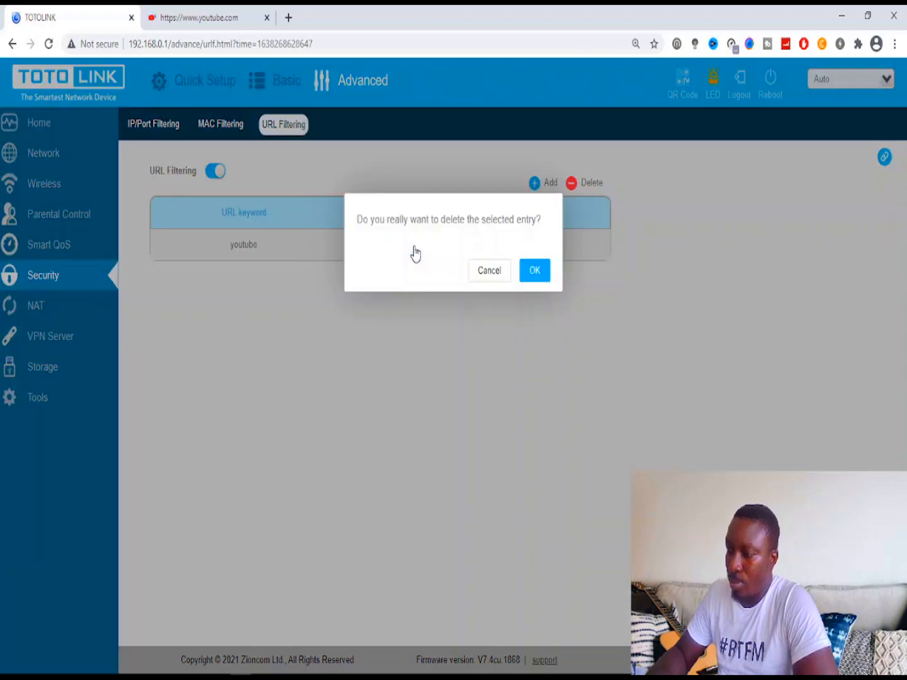
click(528, 275)
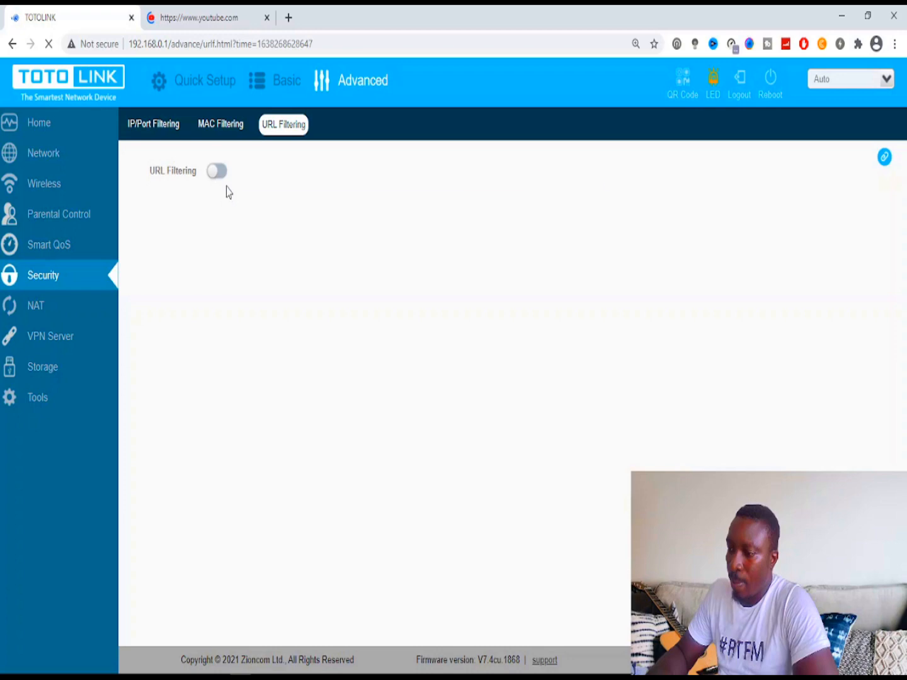
click(214, 172)
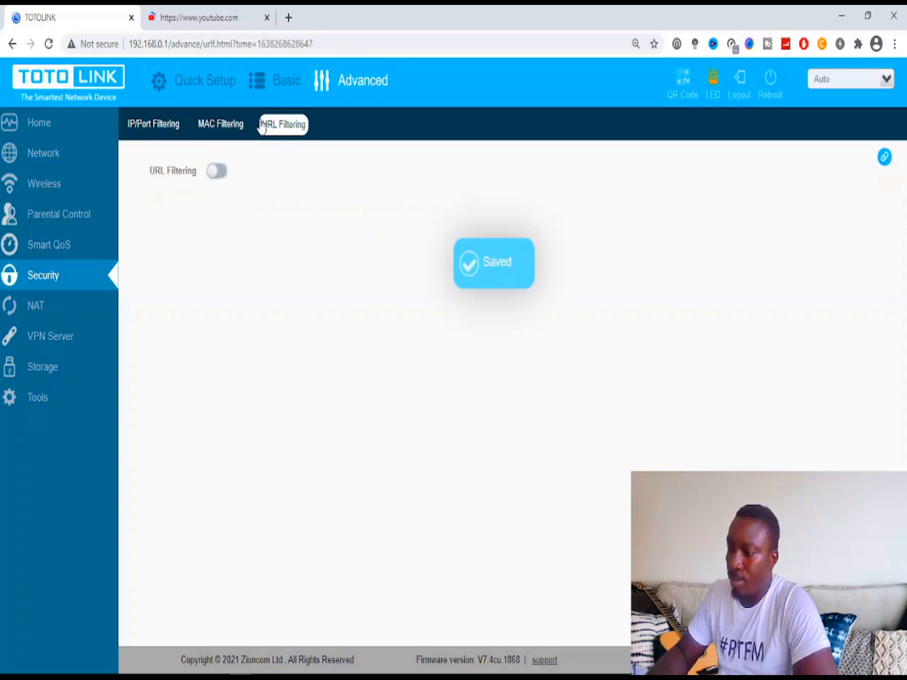
click(270, 18)
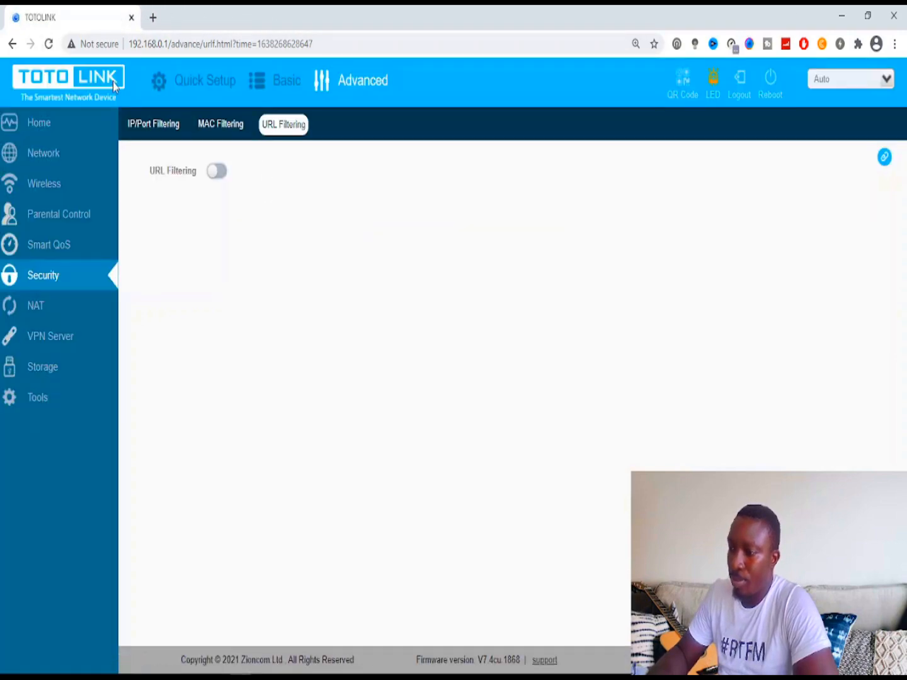
click(44, 306)
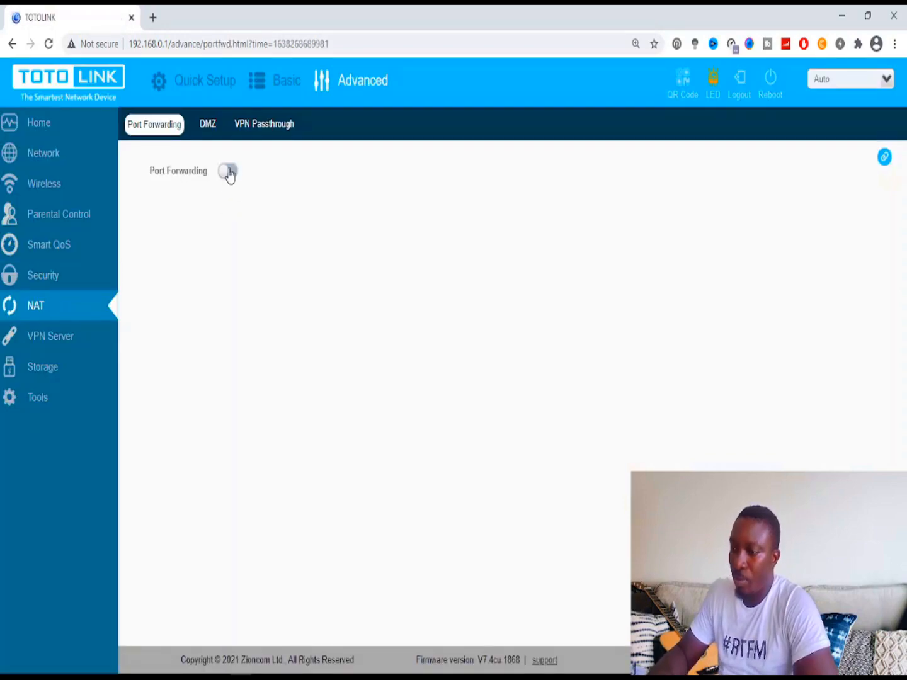
- Turn Port Forwarding on, add an empty rule row with Description and IP fields, then off
click(228, 173)
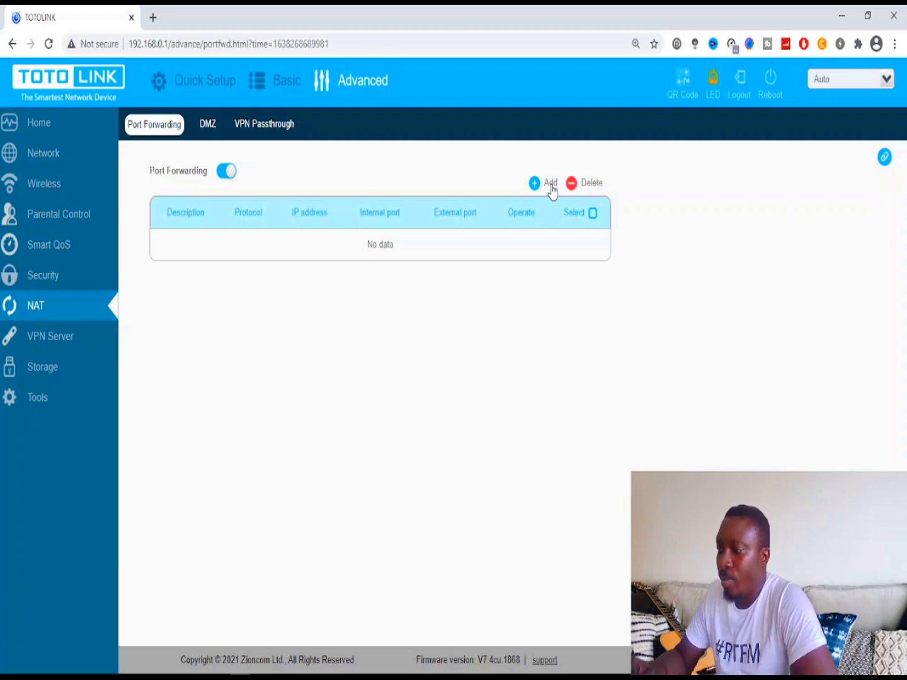
click(551, 184)
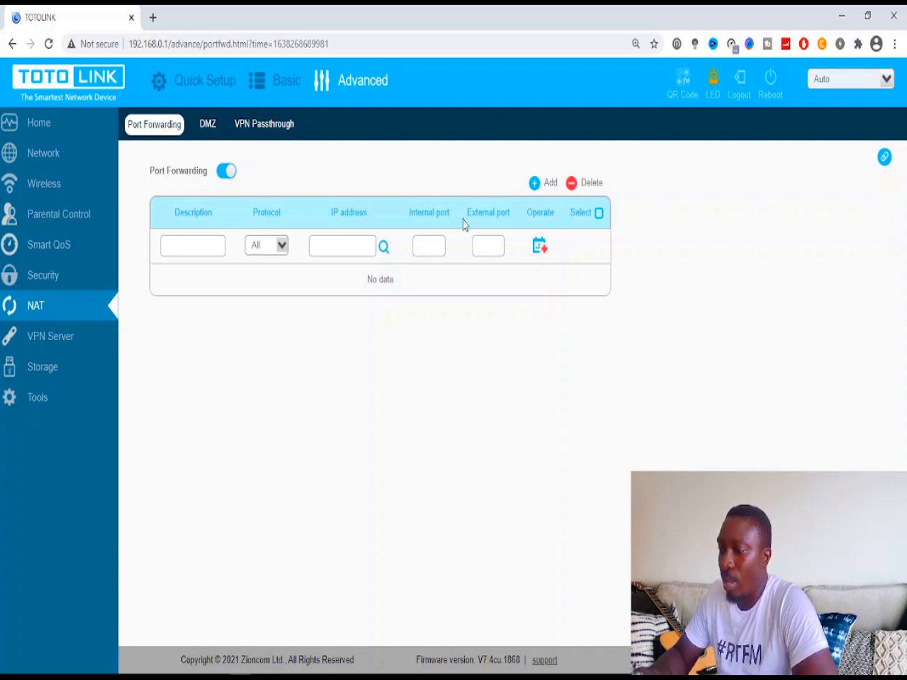
click(211, 248)
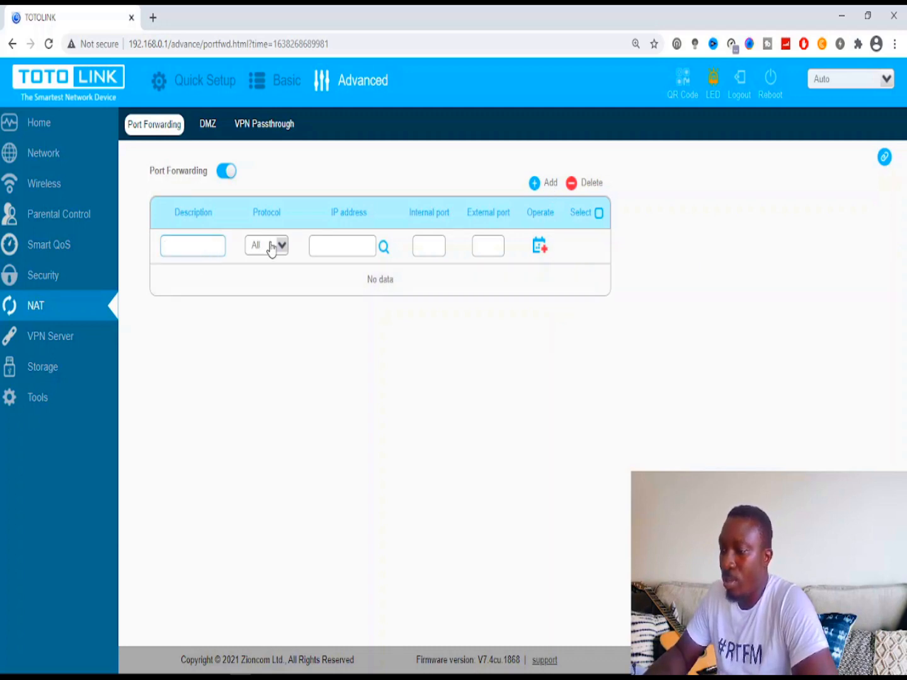
click(350, 241)
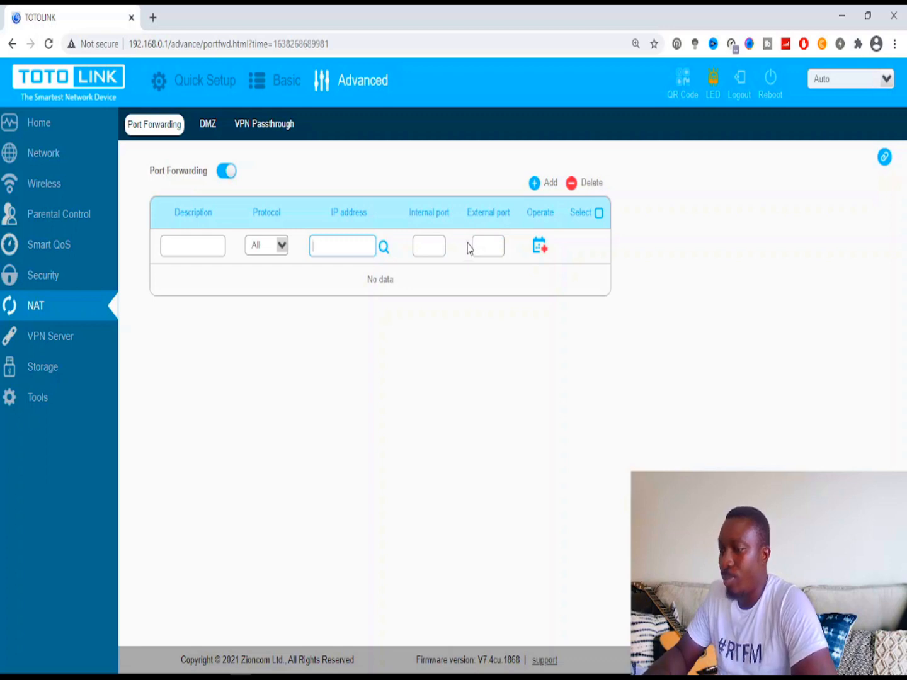
click(226, 171)
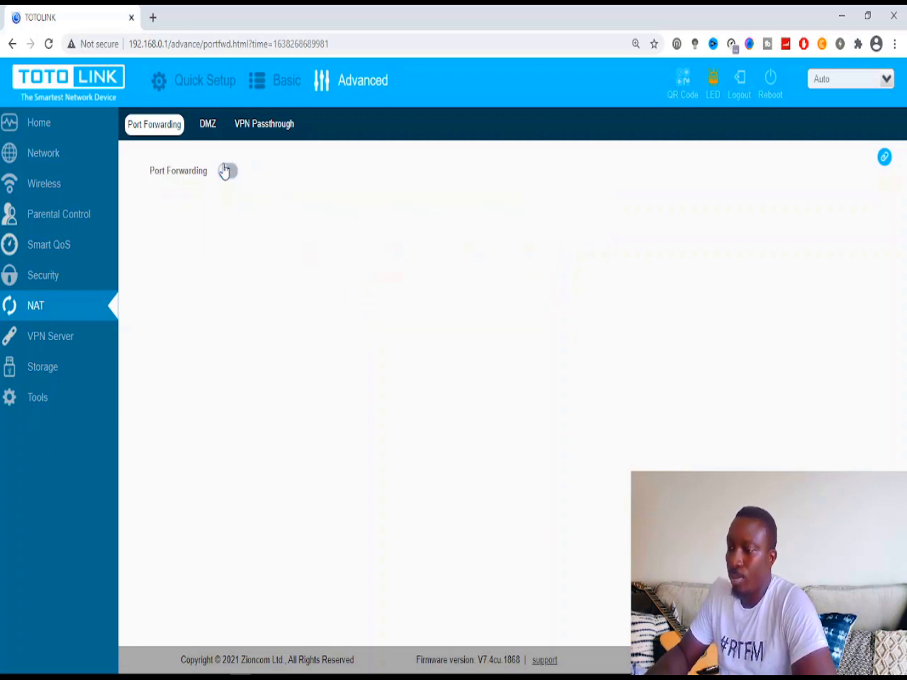
- In VPN Server, turn PPTP on, keep MPPE on Optional, then turn PPTP off
click(76, 351)
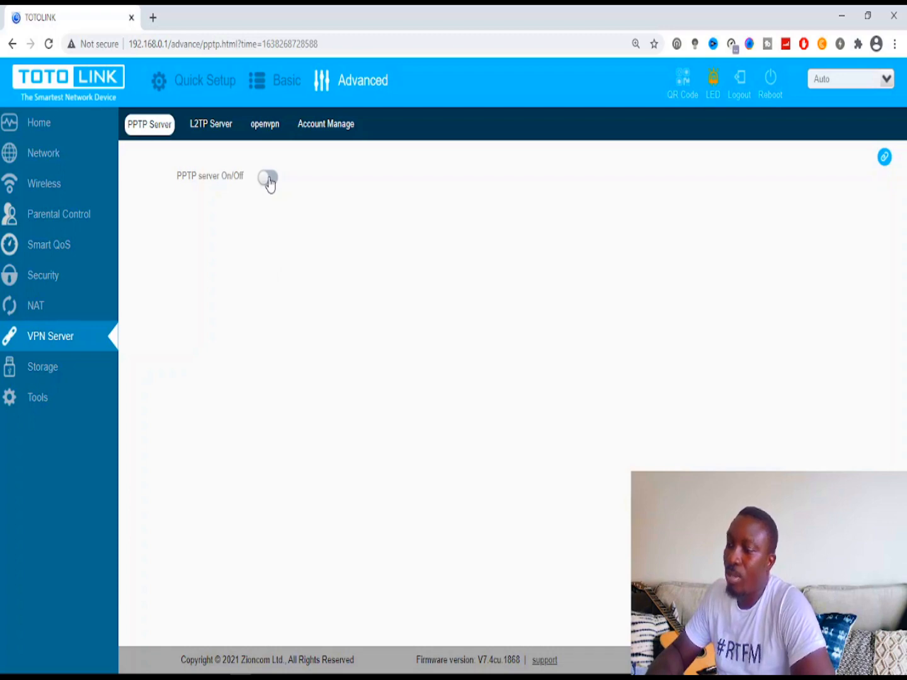
click(268, 178)
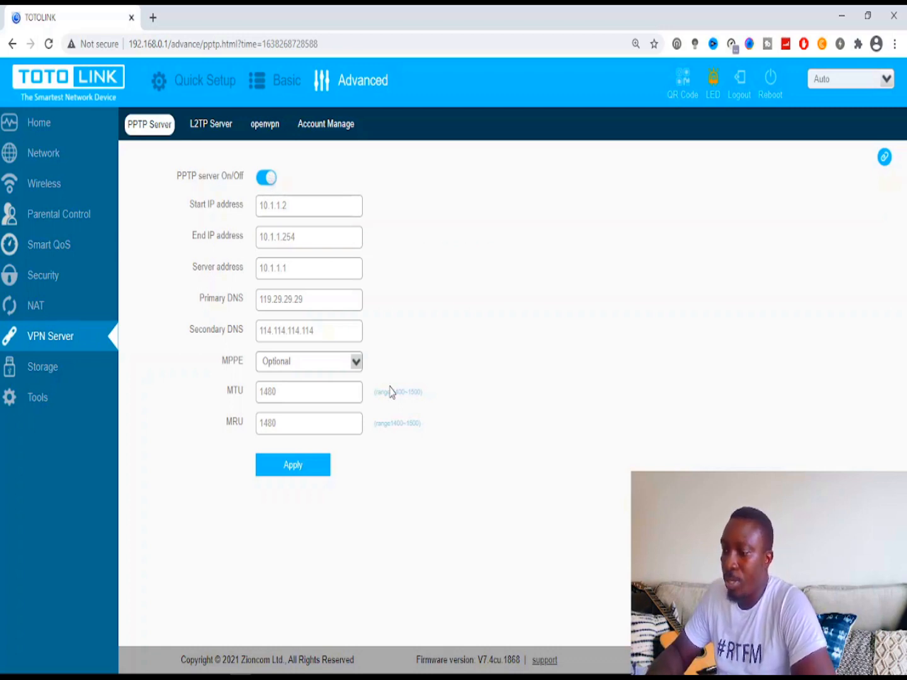
click(355, 363)
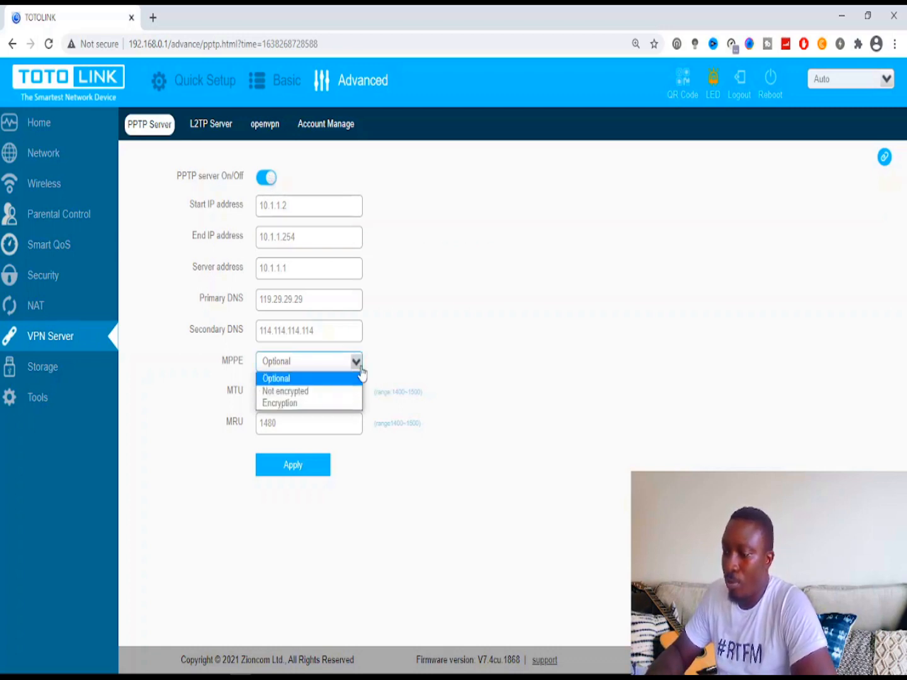
click(380, 348)
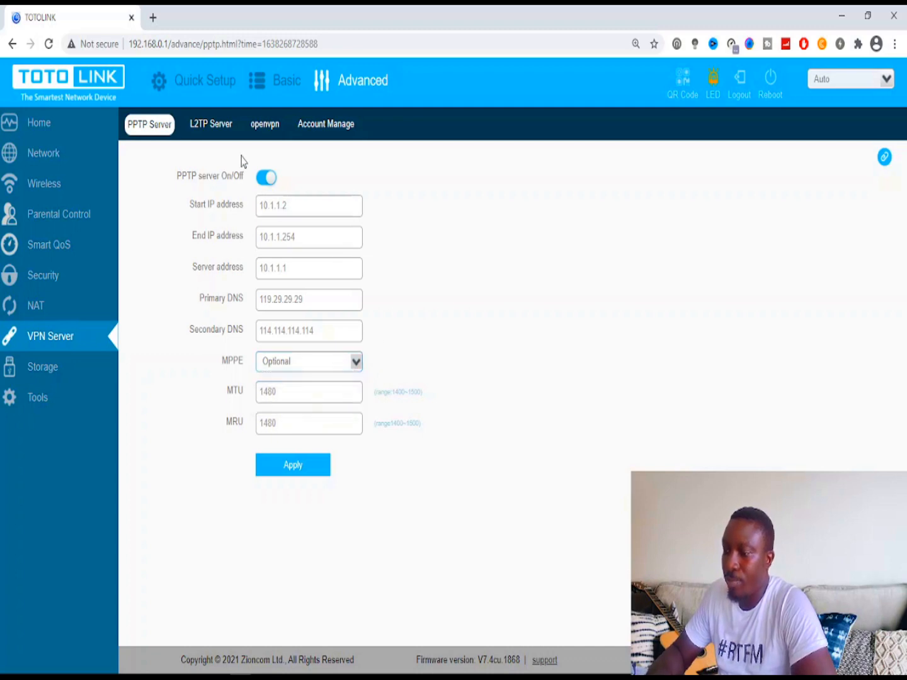
click(267, 179)
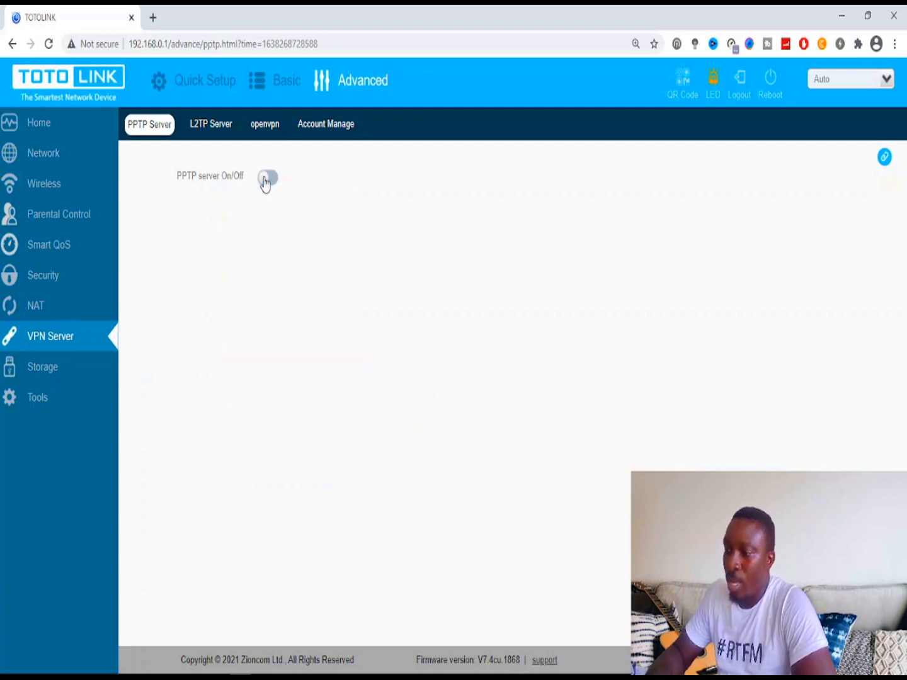
- Turn the L2TP server on to preview its settings, then back off
click(213, 129)
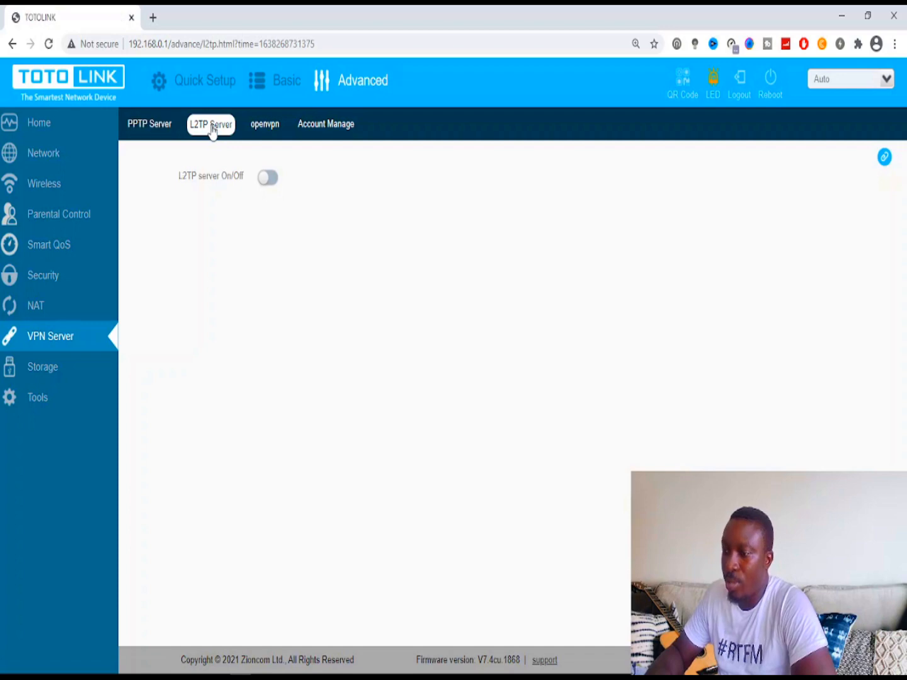
click(267, 178)
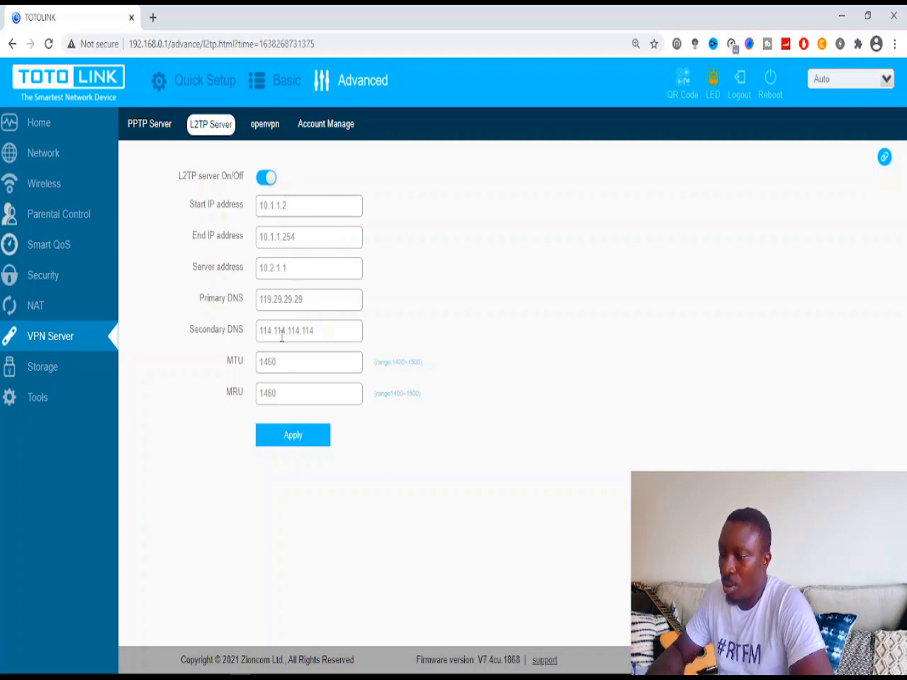
click(270, 177)
- Preview the OpenVPN server settings, switch it back off, then go to Account Manage
click(272, 126)
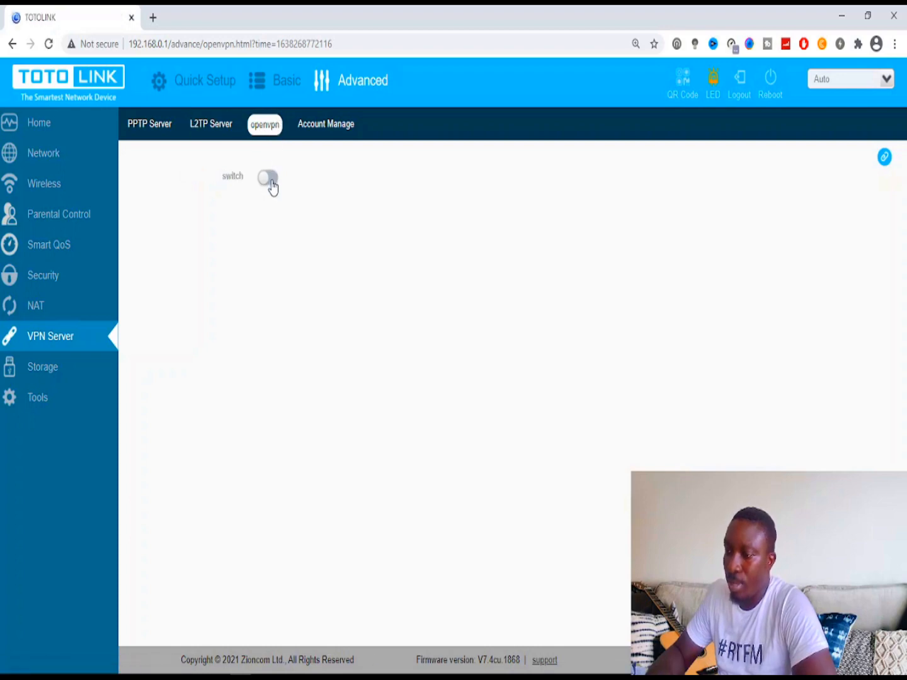
click(269, 182)
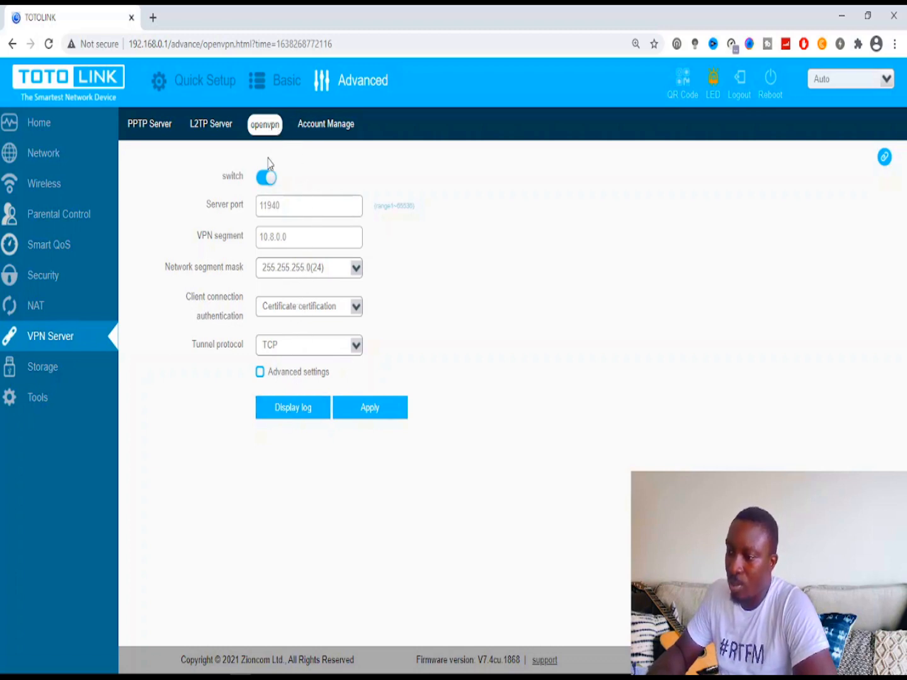
click(264, 178)
click(314, 133)
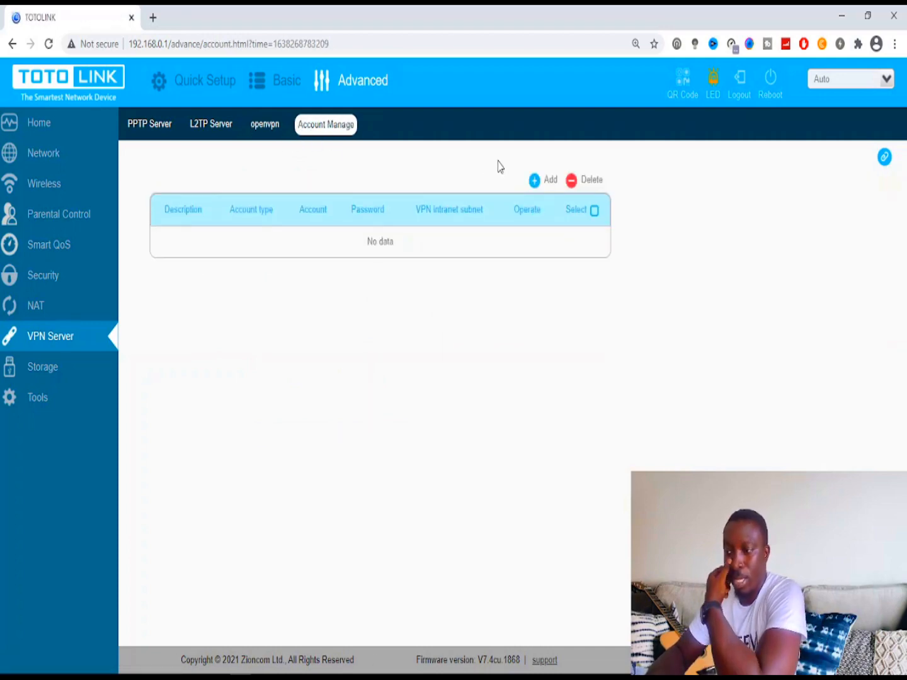
- Add a blank VPN account row with type All, dismiss the delete warning, then open Storage
click(546, 189)
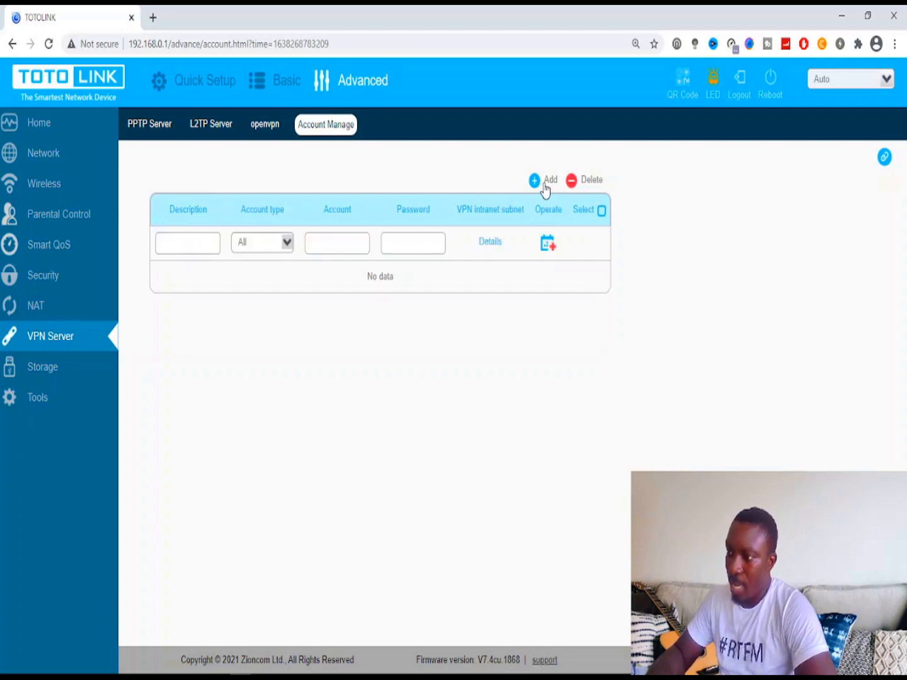
click(287, 244)
click(287, 243)
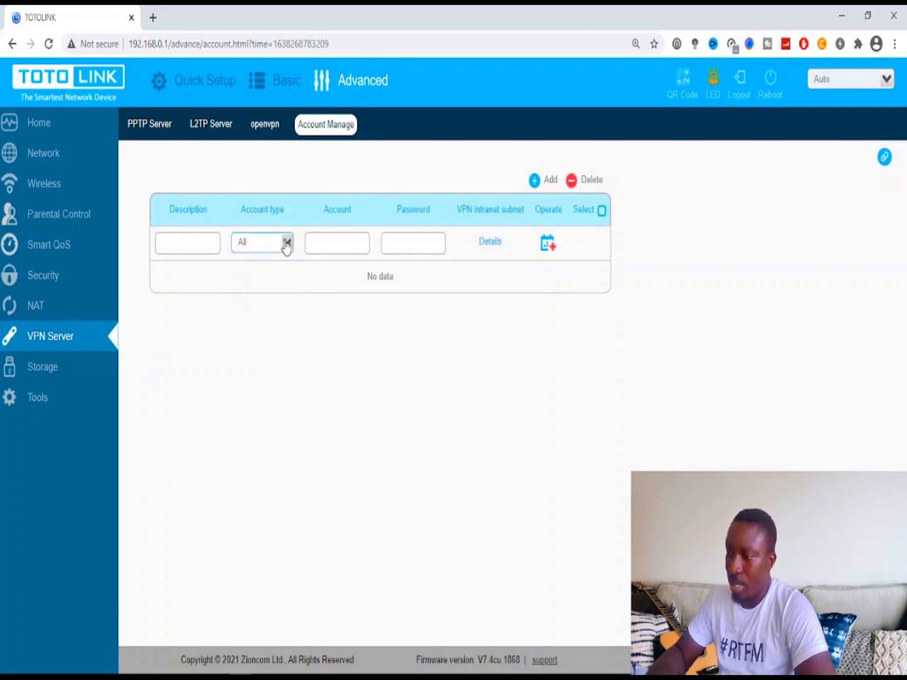
click(590, 183)
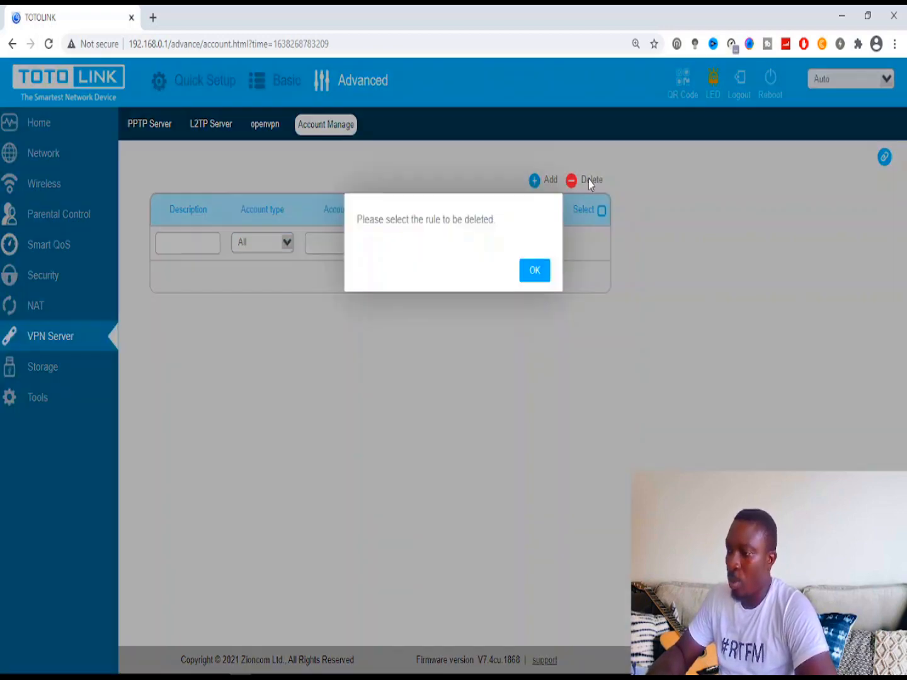
click(535, 270)
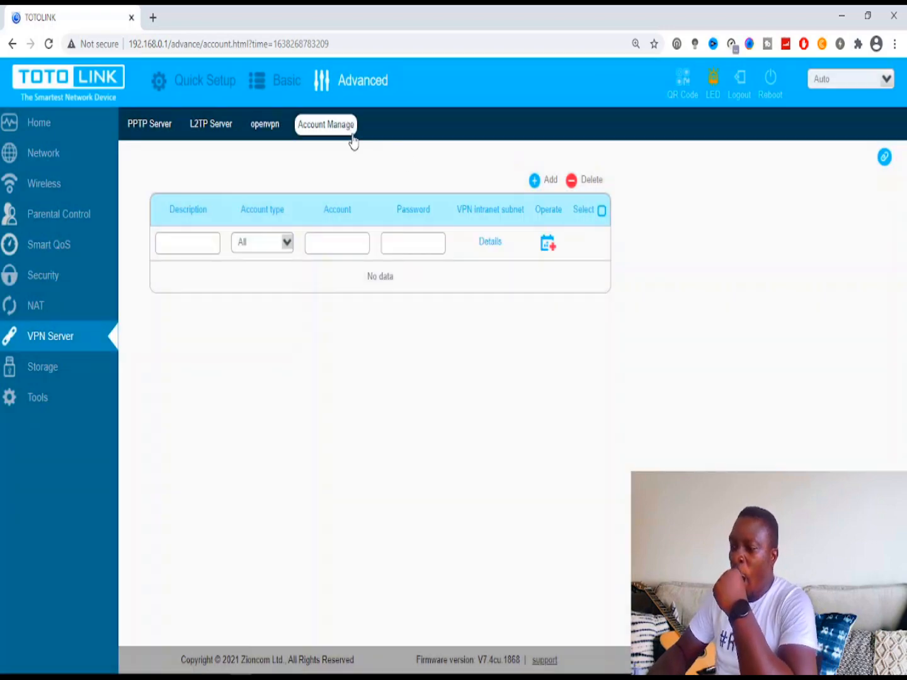
click(44, 366)
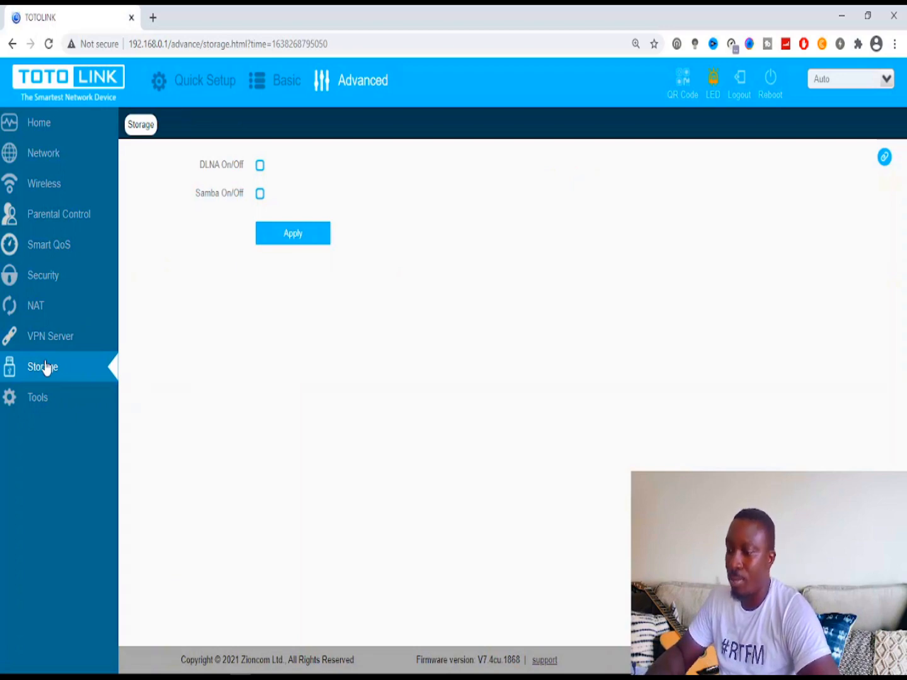
- Toggle DLNA and Samba on and back off, then go to the Tools Change Password page
click(260, 168)
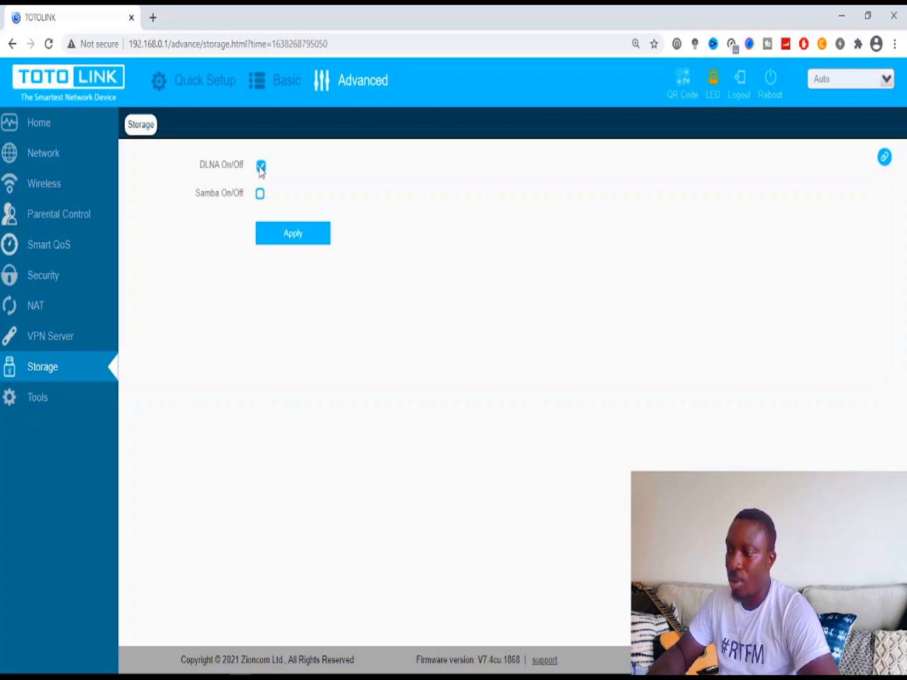
click(260, 169)
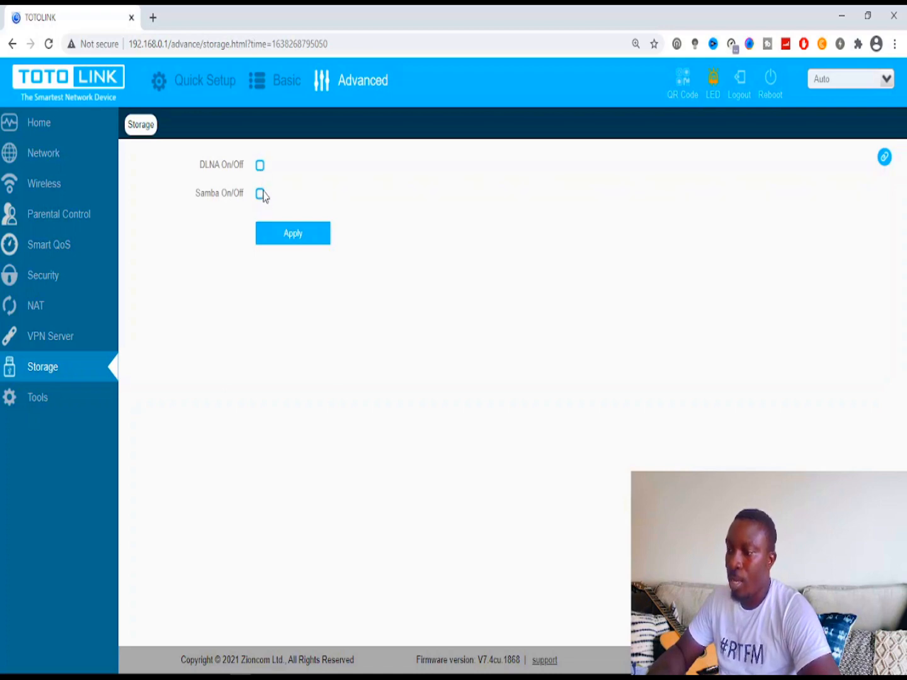
click(261, 197)
click(262, 197)
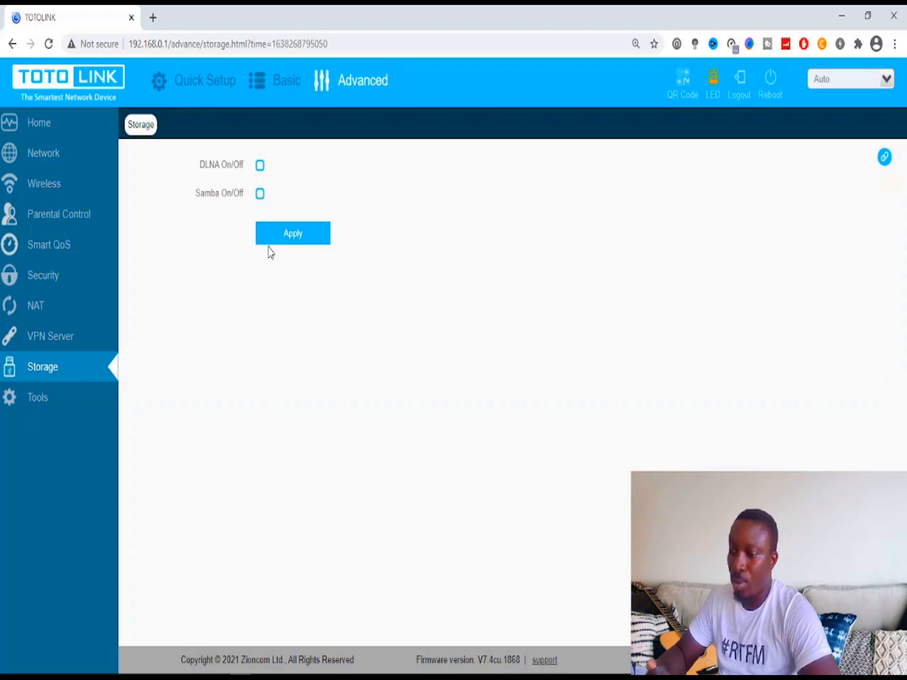
click(48, 397)
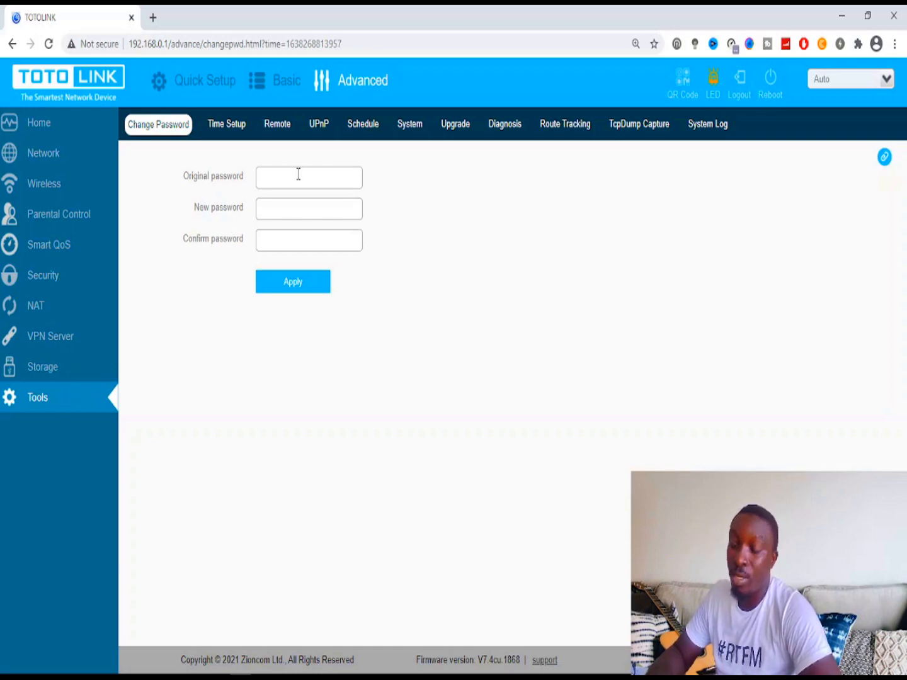
- Show Time Setup with time zone UTC-00:00, automatic sync on and three NTP servers
click(224, 128)
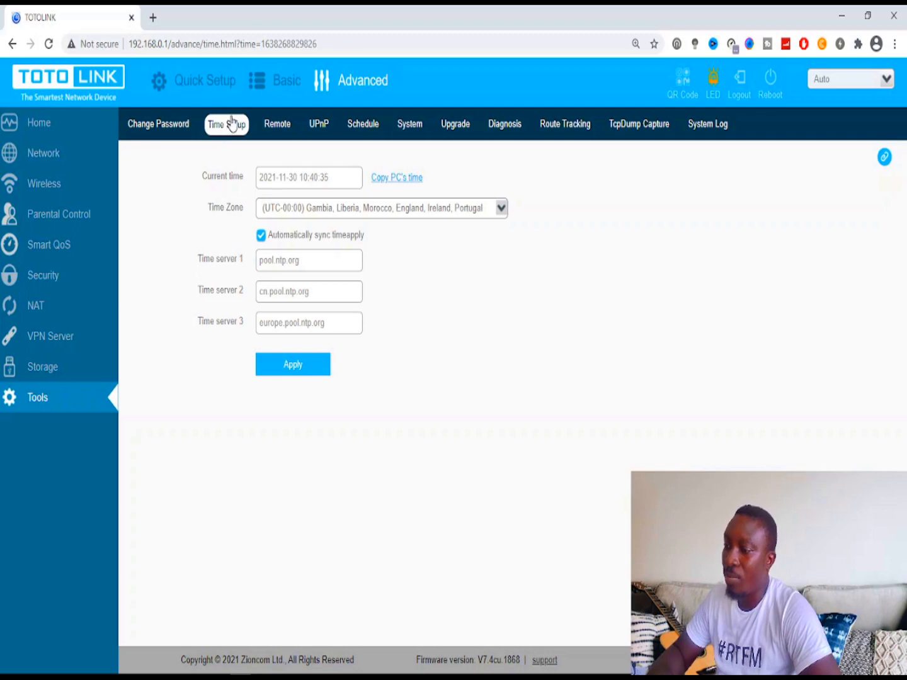
- On the Remote page, reveal remote management port 1024, then switch remote access off and keep language Auto
click(280, 127)
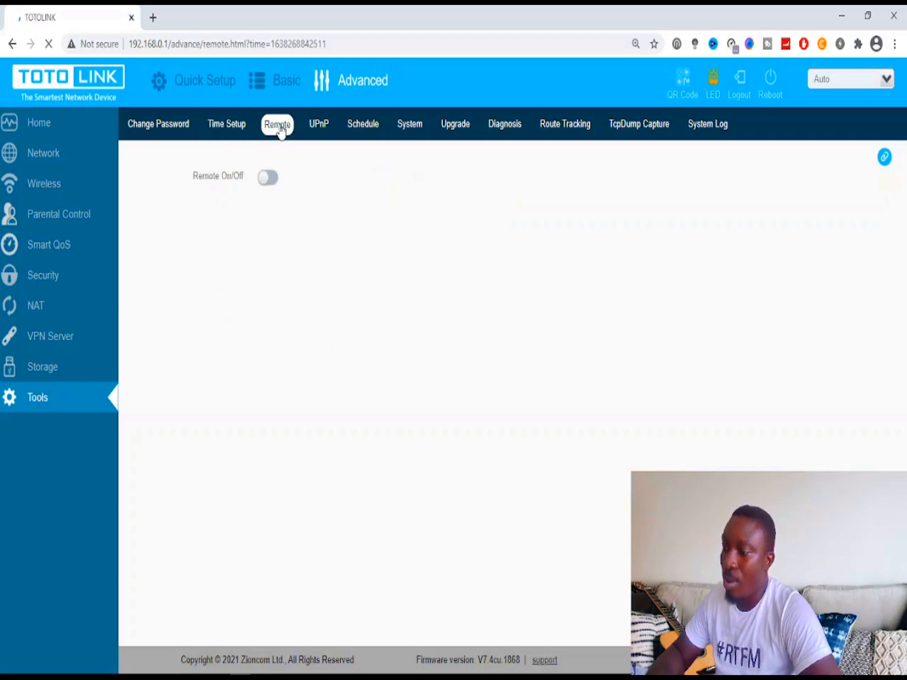
click(267, 180)
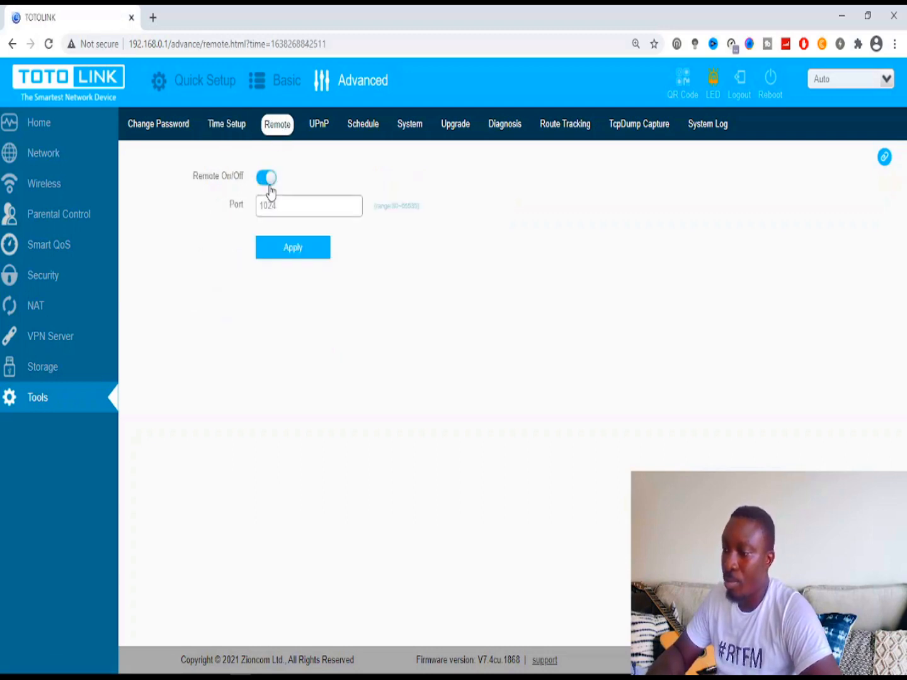
click(284, 209)
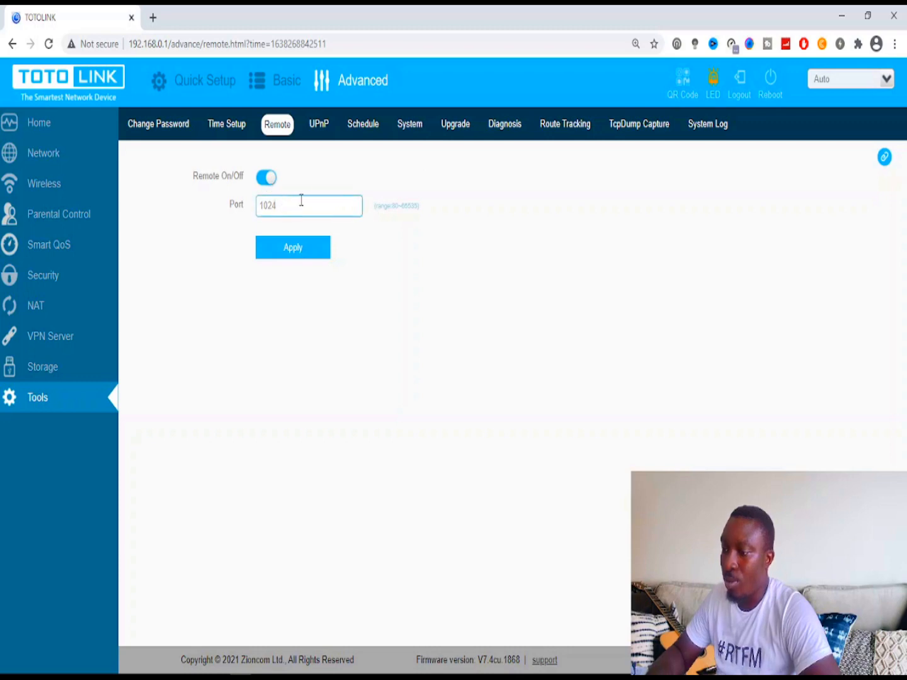
click(266, 178)
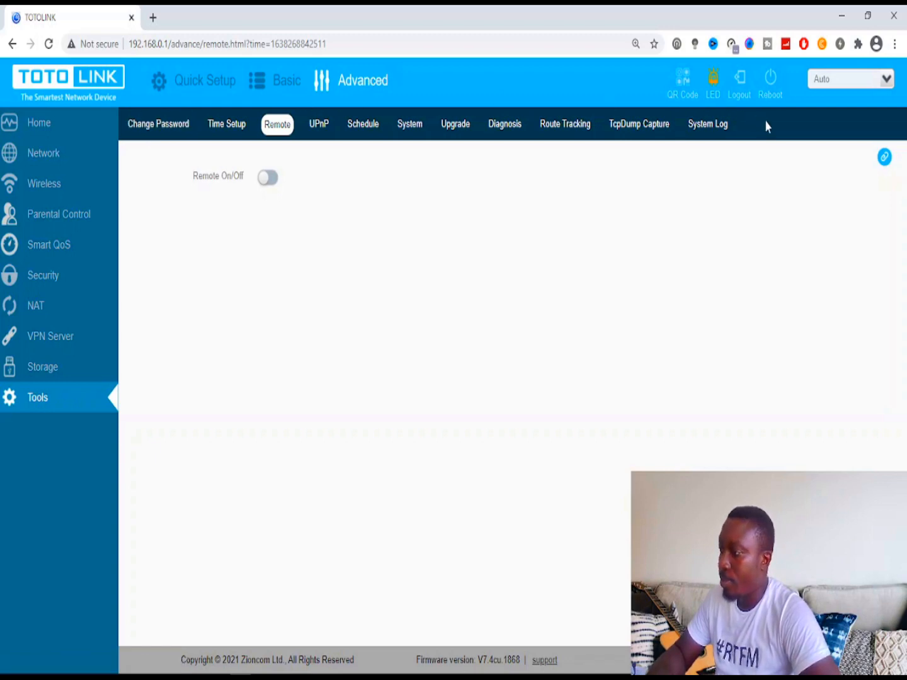
click(821, 81)
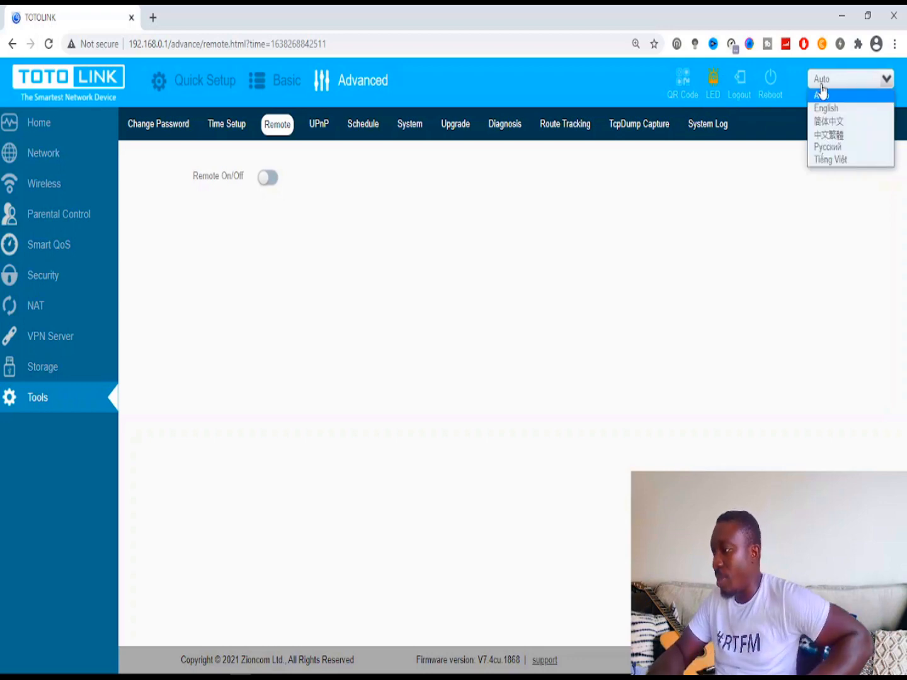
click(791, 178)
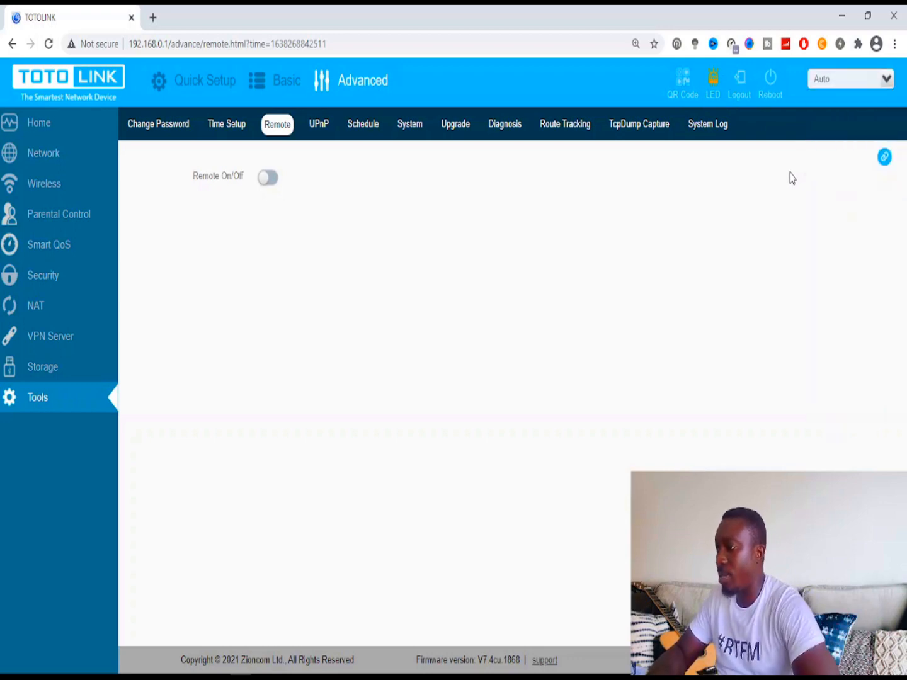